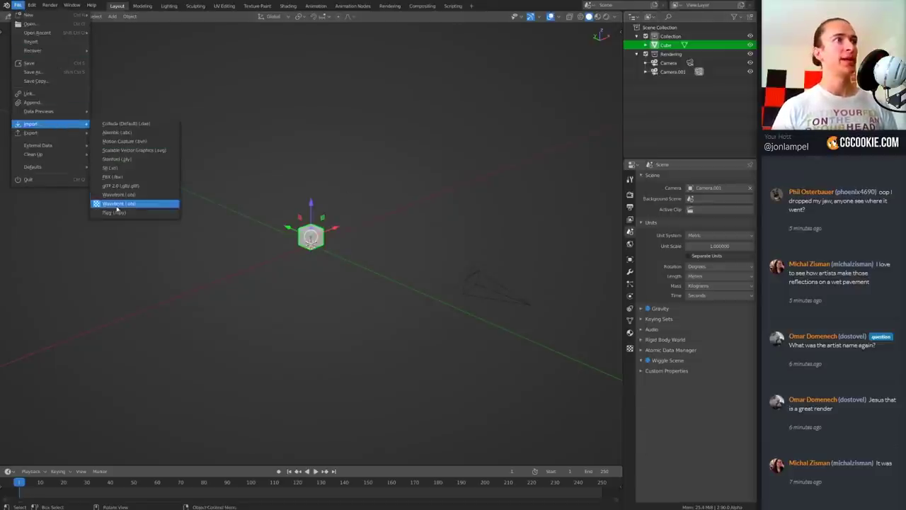
# Import the fSpy camera, view through it, and shift the cube along X
pyautogui.click(117, 211)
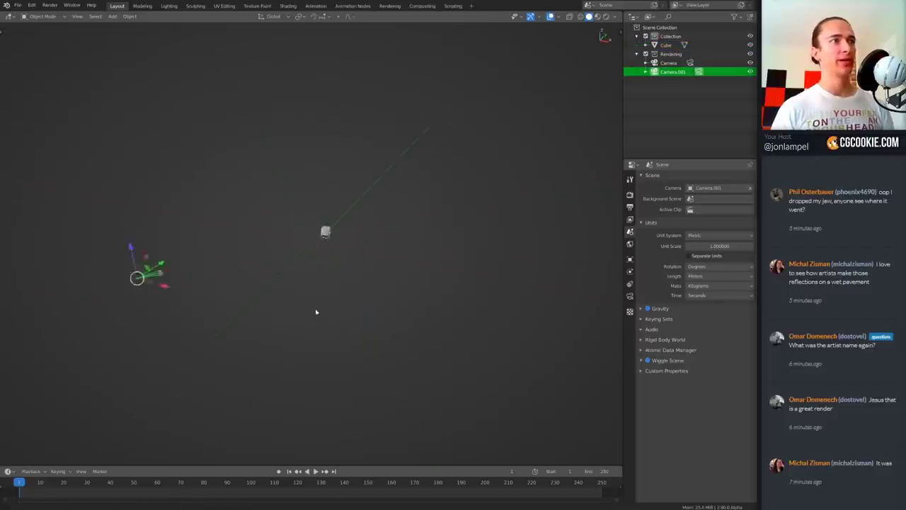
pyautogui.press('KP_0')
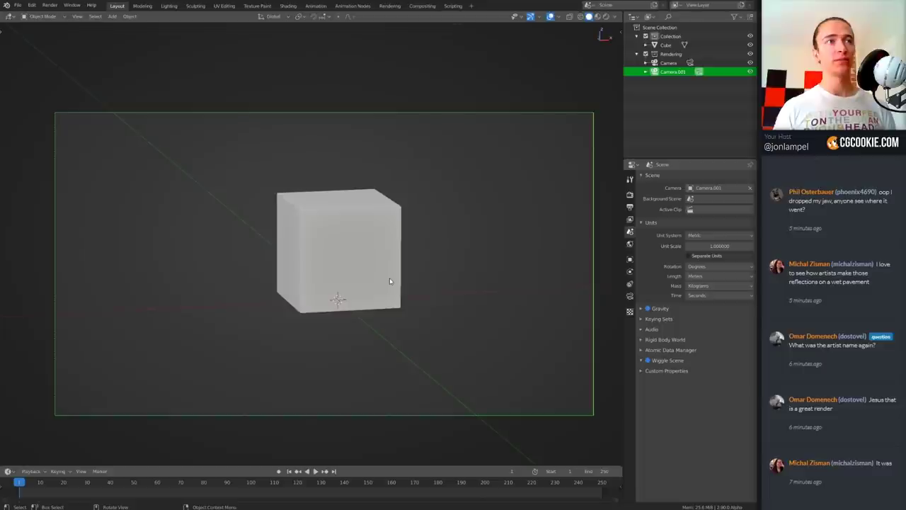
pyautogui.press('g')
pyautogui.press('x')
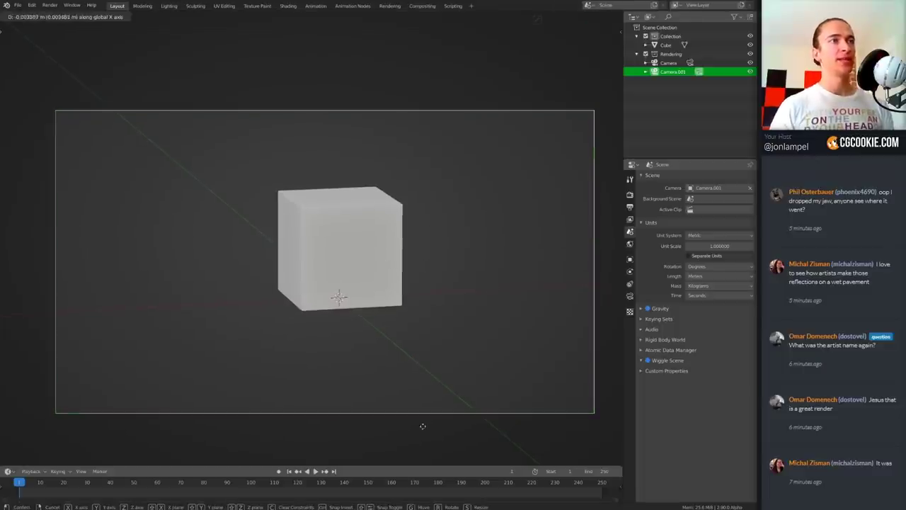
pyautogui.click(424, 427)
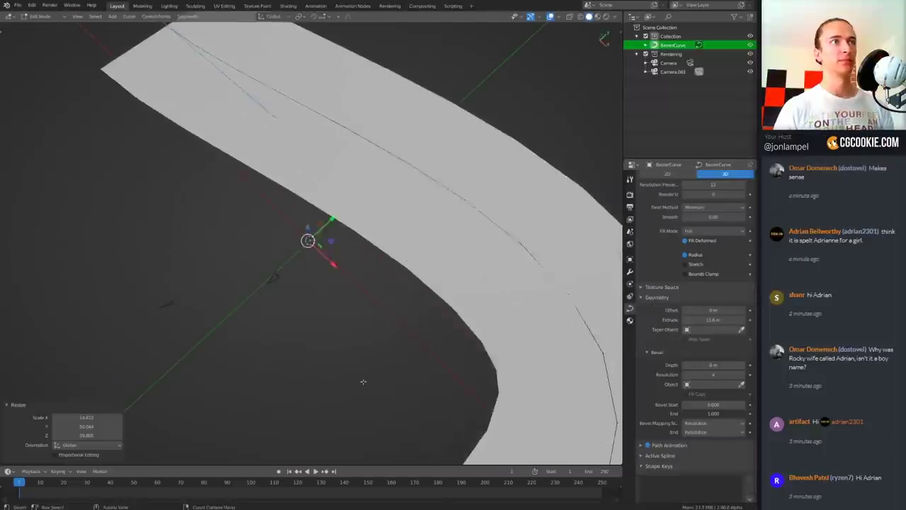
# Scale the Bezier road curve, lower its endpoint on Z, and set its extrude width
pyautogui.press('Return')
pyautogui.moveTo(481, 317); pyautogui.dragTo(473, 292, button='middle')
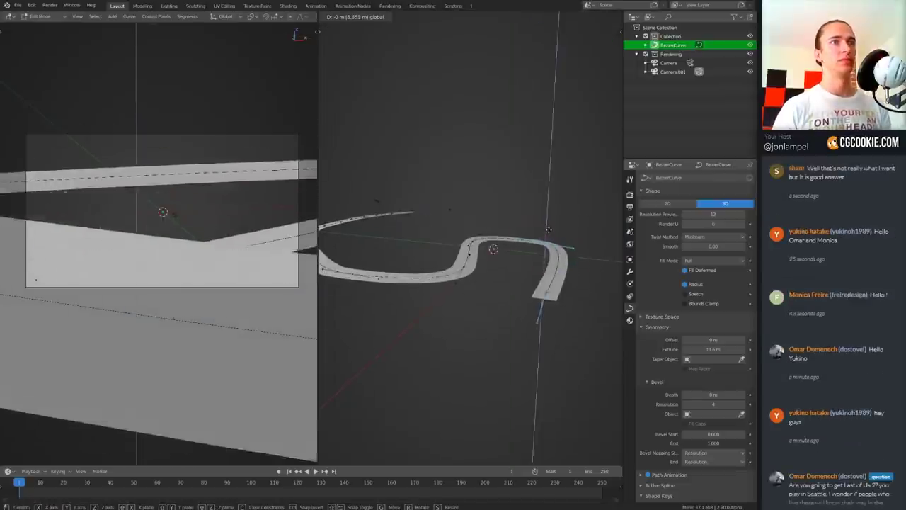
pyautogui.moveTo(495, 297); pyautogui.dragTo(524, 289, button='middle')
pyautogui.press('g')
pyautogui.press('z')
pyautogui.click(524, 289)
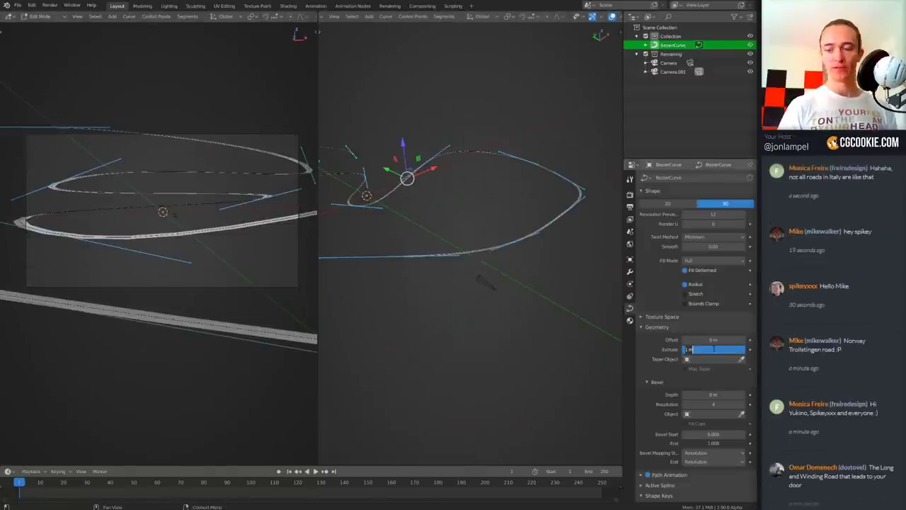
pyautogui.press('Return')
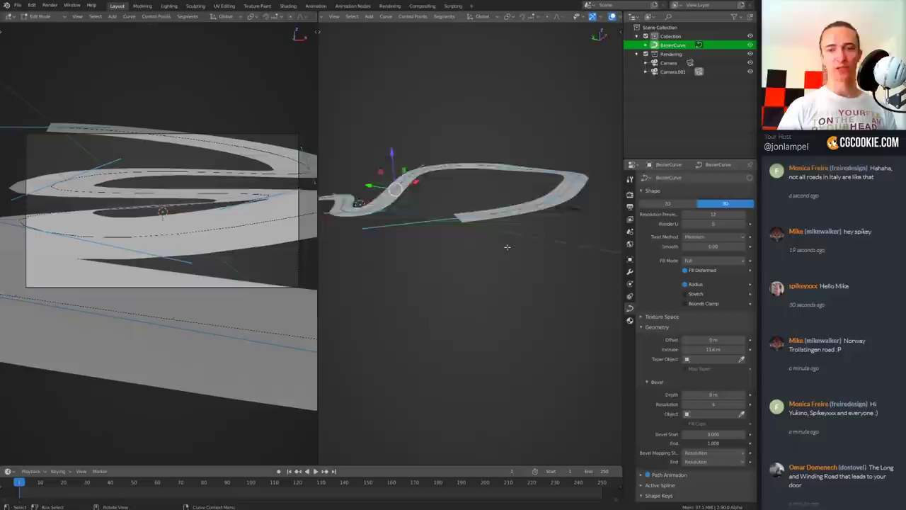
pyautogui.moveTo(496, 283); pyautogui.dragTo(514, 268, button='middle')
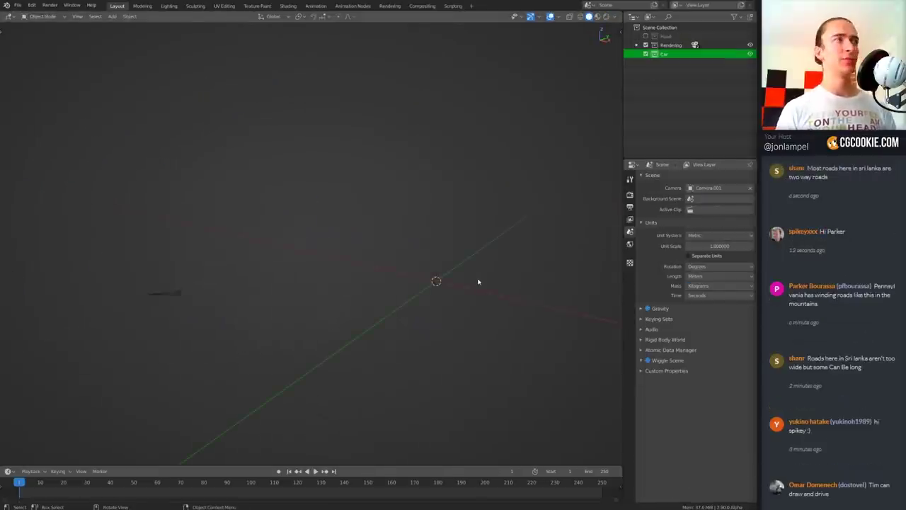
# Append all the car file's objects and delete the extra lights and box
pyautogui.click(17, 5)
pyautogui.click(35, 104)
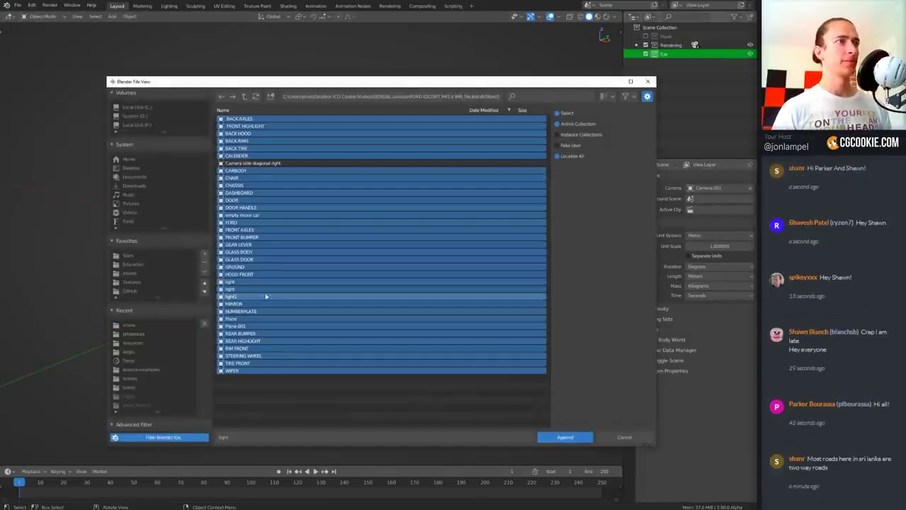
pyautogui.click(558, 440)
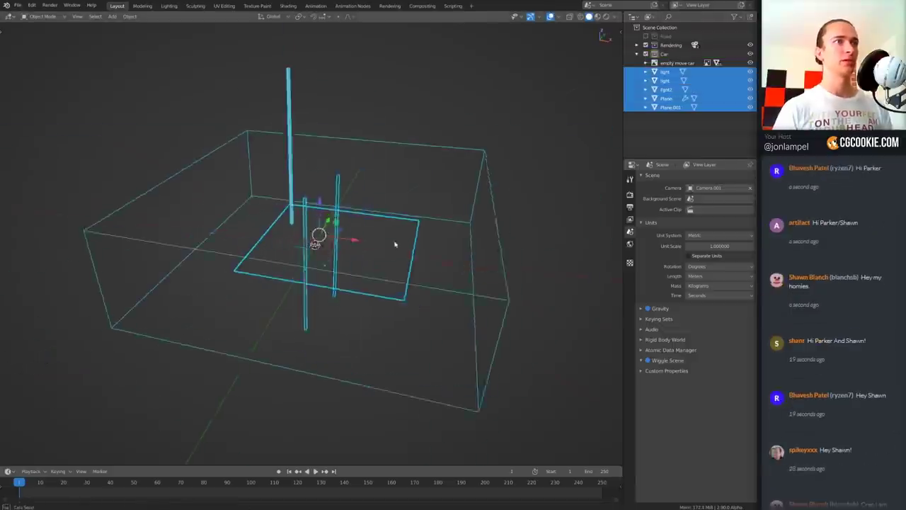
pyautogui.press('Delete')
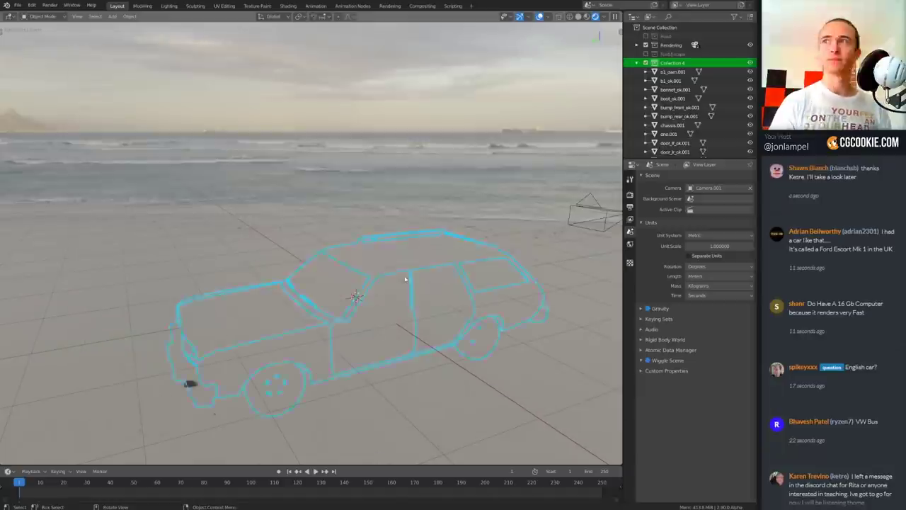
# Place the bonnet's origin at its hinge
pyautogui.moveTo(425, 312); pyautogui.dragTo(467, 290, button='middle')
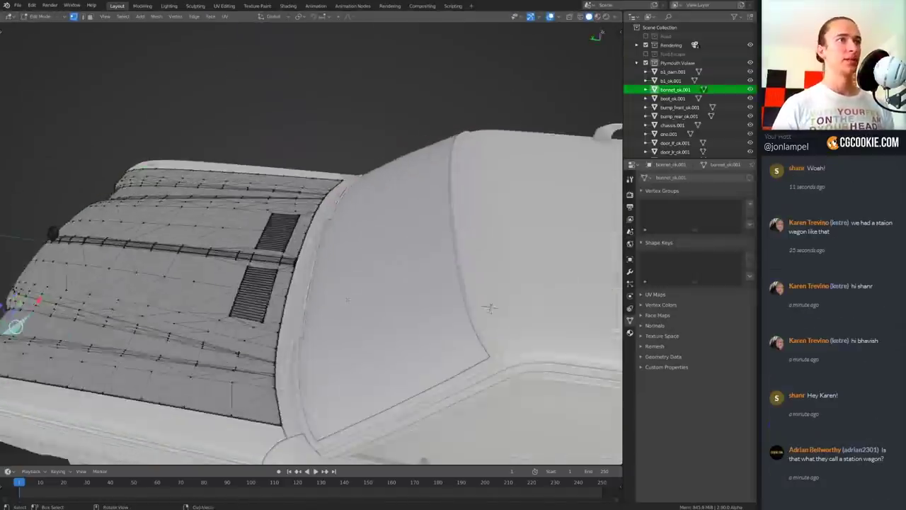
pyautogui.moveTo(490, 307); pyautogui.dragTo(495, 206, button='middle')
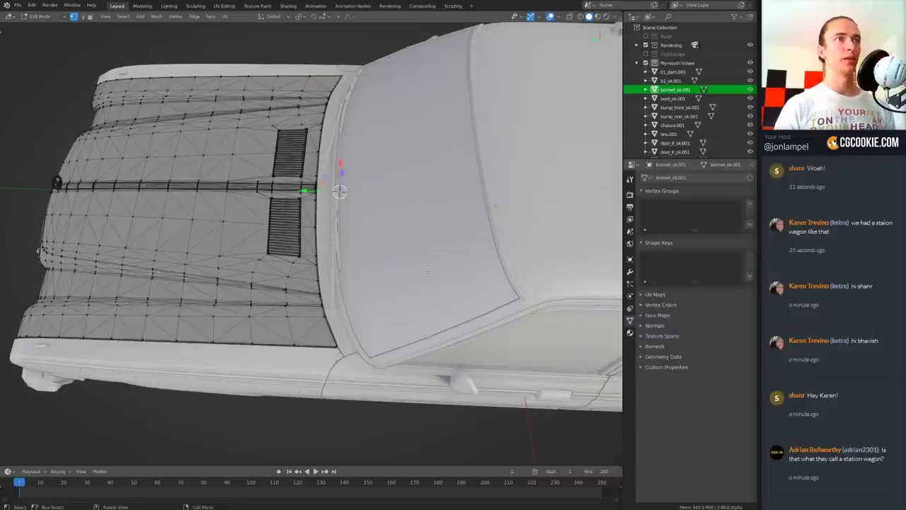
pyautogui.press('Tab')
pyautogui.moveTo(340, 191); pyautogui.dragTo(324, 165, button='middle')
pyautogui.click(130, 15)
pyautogui.click(248, 65)
# Rotate the bonnet open, previewing the car in rendered shading
pyautogui.press('r')
pyautogui.moveTo(496, 212)
pyautogui.mouseDown(button='middle')
pyautogui.moveTo(546, 222)
pyautogui.moveTo(425, 258)
pyautogui.mouseUp(button='middle')
pyautogui.hotkey('shift', 'z')
pyautogui.scroll(3, 481, 251)
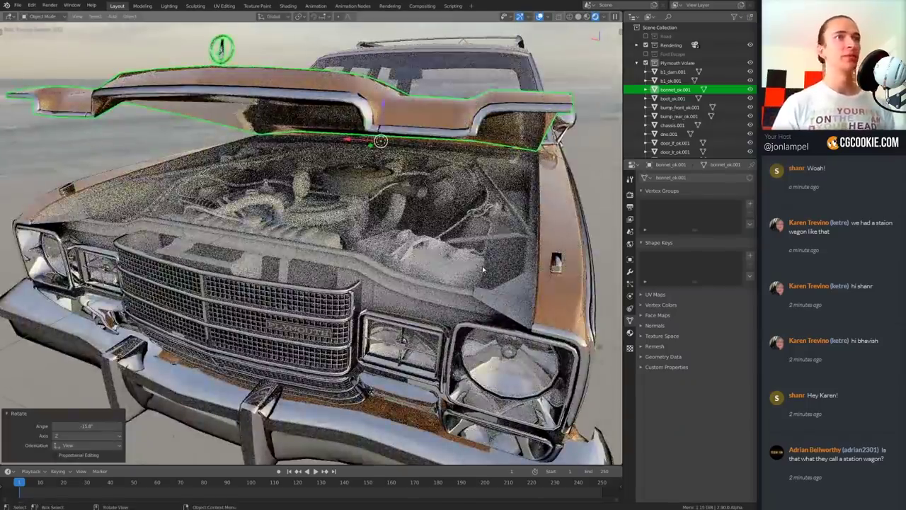
pyautogui.scroll(-3, 483, 269)
pyautogui.moveTo(483, 269); pyautogui.dragTo(483, 304, button='middle')
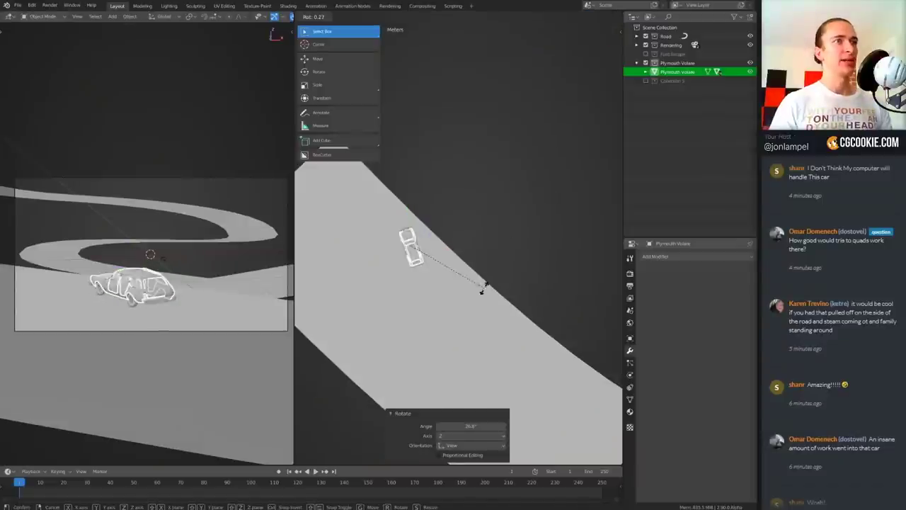
pyautogui.click(476, 287)
# Rotate the car so it follows the direction of the road
pyautogui.press('g')
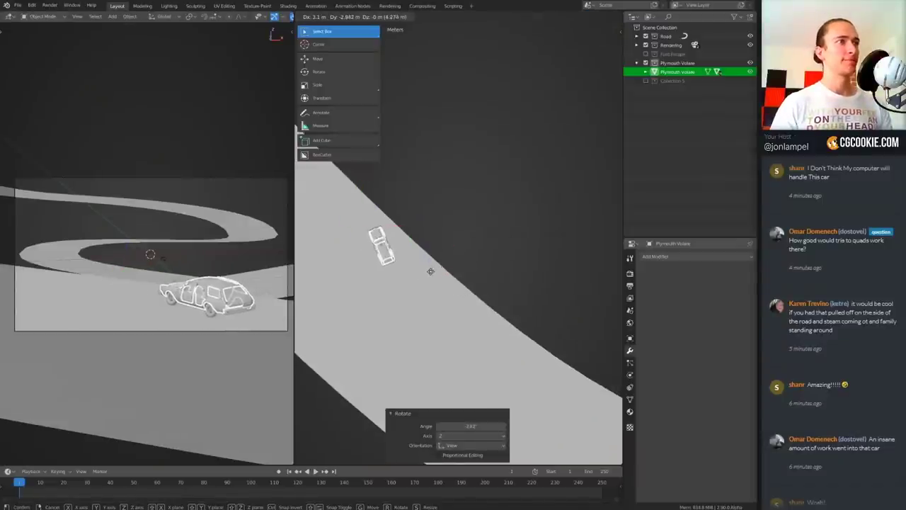
pyautogui.rightClick(431, 271)
pyautogui.press('r')
pyautogui.click(217, 316)
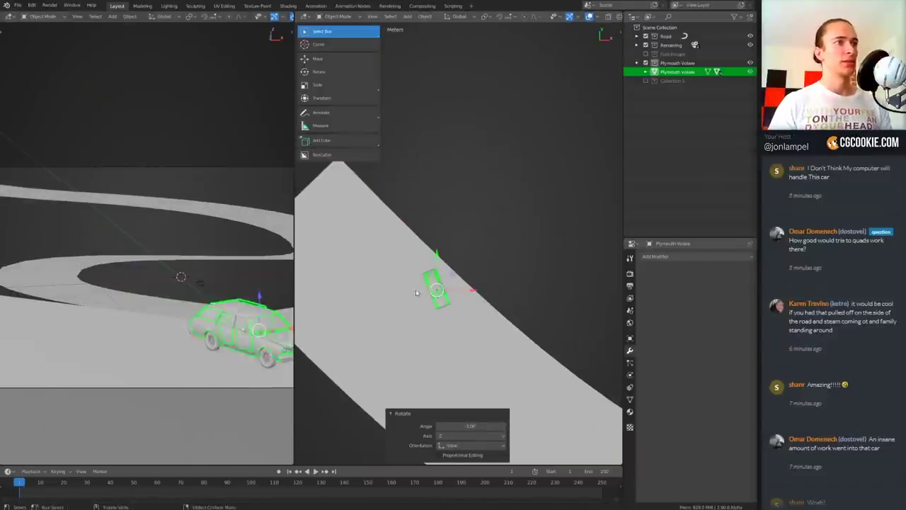
pyautogui.click(446, 333)
pyautogui.press('KP_3')
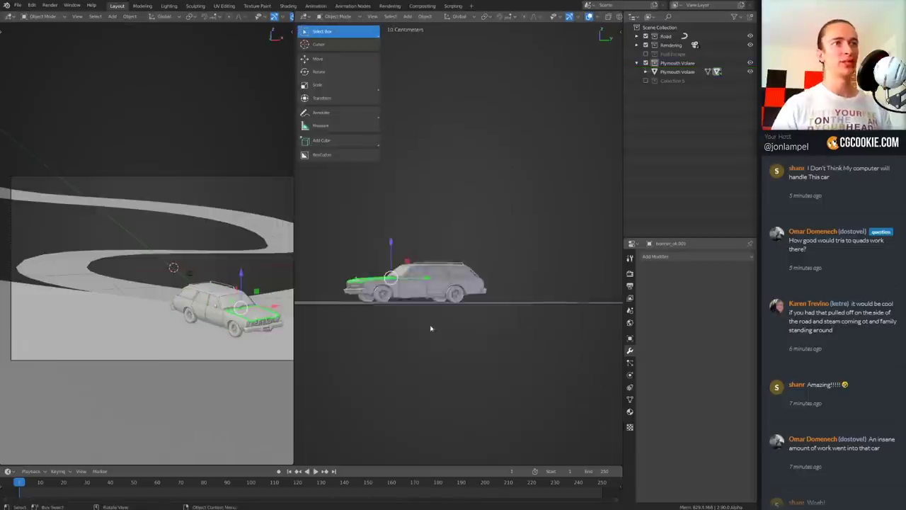
# Switch transform orientation to Local and move the car along its local Z
pyautogui.click(461, 15)
pyautogui.click(448, 54)
pyautogui.press('g')
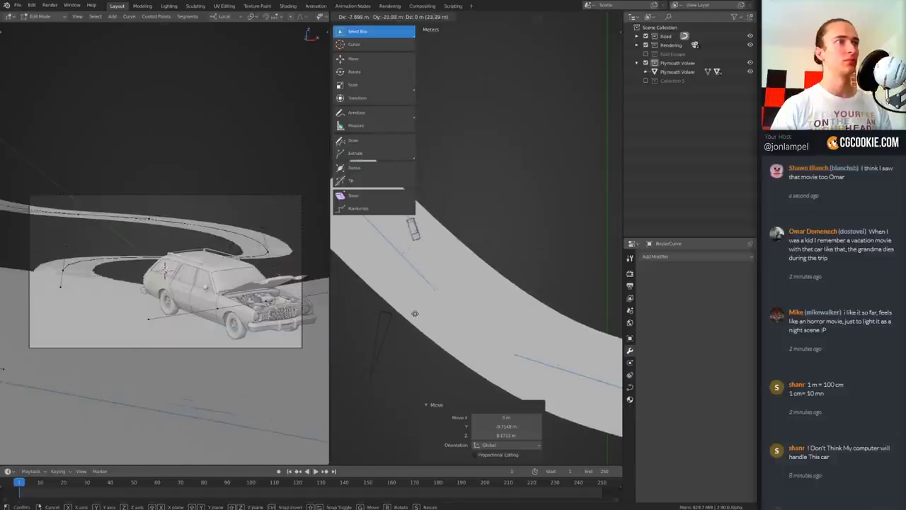
pyautogui.press('z')
pyautogui.press('KP_3')
pyautogui.press('z')
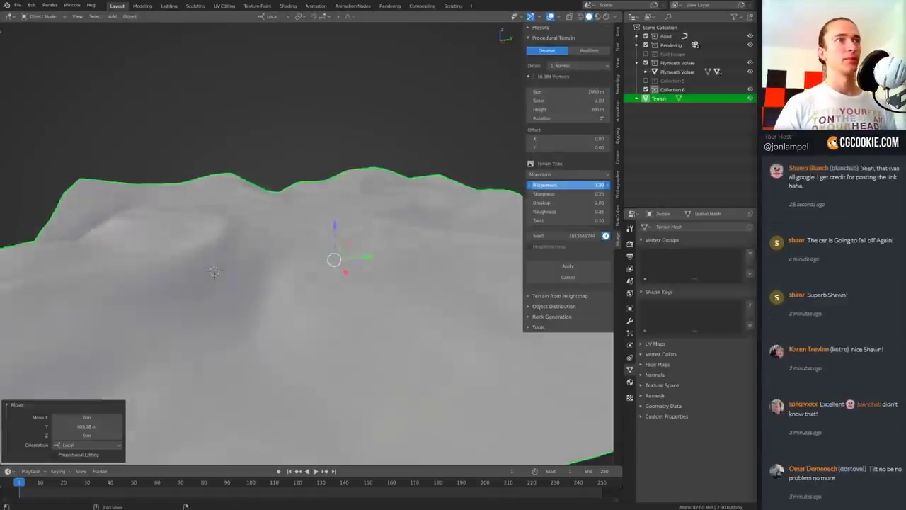
# Lower the landscape's Ridgedness, then tilt and move it under the road
pyautogui.moveTo(581, 184); pyautogui.dragTo(562, 186)
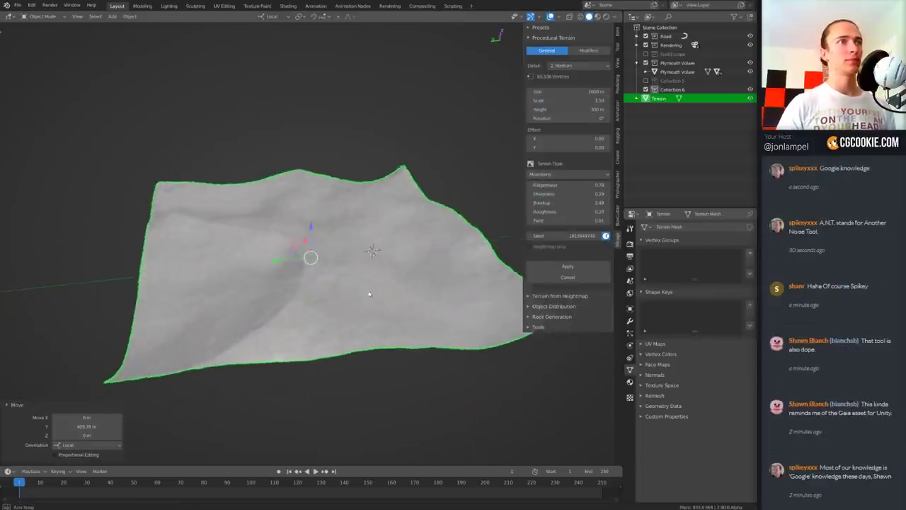
pyautogui.press('KP_1')
pyautogui.press('r')
pyautogui.click(435, 339)
pyautogui.press('g')
pyautogui.click(351, 320)
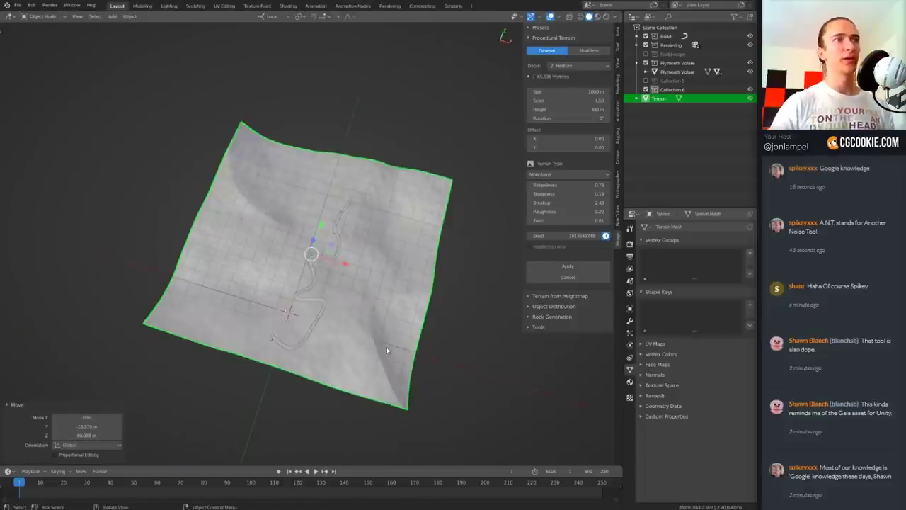
# Rotate the terrain around its vertical axis from the top view and begin moving the road
pyautogui.press('KP_7')
pyautogui.press('r')
pyautogui.click(309, 366)
pyautogui.moveTo(310, 366); pyautogui.dragTo(320, 344, button='middle')
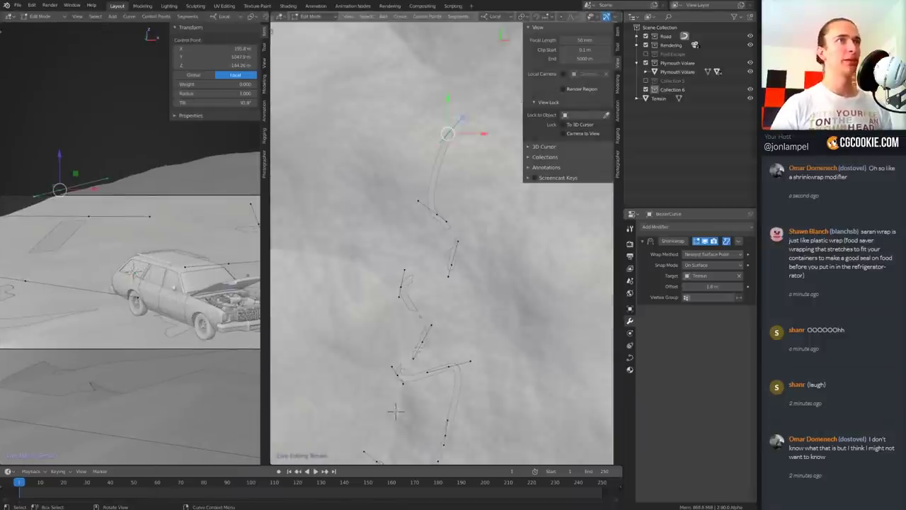
pyautogui.press('g')
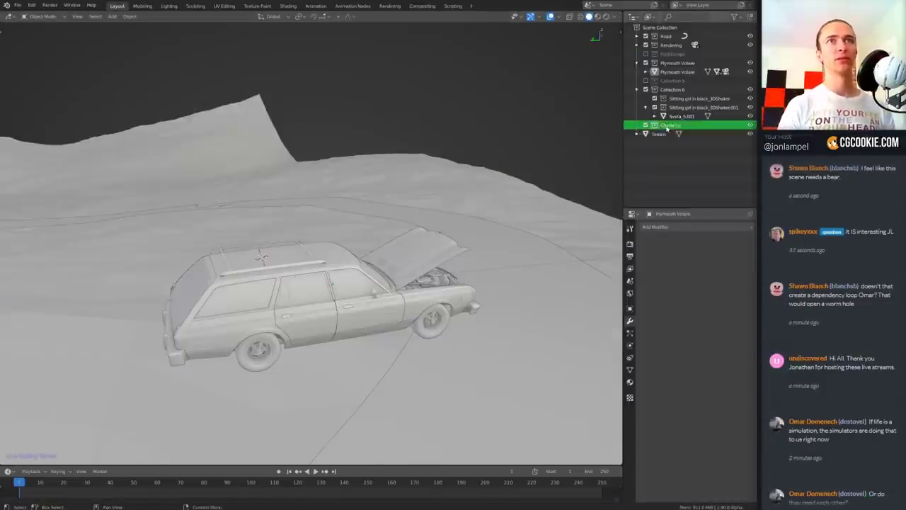
# Exclude Terrain and Road, move the figures into the Characters collection, and snap to the 3D cursor
pyautogui.press('e')
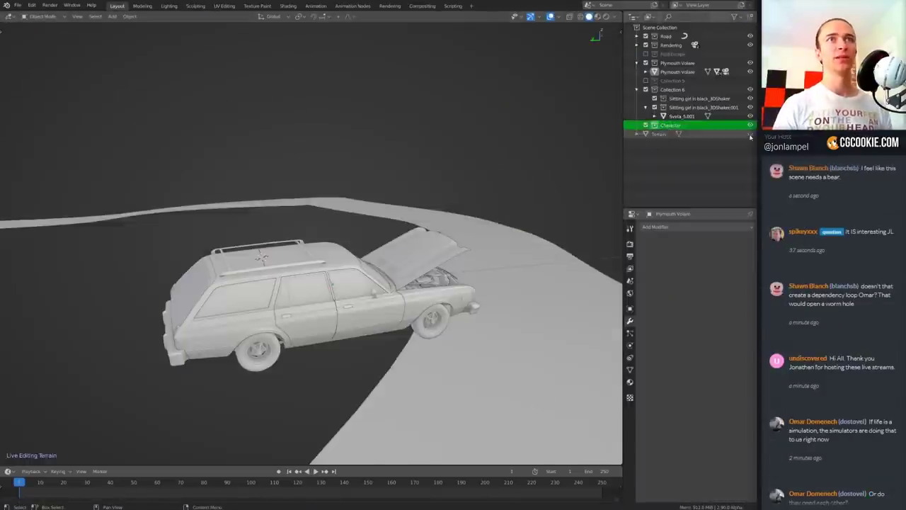
pyautogui.moveTo(672, 129); pyautogui.dragTo(646, 125)
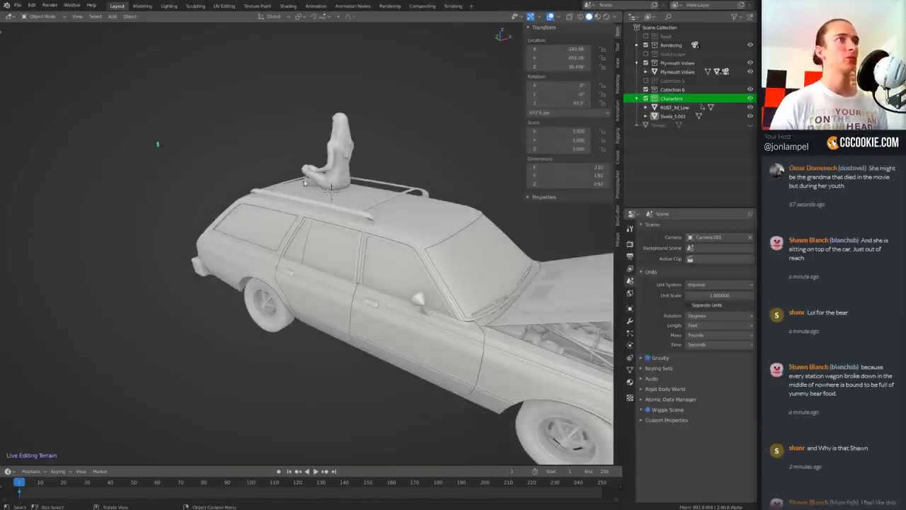
pyautogui.hotkey('shift', 's')
pyautogui.click(241, 135)
pyautogui.moveTo(240, 135)
pyautogui.mouseDown(button='middle')
pyautogui.moveTo(361, 255)
pyautogui.moveTo(278, 185)
pyautogui.moveTo(319, 212)
pyautogui.mouseUp(button='middle')
# Place the figure on the car roof and turn the man roughly halfway around Z
pyautogui.press('g')
pyautogui.click(278, 185)
pyautogui.press('KP_0')
pyautogui.press('r')
pyautogui.press('z')
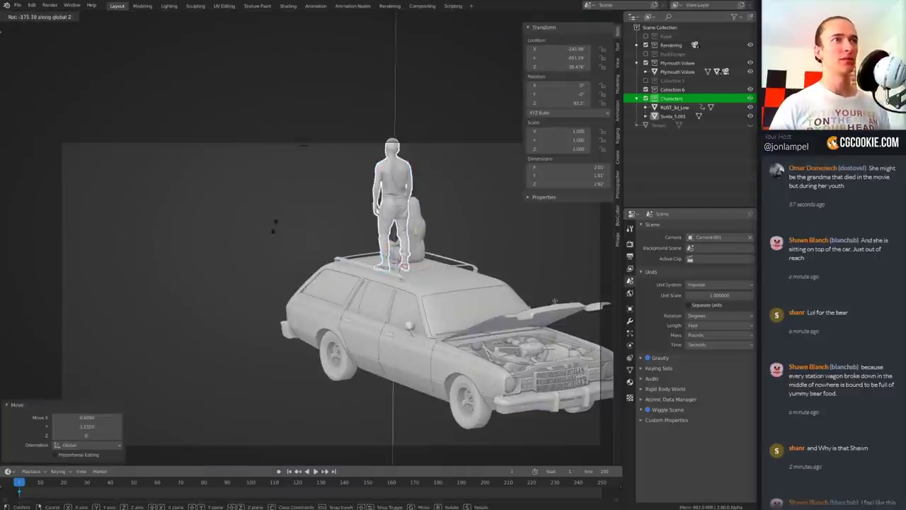
pyautogui.press('Escape')
pyautogui.moveTo(287, 186)
pyautogui.mouseDown(button='middle')
pyautogui.moveTo(370, 250)
pyautogui.moveTo(319, 283)
pyautogui.mouseUp(button='middle')
pyautogui.scroll(3, 319, 213)
# Move the man off the roof to a spot beside the car, checking through the camera
pyautogui.press('g')
pyautogui.click(369, 250)
pyautogui.press('KP_0')
pyautogui.press('g')
pyautogui.click(163, 363)
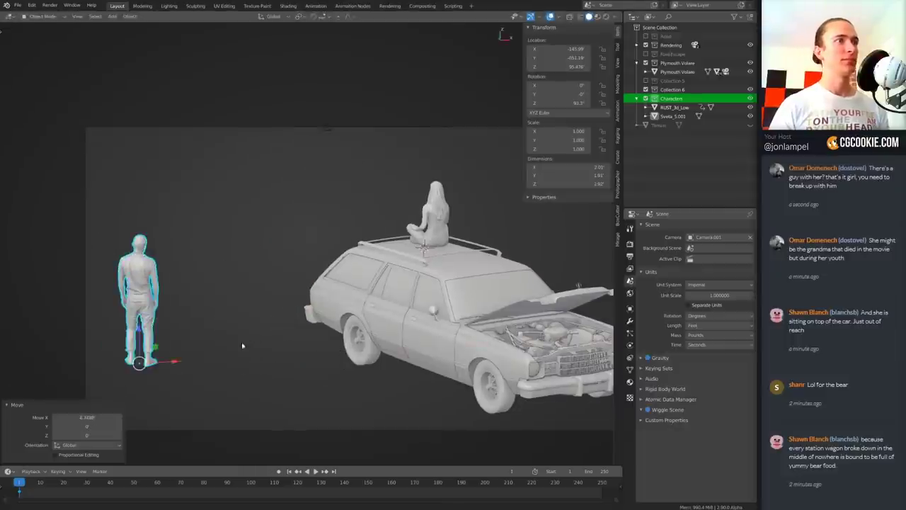
pyautogui.moveTo(163, 362)
pyautogui.mouseDown(button='middle')
pyautogui.moveTo(283, 340)
pyautogui.moveTo(329, 361)
pyautogui.mouseUp(button='middle')
pyautogui.press('g')
pyautogui.click(332, 304)
pyautogui.moveTo(332, 303)
pyautogui.mouseDown(button='middle')
pyautogui.moveTo(369, 269)
pyautogui.moveTo(397, 332)
pyautogui.moveTo(439, 343)
pyautogui.mouseUp(button='middle')
pyautogui.press('g')
pyautogui.click(368, 283)
# Fine-tune the man's standing position next to the car
pyautogui.click(480, 371)
pyautogui.press('g')
pyautogui.moveTo(480, 371)
pyautogui.mouseDown(button='middle')
pyautogui.moveTo(425, 319)
pyautogui.moveTo(465, 356)
pyautogui.mouseUp(button='middle')
pyautogui.click(425, 319)
pyautogui.click(466, 356)
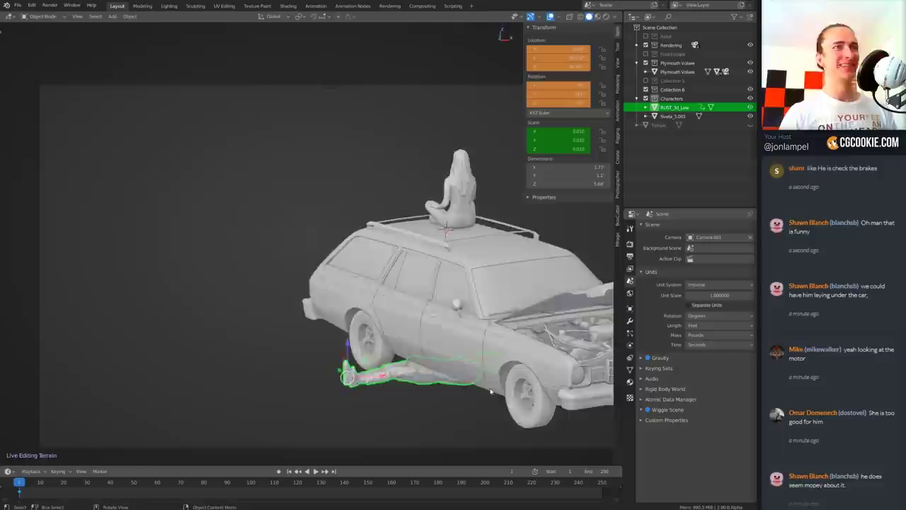
pyautogui.press('KP_7')
# Add a mesh plane and scale it up in Edit Mode
pyautogui.press('g')
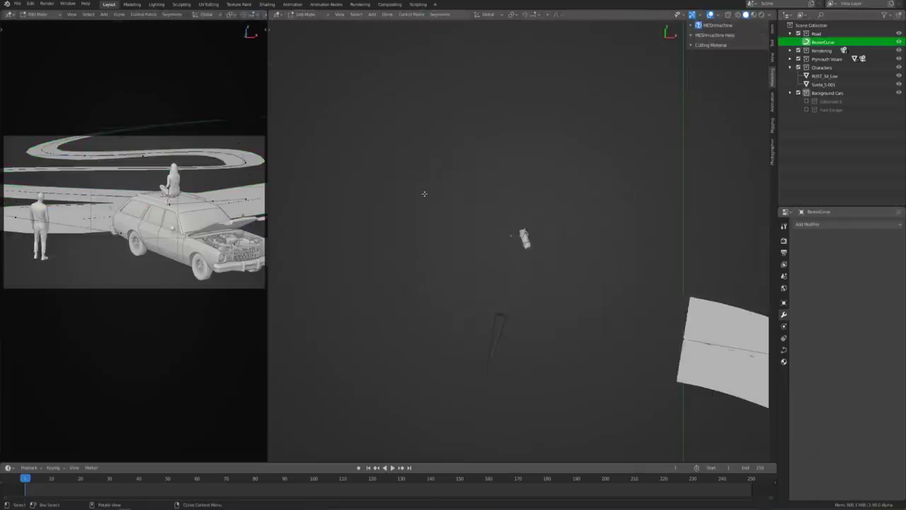
pyautogui.hotkey('shift', 'a')
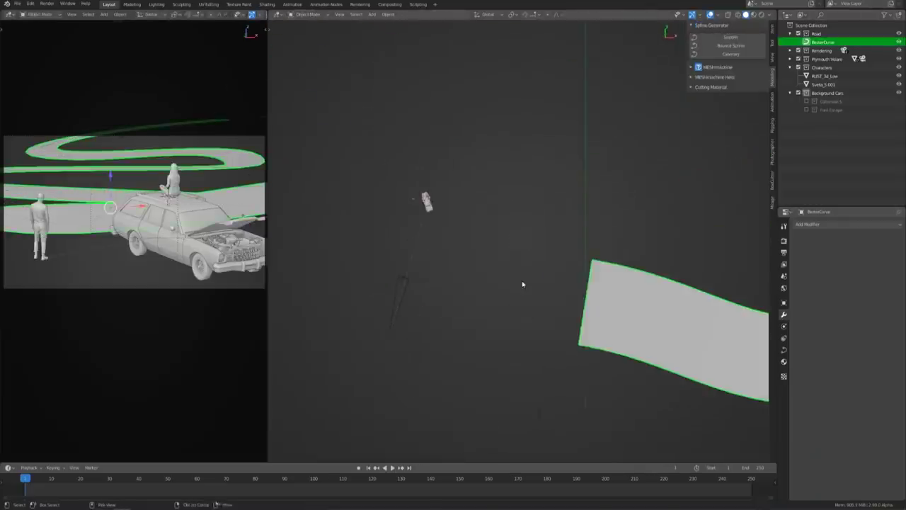
pyautogui.press('Tab')
pyautogui.press('s')
pyautogui.click(591, 307)
pyautogui.press('Tab')
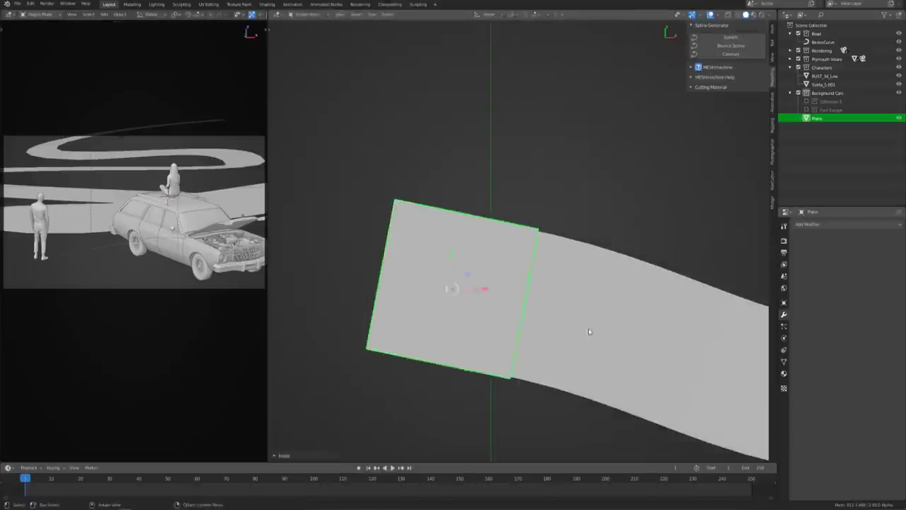
# Move the plane vertically beneath the car and rotate it into place
pyautogui.moveTo(495, 248)
pyautogui.mouseDown(button='middle')
pyautogui.moveTo(601, 270)
pyautogui.moveTo(524, 269)
pyautogui.mouseUp(button='middle')
pyautogui.press('g')
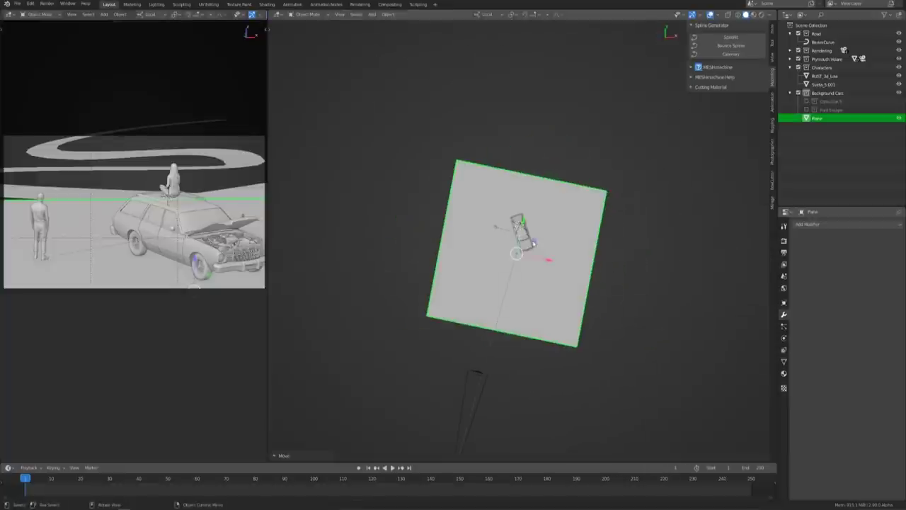
pyautogui.press('KP_0')
pyautogui.press('z')
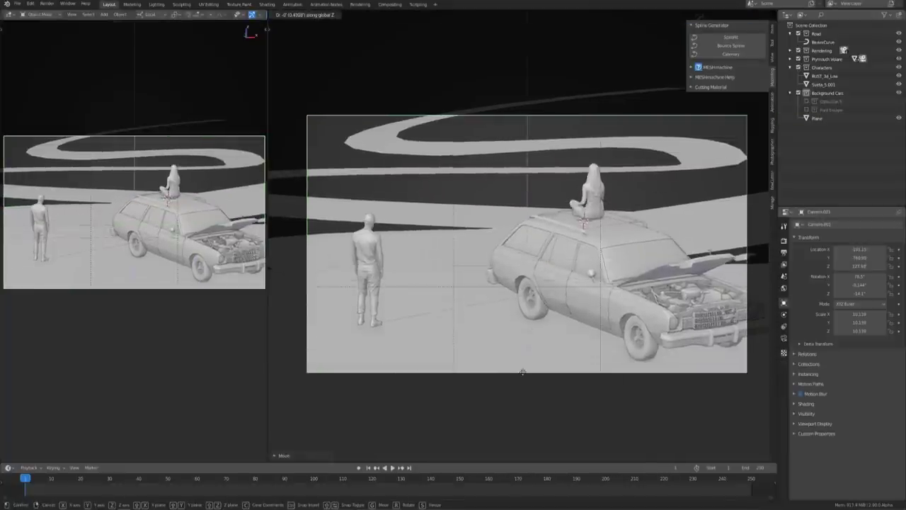
pyautogui.press('KP_7')
pyautogui.press('r')
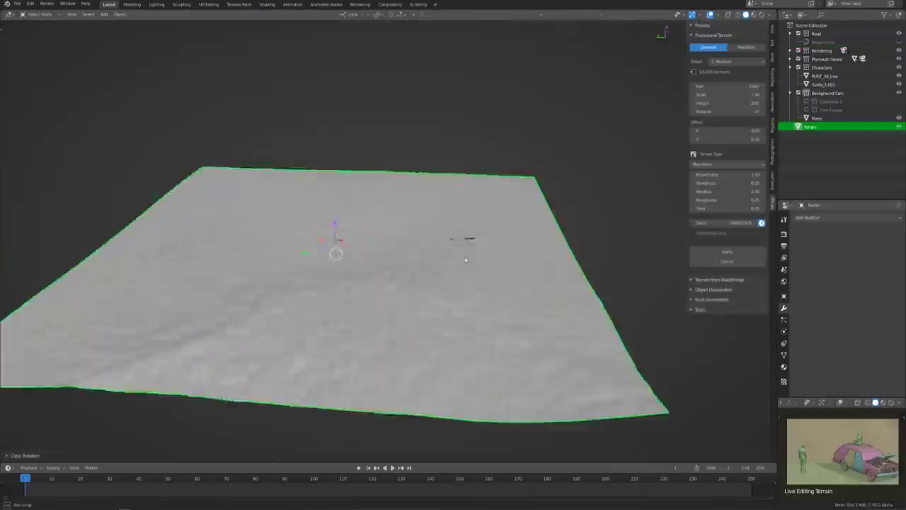
# Raise the terrain height, set Detail to High, and set Scale to 2.00
pyautogui.press('Return')
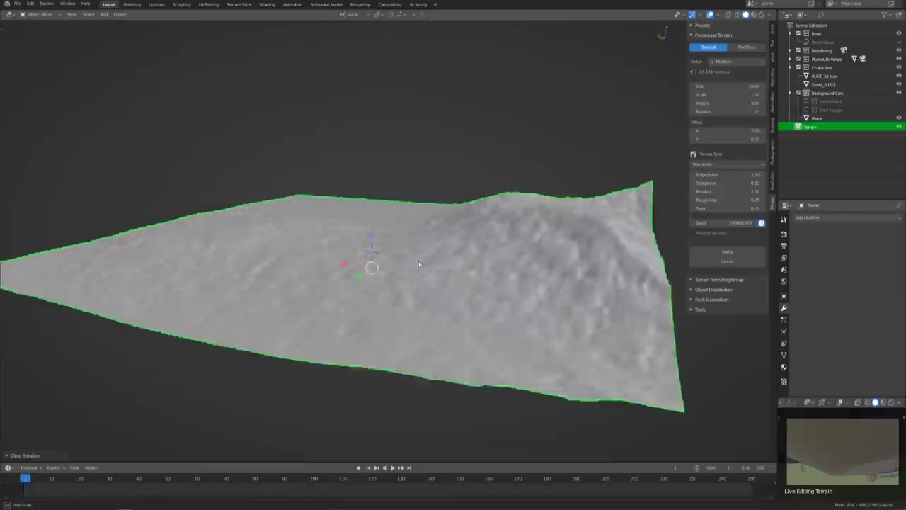
pyautogui.scroll(3, 385, 275)
pyautogui.click(736, 61)
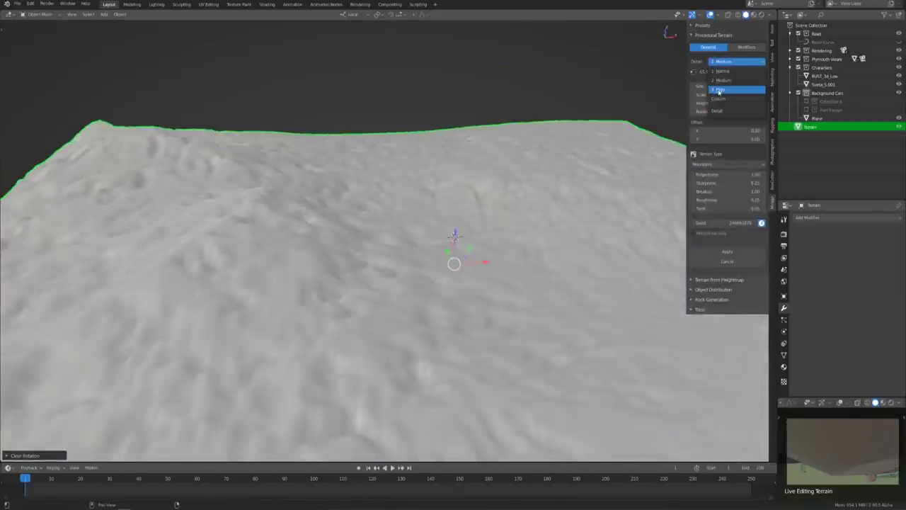
pyautogui.click(729, 91)
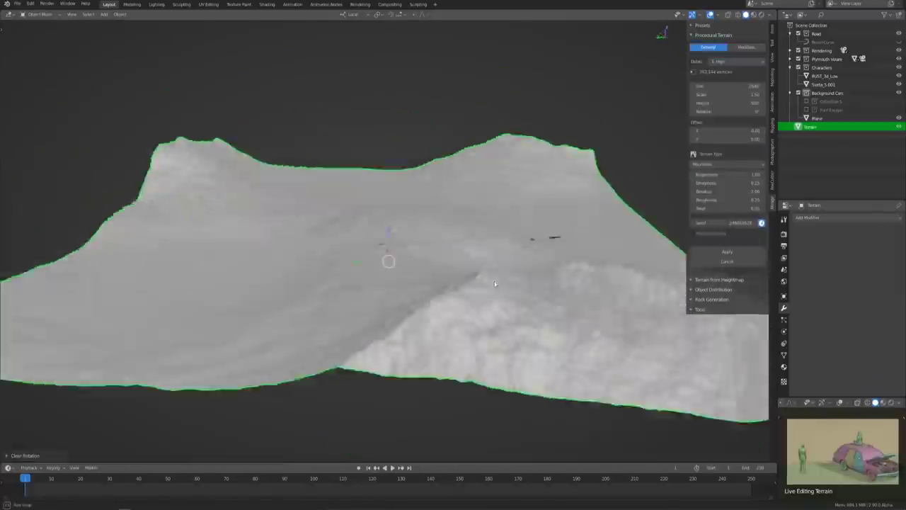
pyautogui.moveTo(697, 94); pyautogui.dragTo(732, 96)
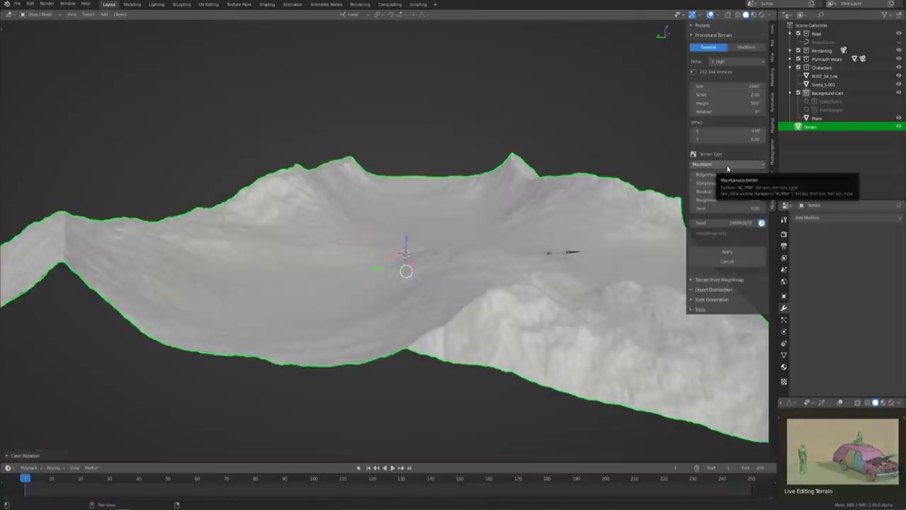
# Keep the mountainous terrain type, set Roughness to 0.5, and move the terrain
pyautogui.click(727, 164)
pyautogui.click(728, 184)
pyautogui.click(727, 165)
pyautogui.click(736, 176)
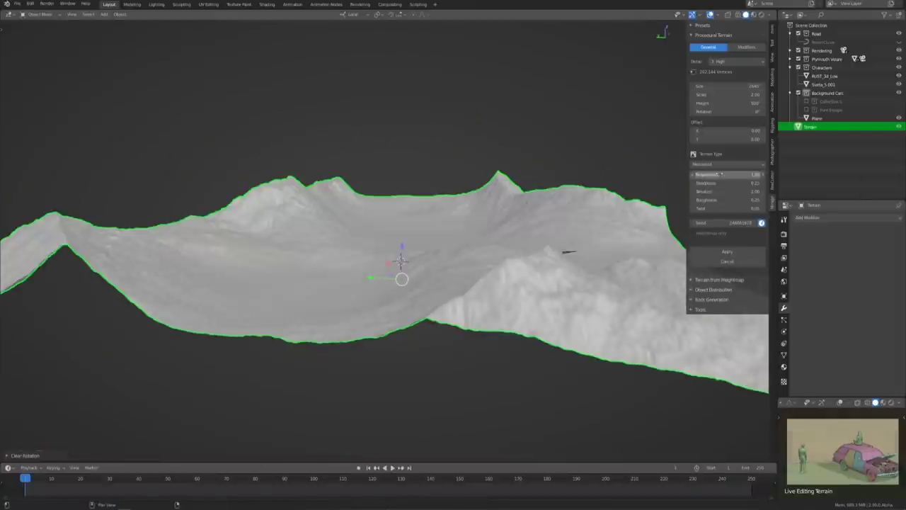
pyautogui.write('0.5')
pyautogui.press('Return')
pyautogui.press('g')
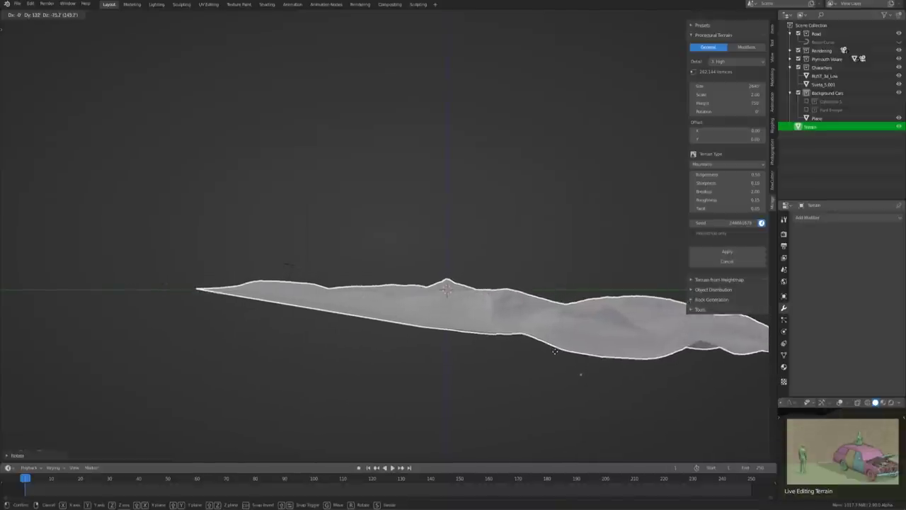
pyautogui.moveTo(573, 363)
pyautogui.mouseDown(button='middle')
pyautogui.moveTo(474, 309)
pyautogui.moveTo(446, 305)
pyautogui.moveTo(514, 320)
pyautogui.moveTo(543, 259)
pyautogui.moveTo(584, 333)
pyautogui.moveTo(487, 298)
pyautogui.moveTo(425, 250)
pyautogui.moveTo(538, 297)
pyautogui.mouseUp(button='middle')
# Place the terrain, then select the road curve and enter Edit Mode
pyautogui.click(631, 324)
pyautogui.scroll(5, 477, 323)
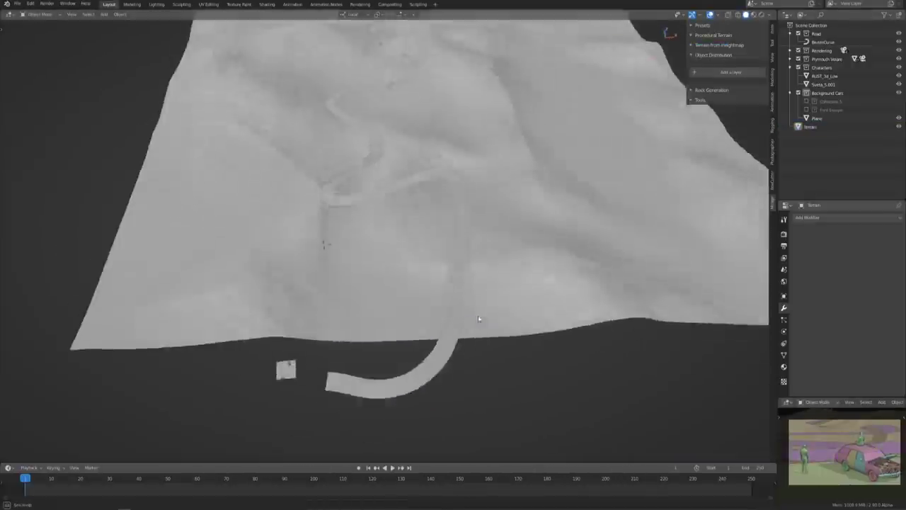
pyautogui.scroll(-5, 477, 322)
pyautogui.click(823, 42)
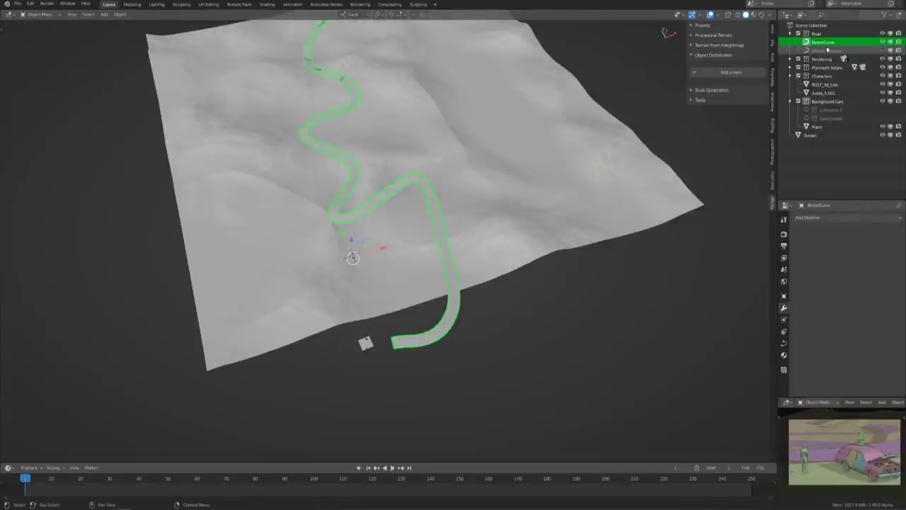
pyautogui.press('Tab')
pyautogui.press('KP_7')
# Move the road curve's end point across the terrain and raise it over the hills
pyautogui.scroll(5, 371, 243)
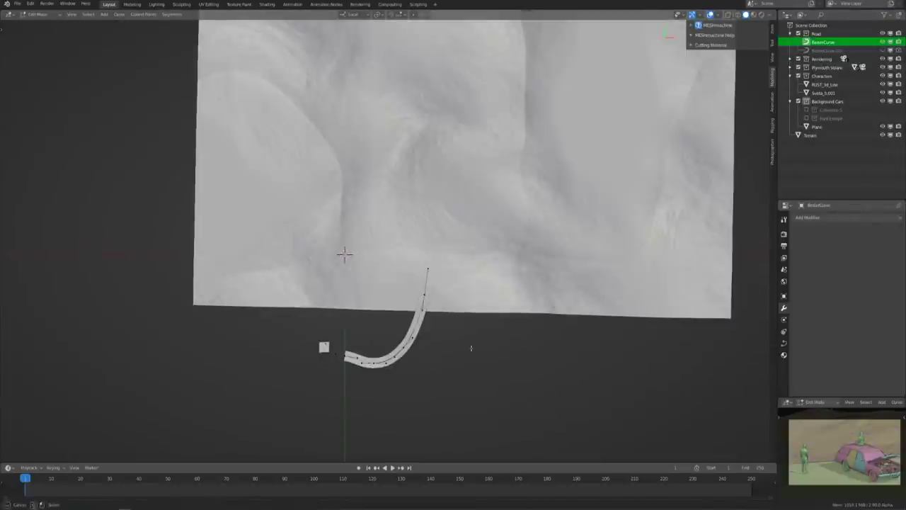
pyautogui.moveTo(363, 377); pyautogui.dragTo(532, 253, button='middle')
pyautogui.press('KP_7')
pyautogui.scroll(3, 465, 119)
pyautogui.press('KP_7')
pyautogui.press('g')
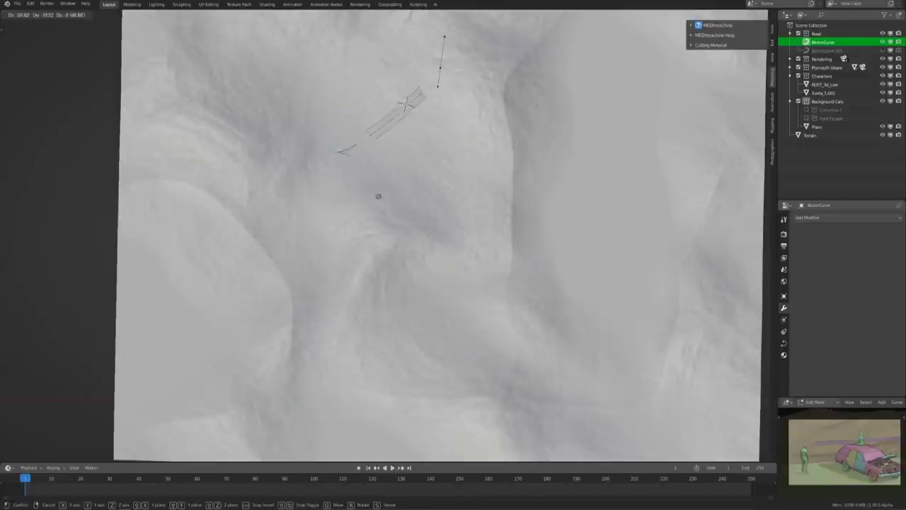
pyautogui.click(427, 227)
pyautogui.scroll(-5, 368, 227)
pyautogui.moveTo(368, 227); pyautogui.dragTo(426, 22, button='middle')
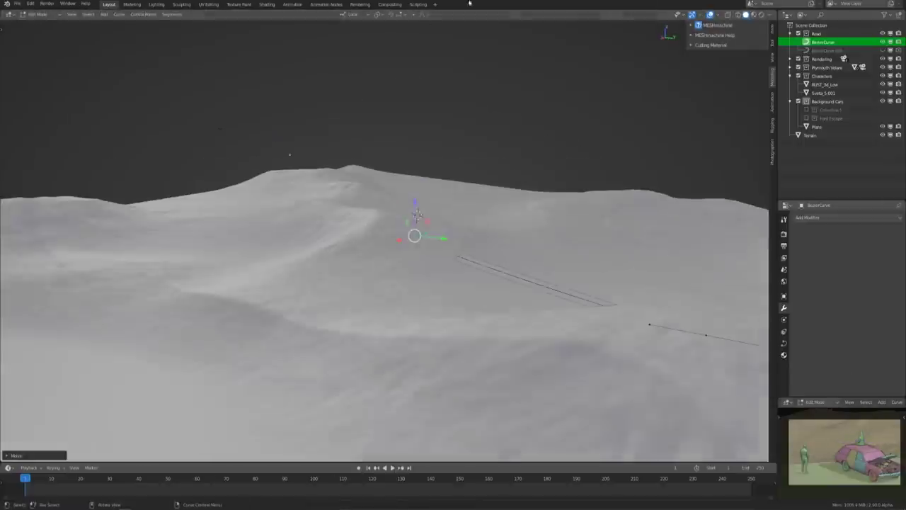
pyautogui.press('KP_7')
pyautogui.scroll(-3, 368, 226)
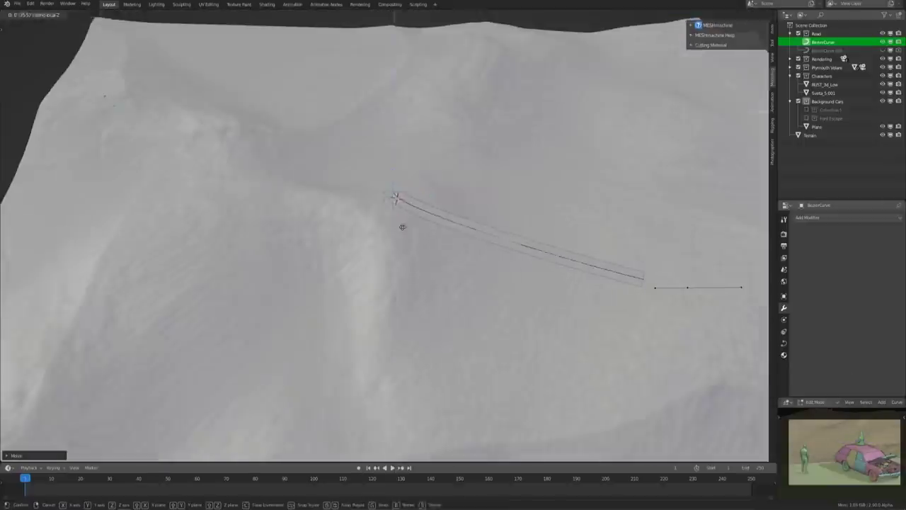
pyautogui.moveTo(368, 227)
pyautogui.mouseDown(button='middle')
pyautogui.moveTo(354, 143)
pyautogui.moveTo(522, 198)
pyautogui.moveTo(476, 145)
pyautogui.moveTo(496, 354)
pyautogui.mouseUp(button='middle')
pyautogui.click(354, 143)
# Extrude a new road segment, resize its points, and set the camera's focal length
pyautogui.press('e')
pyautogui.press('e')
pyautogui.click(568, 358)
pyautogui.moveTo(569, 358); pyautogui.dragTo(644, 231, button='middle')
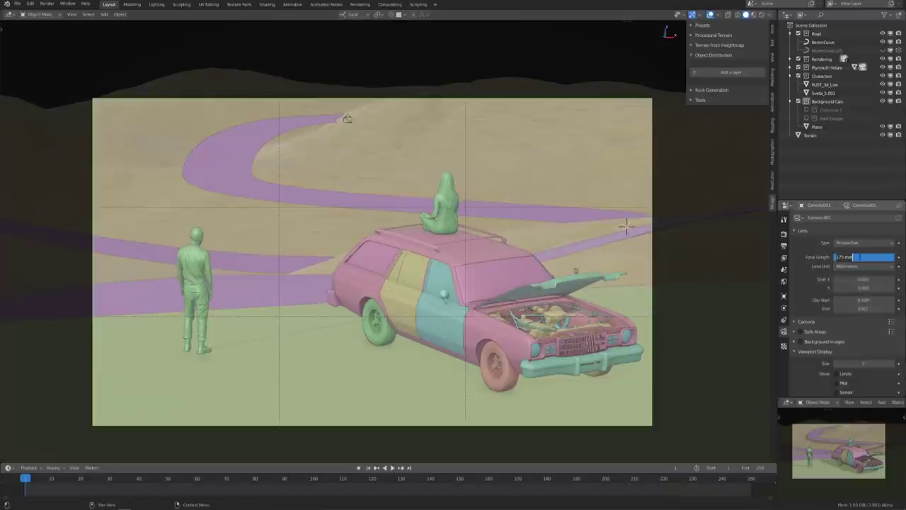
pyautogui.press('Return')
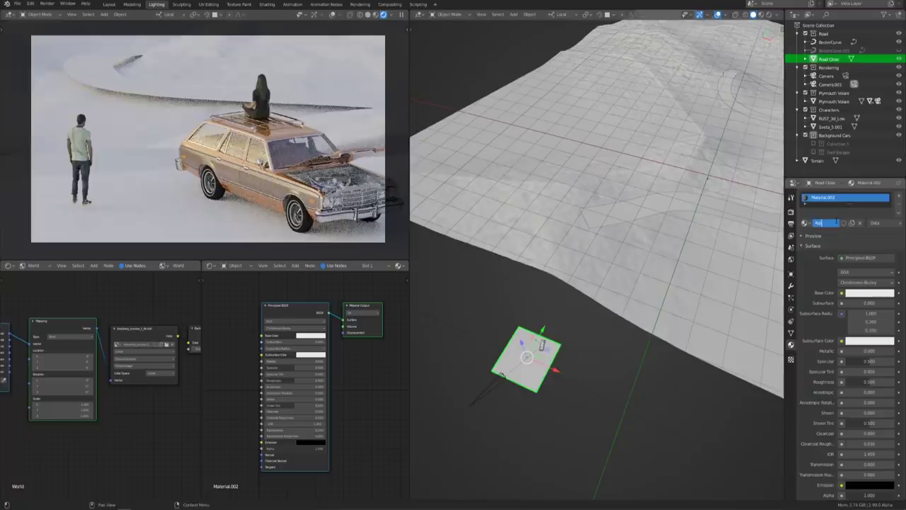
# Name the road material 'Asphalt close' and adjust its colour
pyautogui.write('halt close')
pyautogui.press('Return')
pyautogui.click(869, 293)
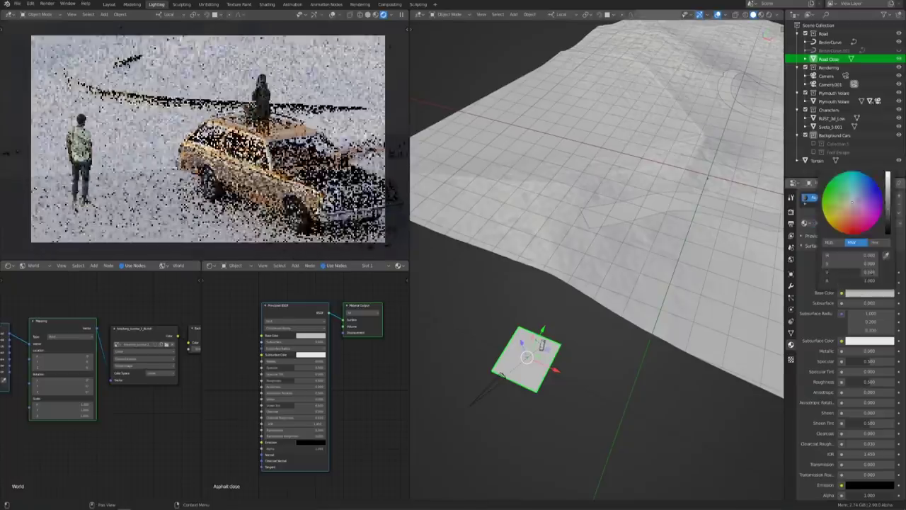
pyautogui.scroll(-5, 853, 286)
pyautogui.scroll(-5, 853, 286)
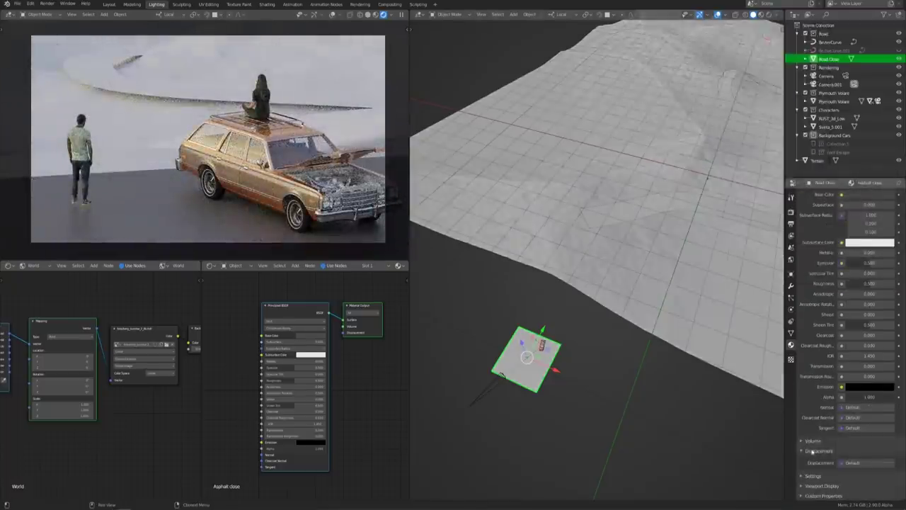
pyautogui.click(865, 409)
# Assign the Asphalt close material to the BezierCurve road from the material browser
pyautogui.click(830, 42)
pyautogui.click(805, 223)
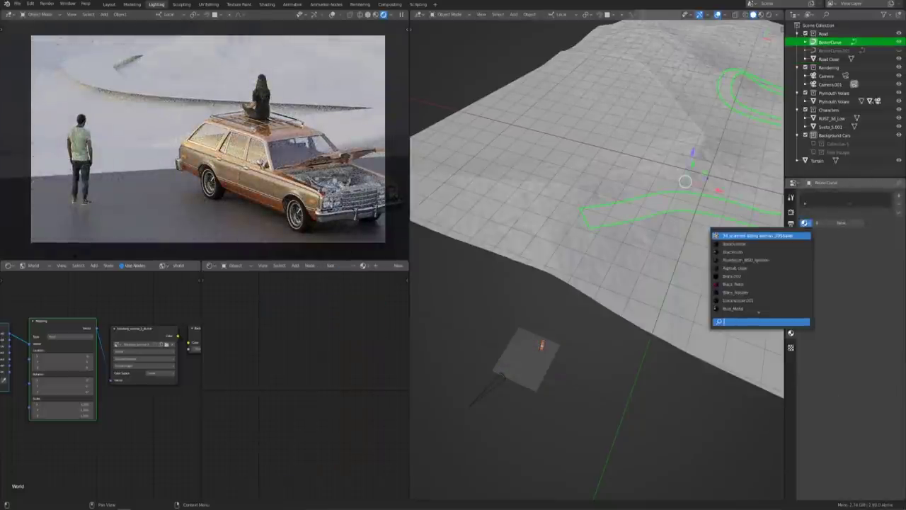
pyautogui.click(762, 237)
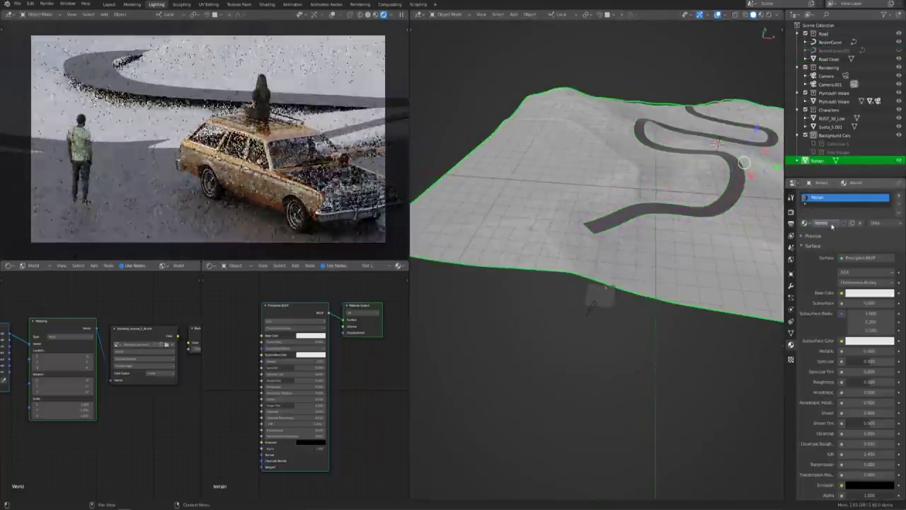
# Give the Terrain a sandy orange base colour
pyautogui.moveTo(623, 185); pyautogui.dragTo(581, 135, button='middle')
pyautogui.press('n')
pyautogui.click(752, 47)
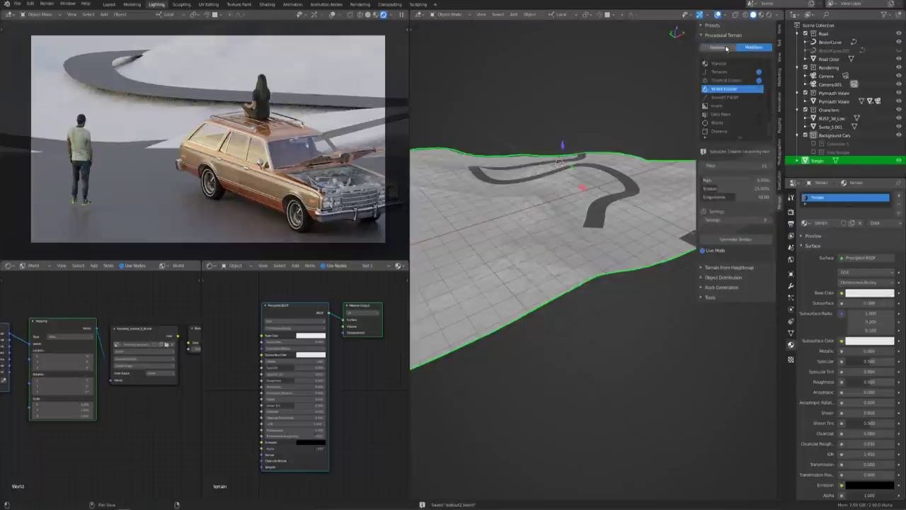
pyautogui.press('n')
pyautogui.moveTo(587, 289)
pyautogui.mouseDown(button='middle')
pyautogui.moveTo(734, 278)
pyautogui.moveTo(680, 276)
pyautogui.mouseUp(button='middle')
pyautogui.click(869, 292)
pyautogui.click(882, 208)
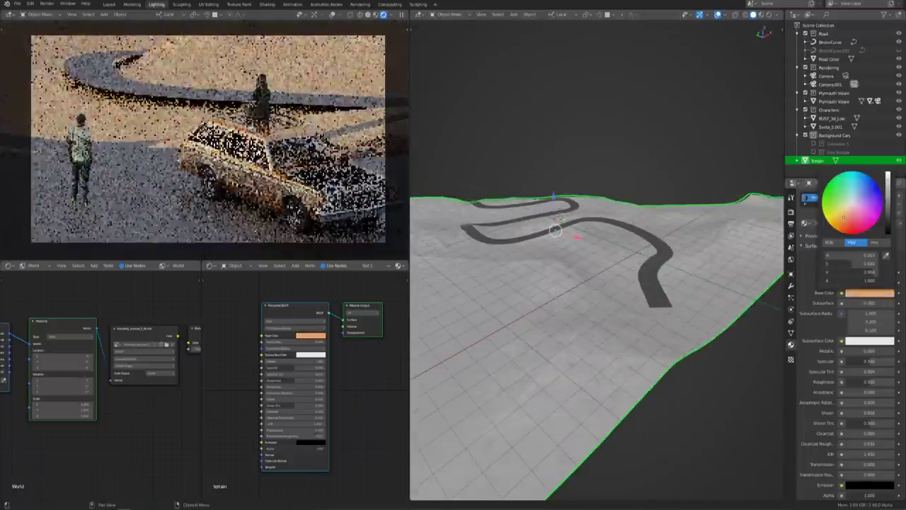
pyautogui.click(791, 259)
# Add a Sunset sun light with Set Exposure enabled
pyautogui.scroll(3, 566, 278)
pyautogui.hotkey('shift', 'a')
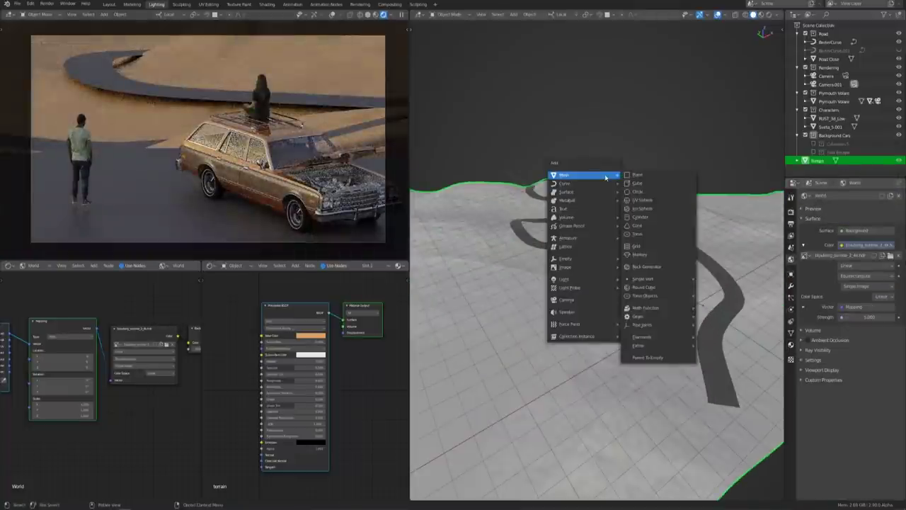
pyautogui.click(727, 350)
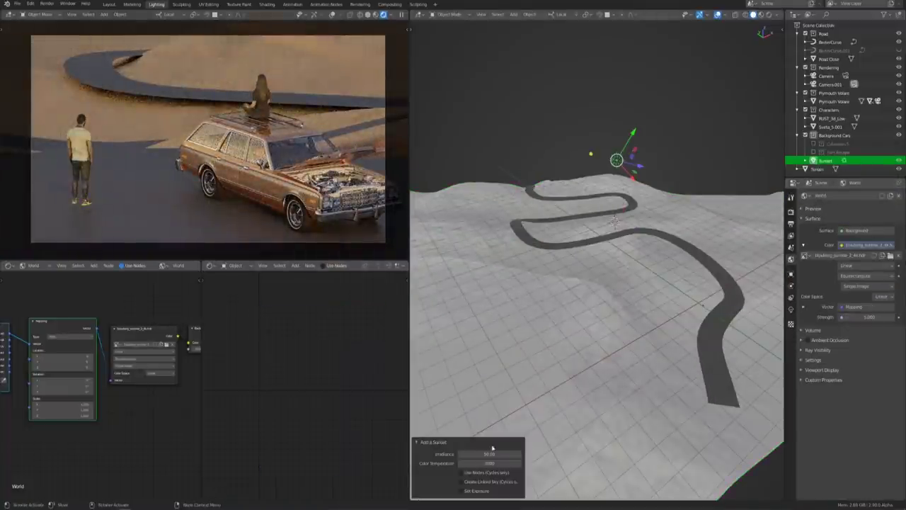
pyautogui.click(460, 490)
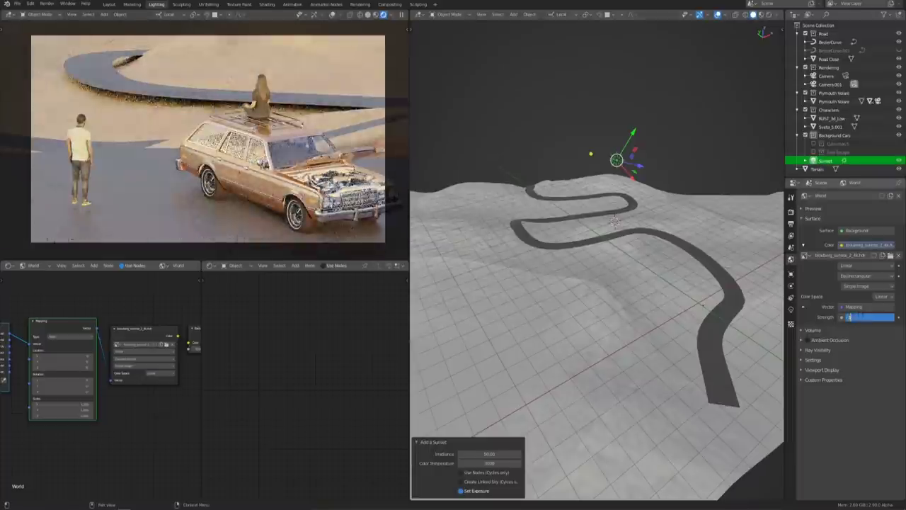
# Scale the sun down to a smaller size over the terrain
pyautogui.moveTo(538, 425)
pyautogui.mouseDown(button='middle')
pyautogui.moveTo(606, 259)
pyautogui.moveTo(587, 323)
pyautogui.mouseUp(button='middle')
pyautogui.press('KP_7')
pyautogui.press('KP_1')
pyautogui.press('s')
pyautogui.click(563, 248)
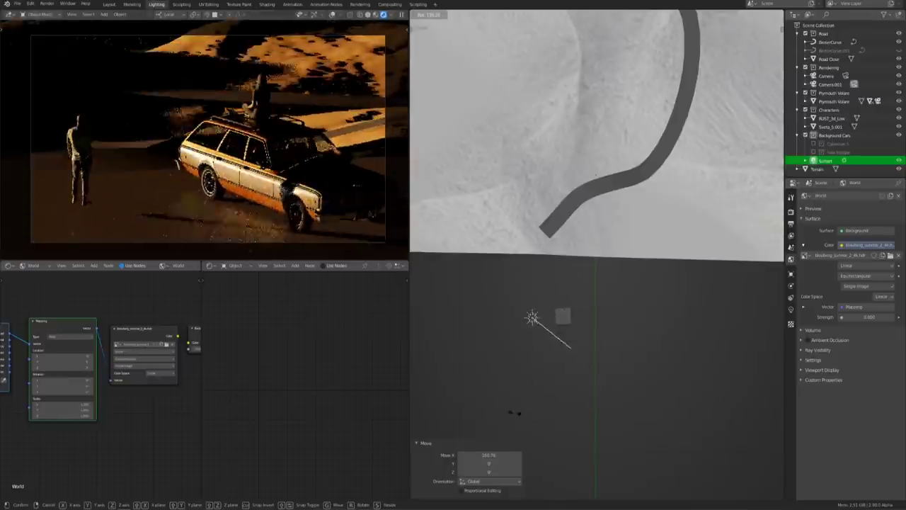
# Rotate the sun to angle it over the terrain and set world strength to 1.000
pyautogui.moveTo(601, 317); pyautogui.dragTo(626, 271, button='middle')
pyautogui.press('r')
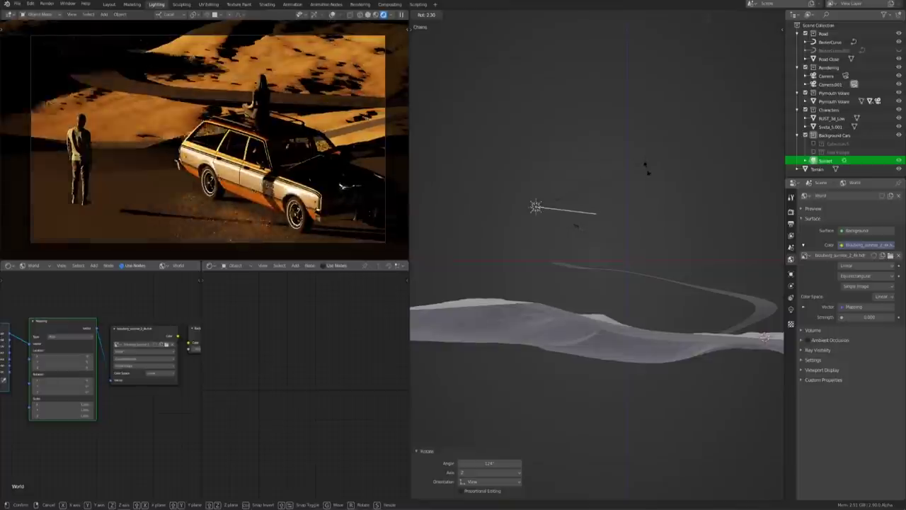
pyautogui.click(595, 280)
pyautogui.moveTo(595, 279); pyautogui.dragTo(576, 303, button='middle')
pyautogui.press('r')
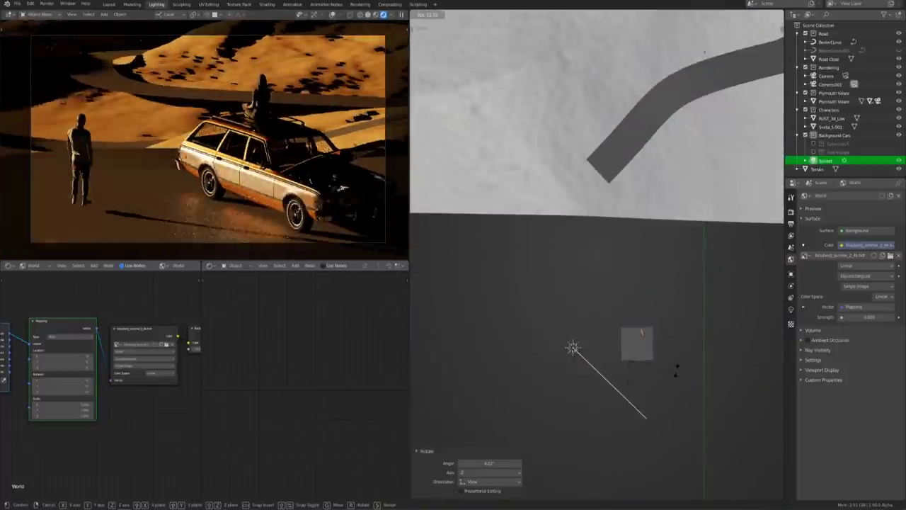
pyautogui.press('Return')
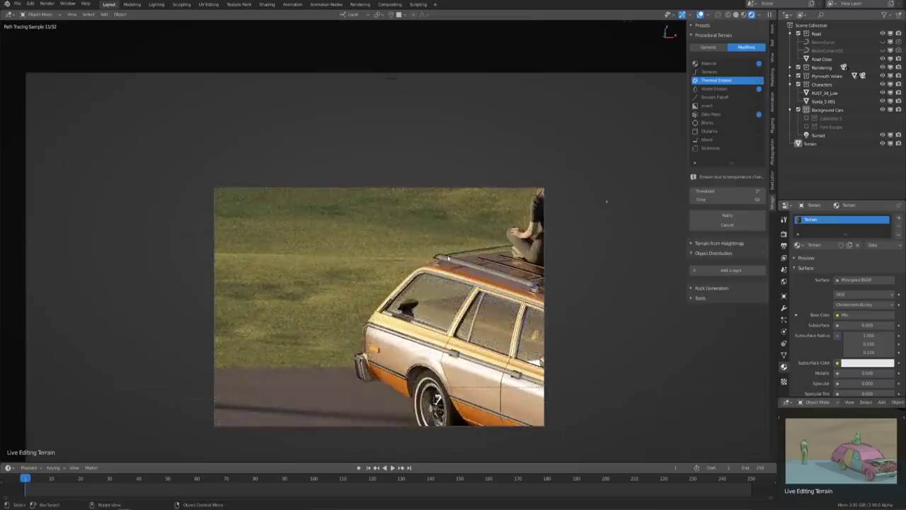
# Scatter the Trees Low objects across the terrain with Add Objects
pyautogui.click(708, 48)
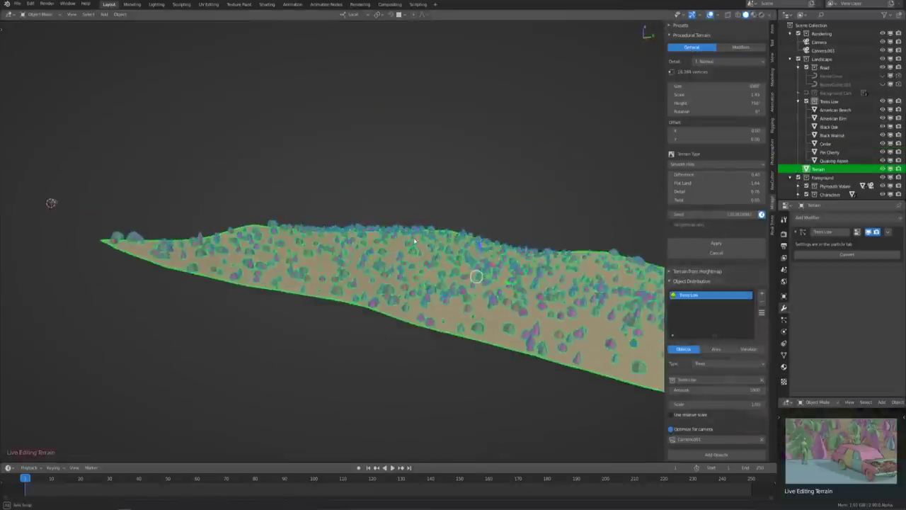
pyautogui.moveTo(414, 242)
pyautogui.mouseDown(button='middle')
pyautogui.moveTo(457, 266)
pyautogui.moveTo(453, 255)
pyautogui.mouseUp(button='middle')
pyautogui.scroll(-2, 715, 354)
pyautogui.click(708, 420)
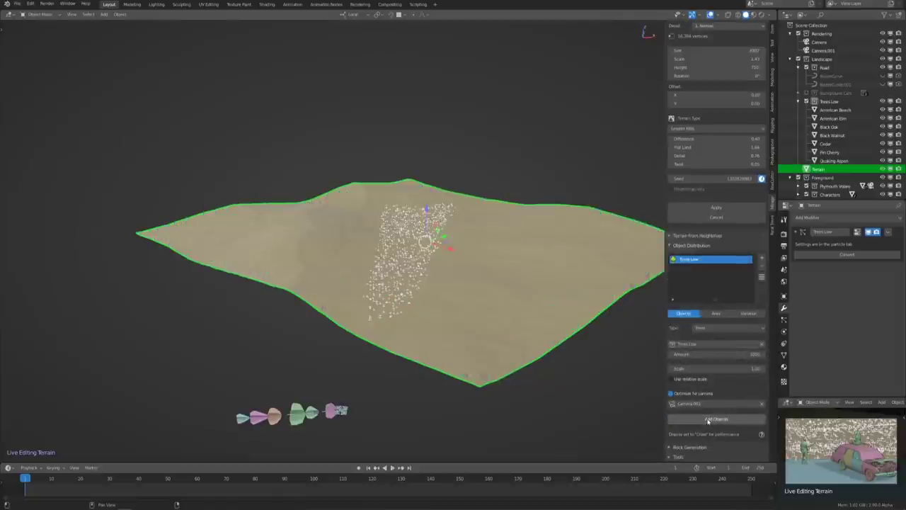
# Set the tree particles' Display As to Rendered so they appear as tree meshes
pyautogui.click(784, 354)
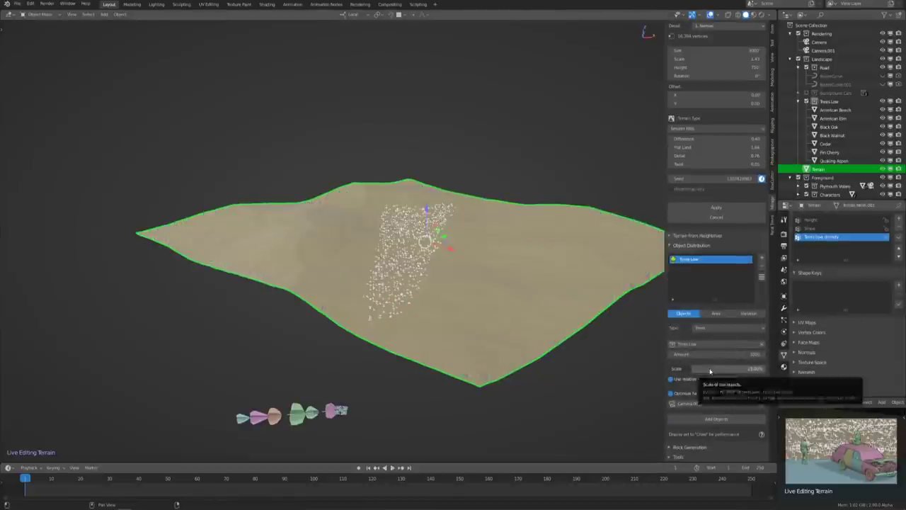
pyautogui.click(784, 321)
pyautogui.click(844, 334)
pyautogui.click(825, 324)
pyautogui.click(846, 363)
pyautogui.scroll(-2, 825, 343)
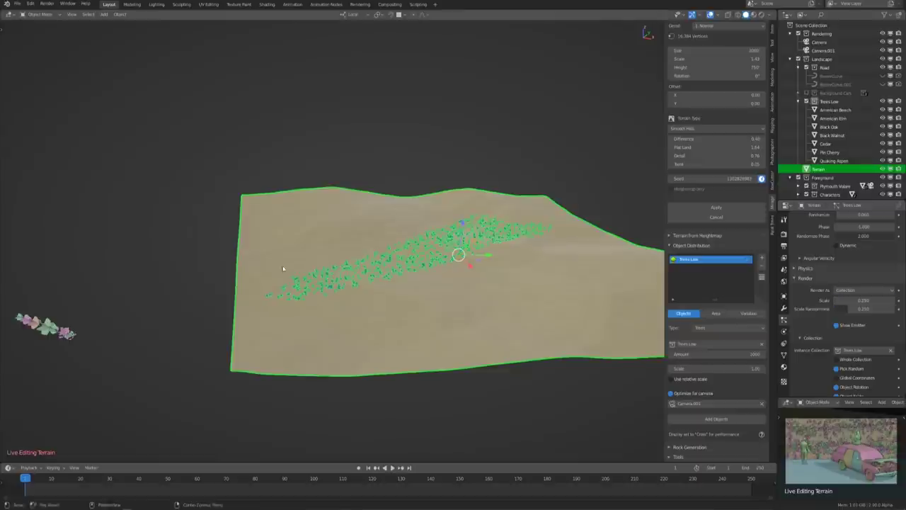
# Check the scattered trees through the camera view
pyautogui.moveTo(342, 292); pyautogui.dragTo(347, 317, button='middle')
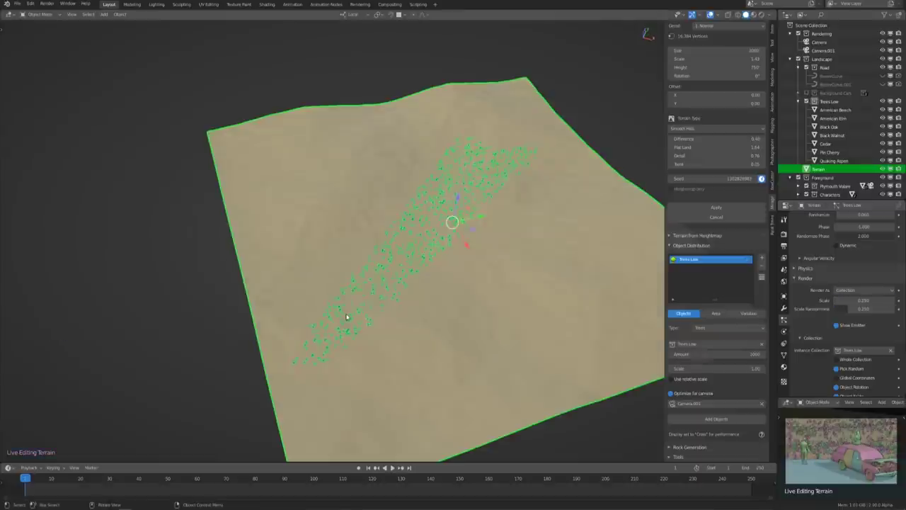
pyautogui.press('KP_0')
pyautogui.hotkey('ctrl', 'space')
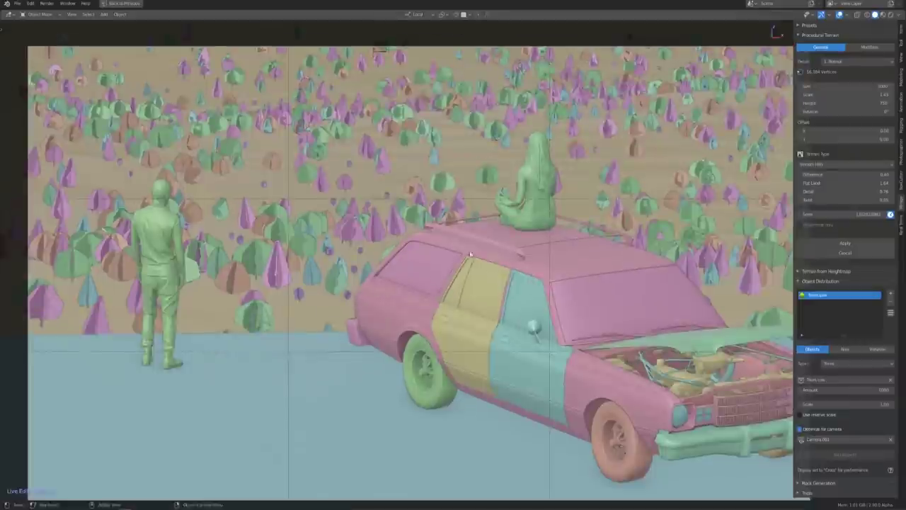
pyautogui.hotkey('ctrl', 'space')
pyautogui.click(748, 323)
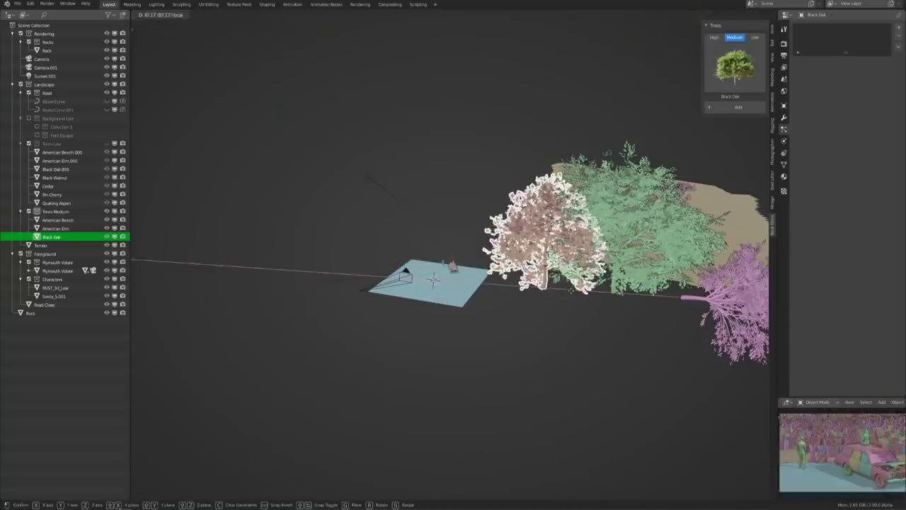
# Add and place Black Walnut, Cedar and Quaking Aspen medium trees
pyautogui.click(742, 78)
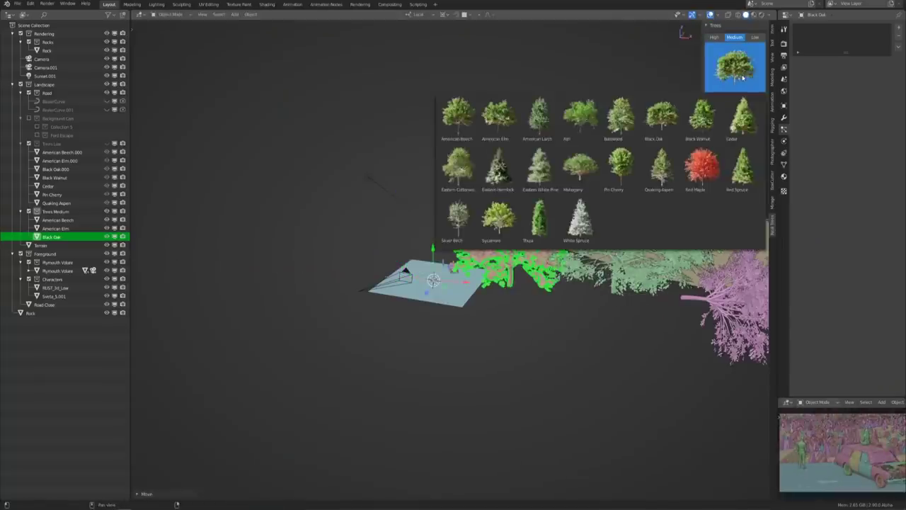
pyautogui.click(701, 122)
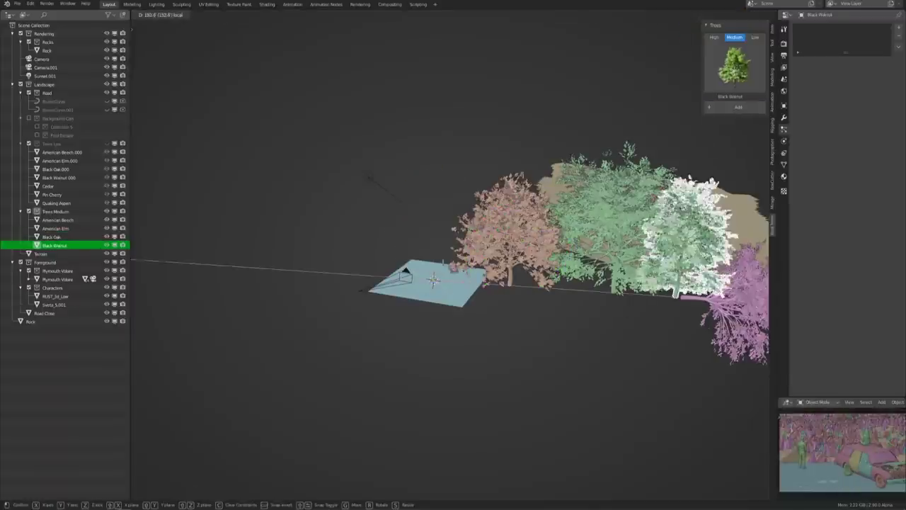
pyautogui.click(679, 290)
pyautogui.click(734, 67)
pyautogui.click(742, 117)
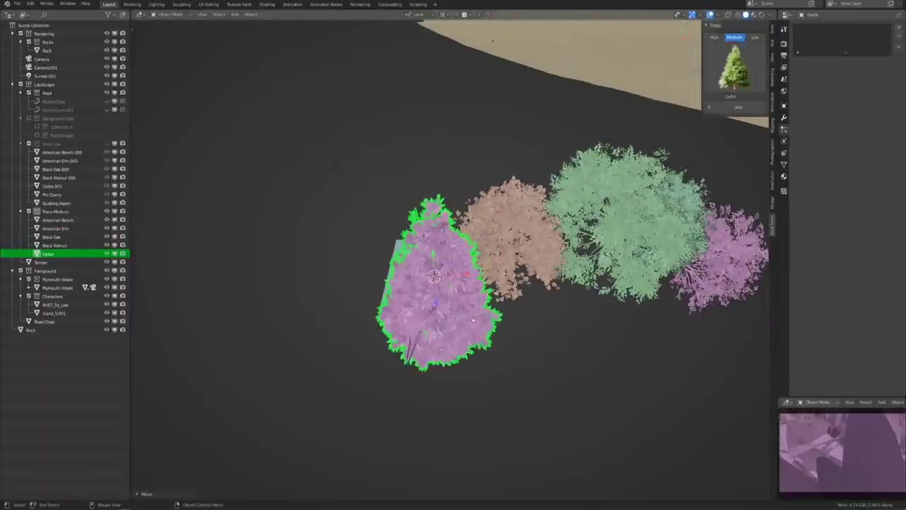
pyautogui.click(681, 135)
pyautogui.click(734, 83)
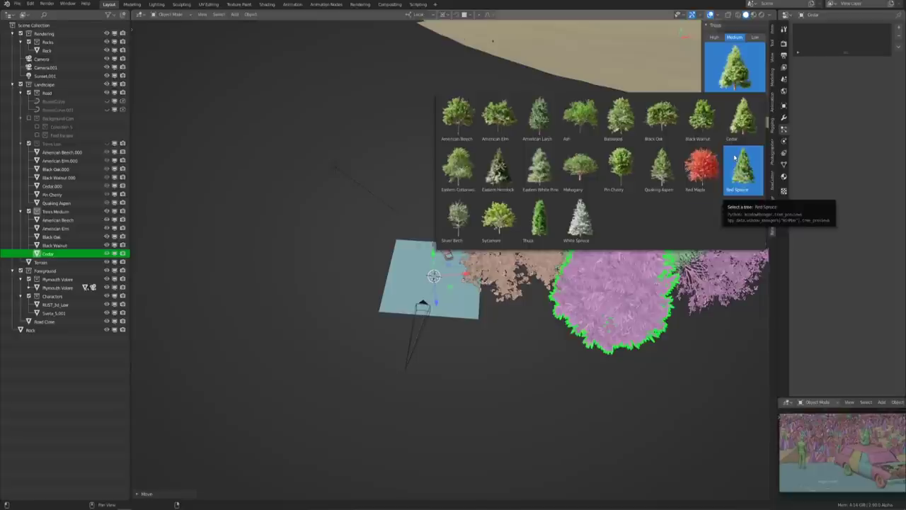
pyautogui.click(660, 170)
pyautogui.click(602, 370)
# Select the American Beech, Cedar, Quaking Aspen, American Elm and Black Walnut trees
pyautogui.moveTo(602, 370)
pyautogui.mouseDown(button='middle')
pyautogui.moveTo(652, 347)
pyautogui.moveTo(660, 280)
pyautogui.moveTo(433, 315)
pyautogui.moveTo(540, 166)
pyautogui.mouseUp(button='middle')
pyautogui.click(661, 279)
pyautogui.click(307, 334)
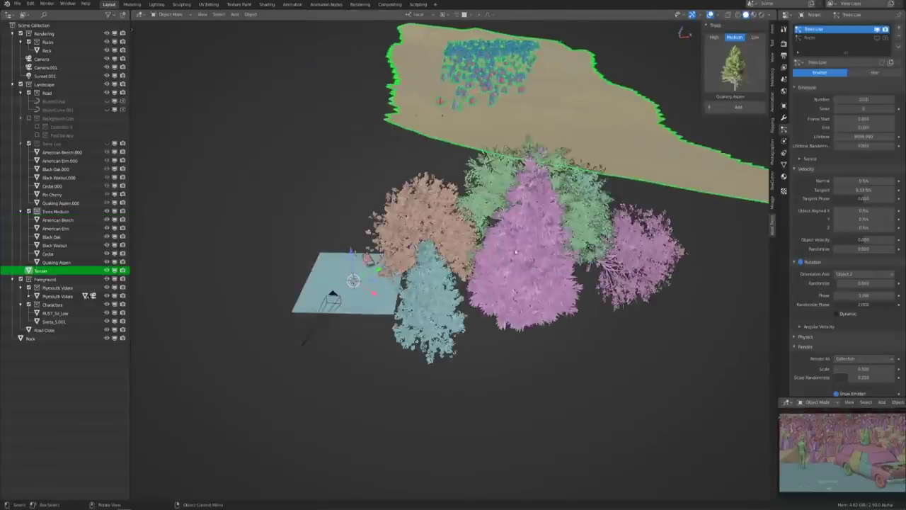
pyautogui.click(435, 233)
pyautogui.moveTo(308, 333)
pyautogui.mouseDown(button='middle')
pyautogui.moveTo(435, 233)
pyautogui.moveTo(469, 241)
pyautogui.moveTo(496, 226)
pyautogui.mouseUp(button='middle')
pyautogui.keyDown('shift'); pyautogui.click(469, 242); pyautogui.keyUp('shift')
pyautogui.click(451, 43)
pyautogui.click(740, 15)
# Rotate the selected medium trees as a group
pyautogui.click(784, 29)
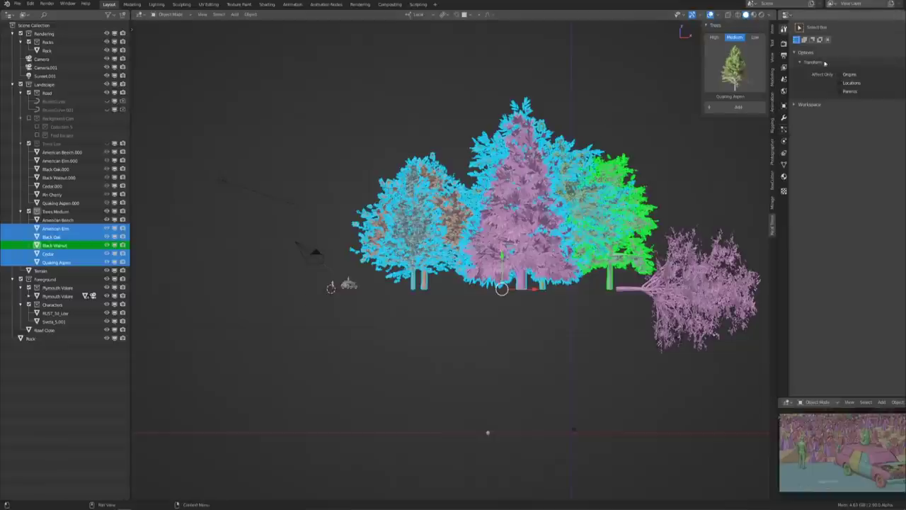
pyautogui.moveTo(658, 301); pyautogui.dragTo(680, 306, button='middle')
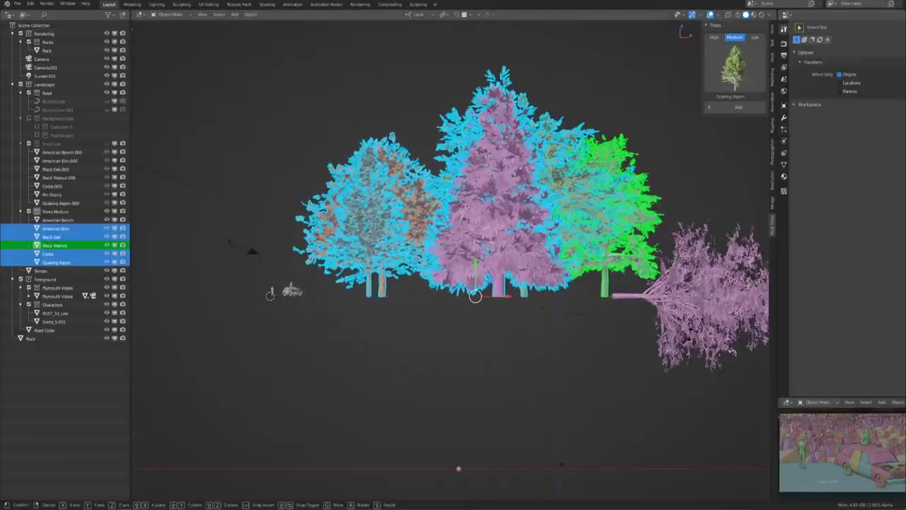
pyautogui.press('r')
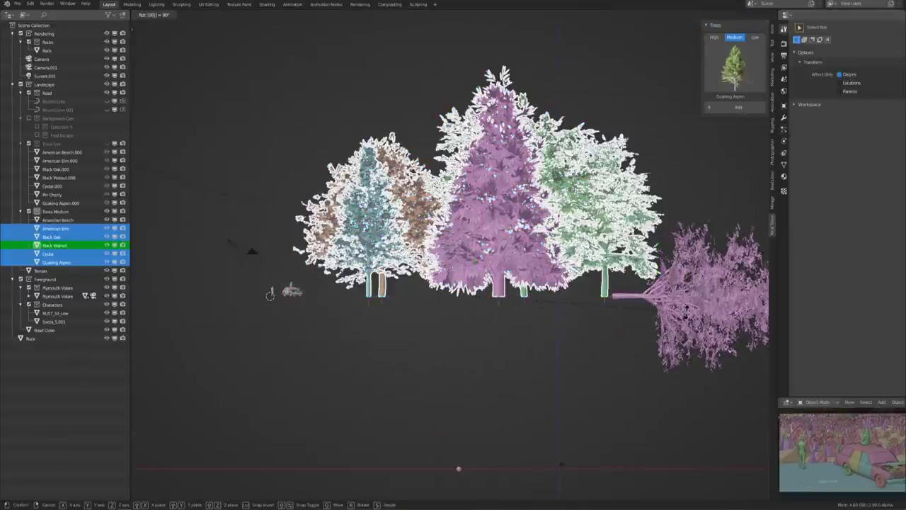
pyautogui.press('Return')
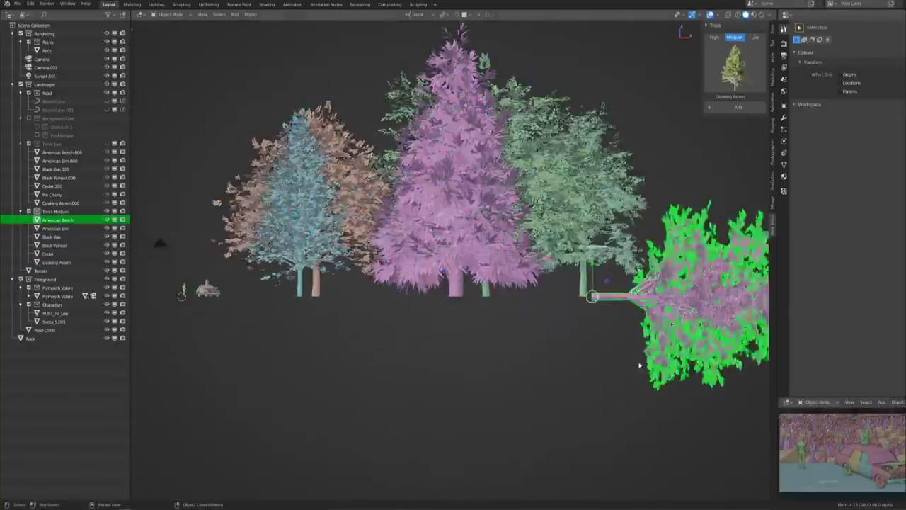
# In Edit Mode on the road curve, dissolve extra points and move the end point
pyautogui.press('Tab')
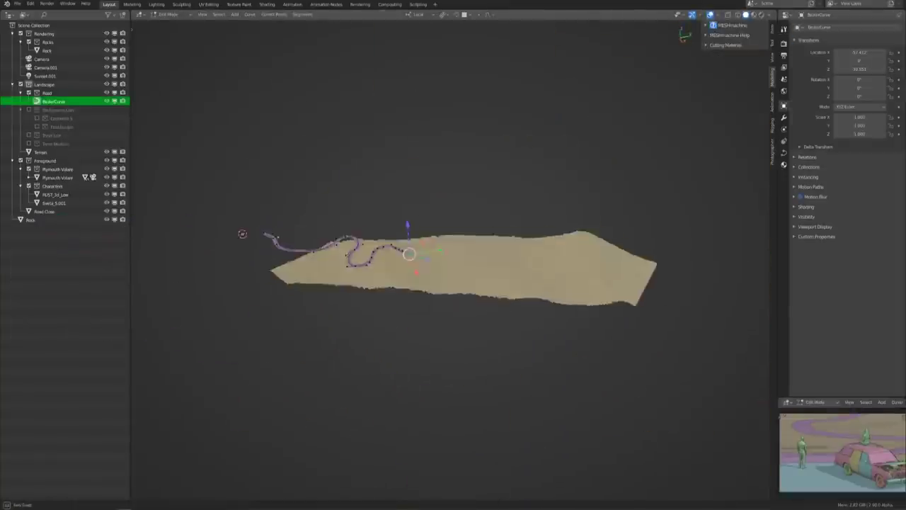
pyautogui.press('g')
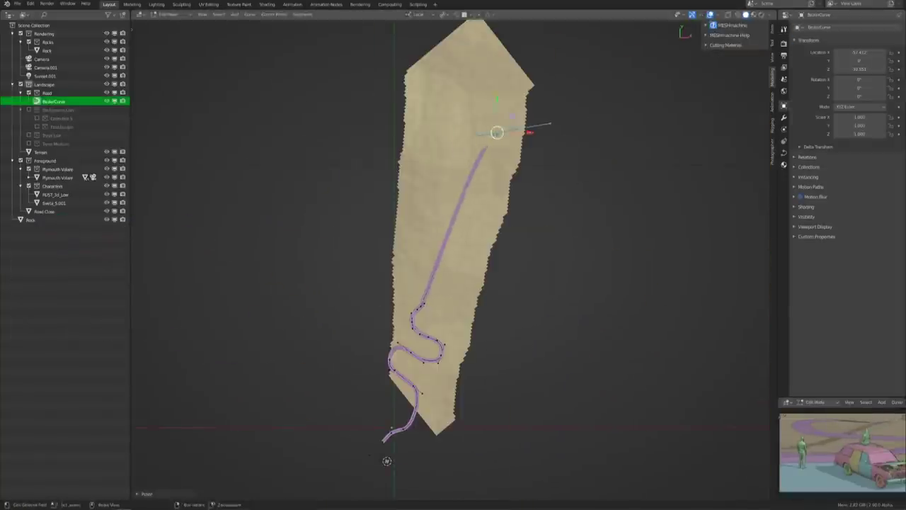
pyautogui.click(449, 347)
pyautogui.press('g')
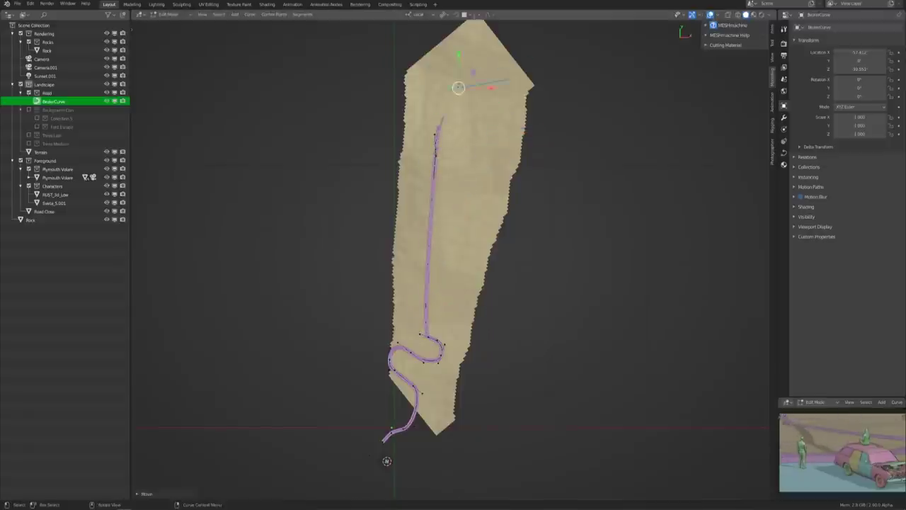
pyautogui.click(387, 461)
# Zoom in on the road curve and try scaling its handles, cancelling the change
pyautogui.moveTo(387, 461); pyautogui.dragTo(425, 354, button='middle')
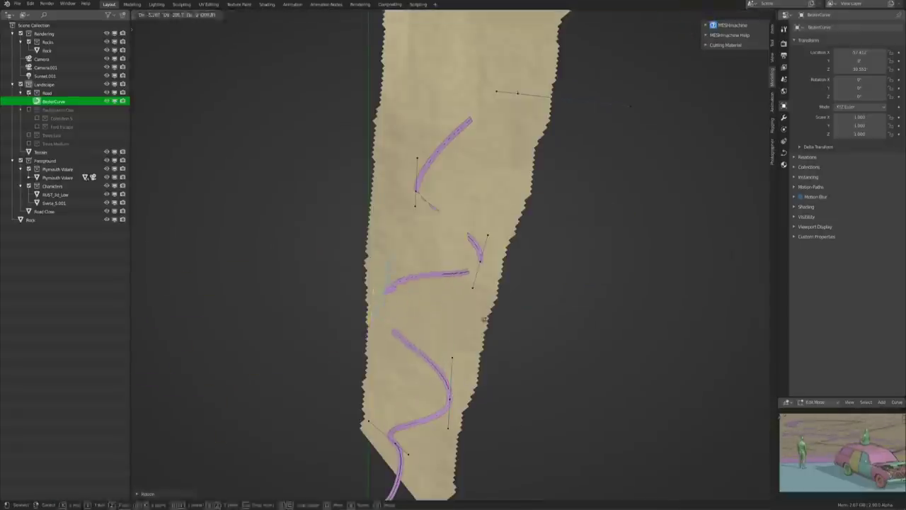
pyautogui.moveTo(549, 396)
pyautogui.mouseDown(button='middle')
pyautogui.moveTo(476, 414)
pyautogui.moveTo(133, 213)
pyautogui.mouseUp(button='middle')
pyautogui.scroll(5, 476, 414)
pyautogui.press('s')
pyautogui.rightClick(475, 414)
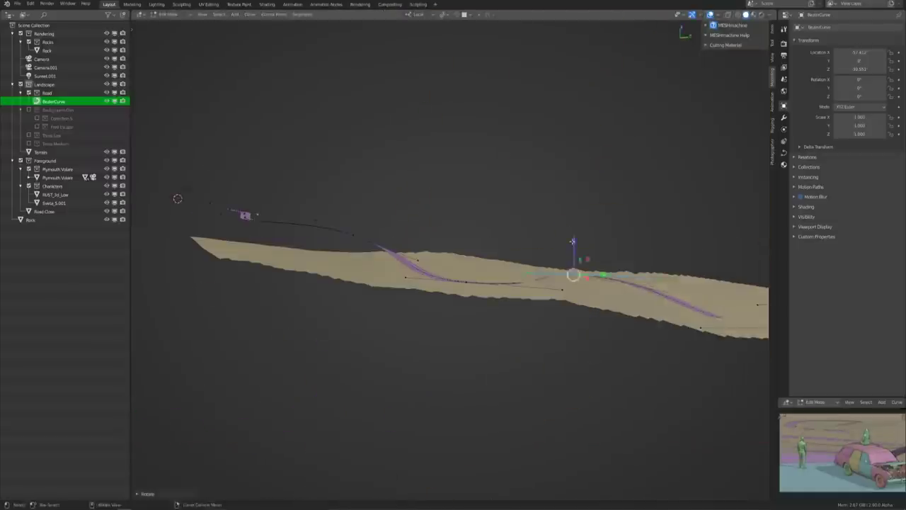
pyautogui.rightClick(559, 222)
# Move the road points in top view, constrained with Z and Shift+Z
pyautogui.moveTo(559, 222); pyautogui.dragTo(549, 231, button='middle')
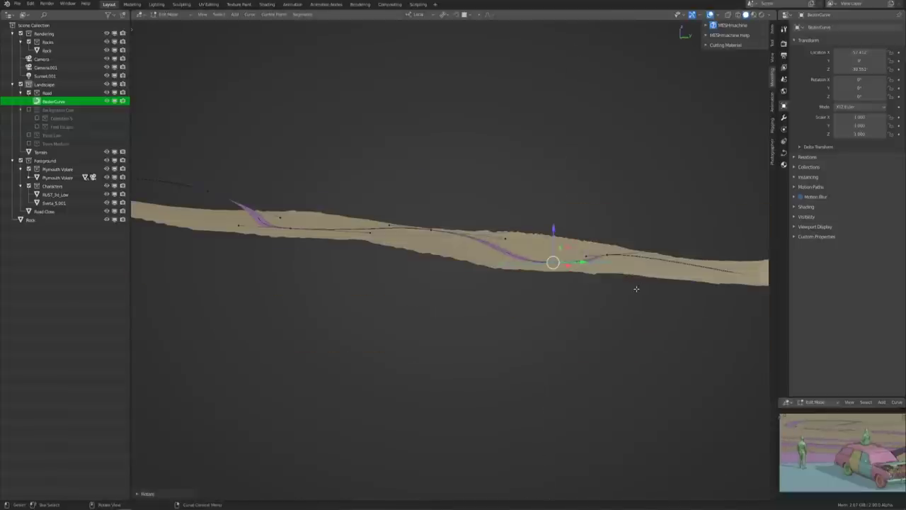
pyautogui.moveTo(636, 289); pyautogui.dragTo(226, 233, button='middle')
pyautogui.press('g')
pyautogui.press('z')
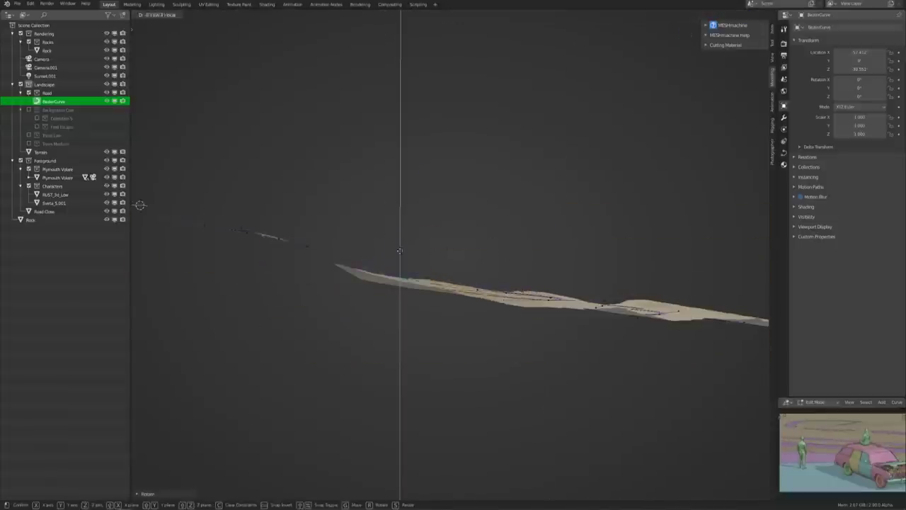
pyautogui.press('KP_7')
pyautogui.hotkey('shift', 'z')
pyautogui.scroll(3, 505, 475)
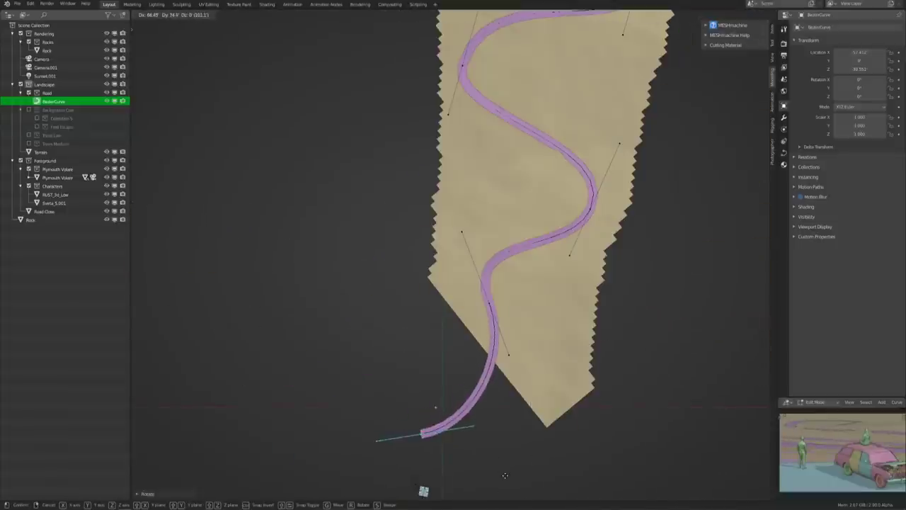
pyautogui.click(548, 428)
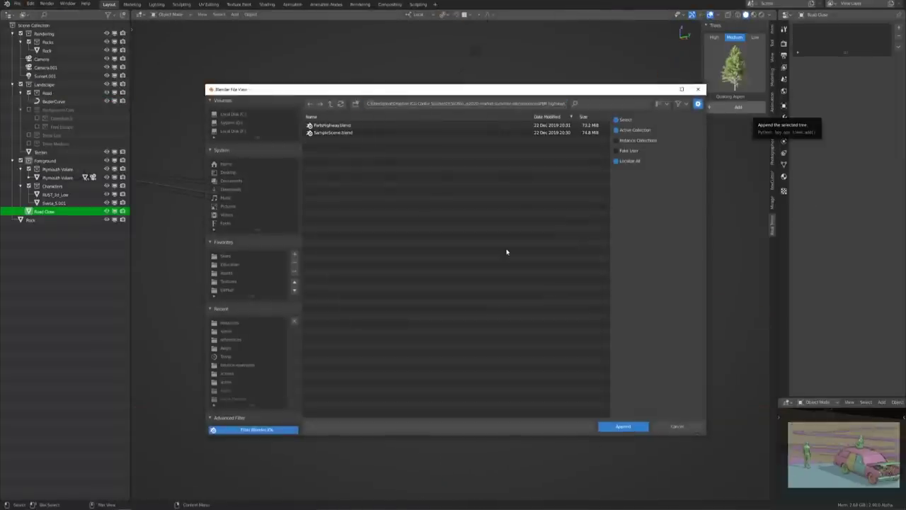
# Append the highway Part collection and nest the Rocks collection under Landscape
pyautogui.click(616, 427)
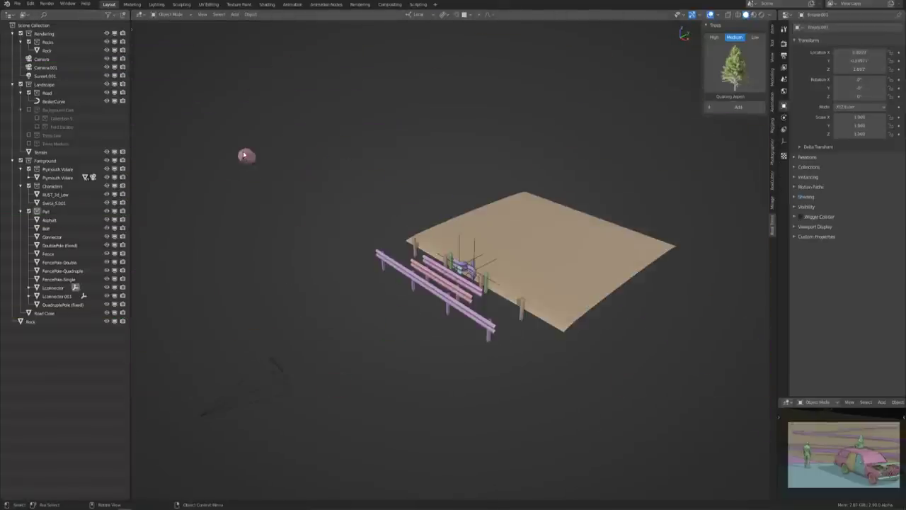
pyautogui.moveTo(30, 321); pyautogui.dragTo(55, 51)
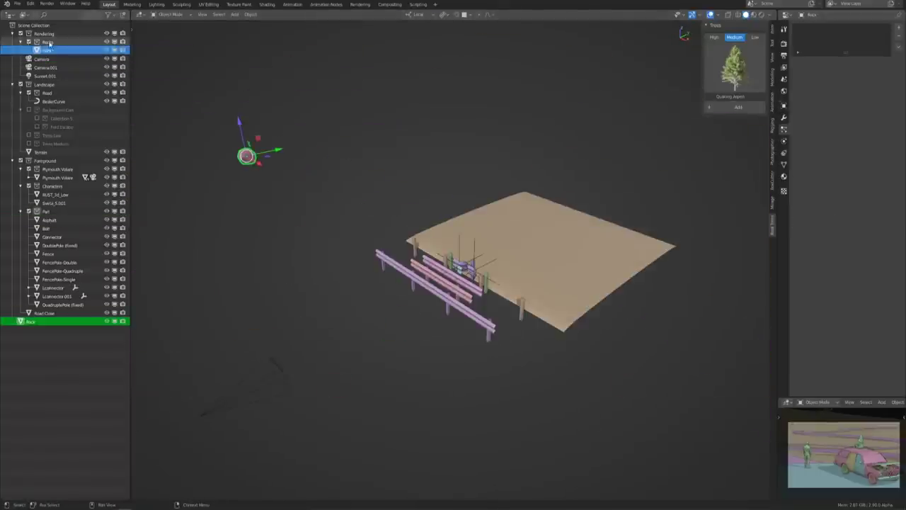
pyautogui.moveTo(60, 87); pyautogui.dragTo(60, 86)
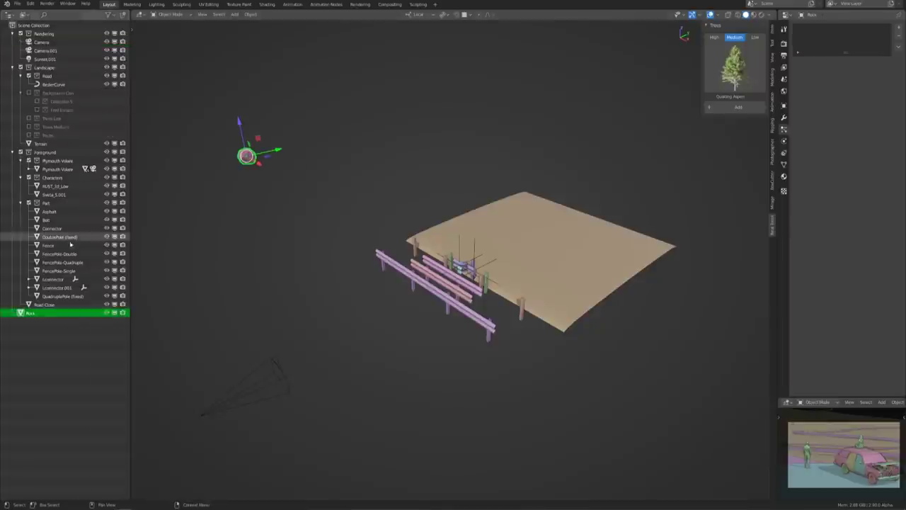
# Snap all guardrail parts from Asphalt onward to one spot, using Global orientation
pyautogui.click(49, 211)
pyautogui.press('KP_Decimal')
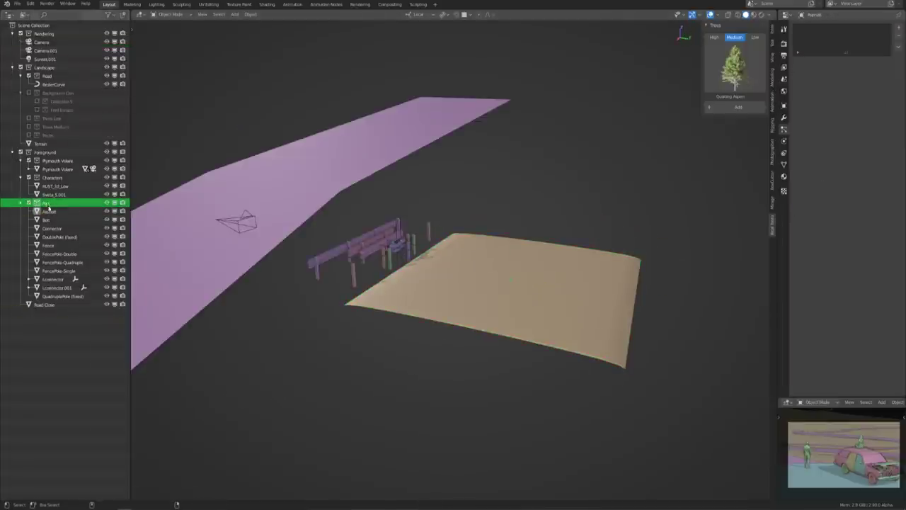
pyautogui.click(63, 296)
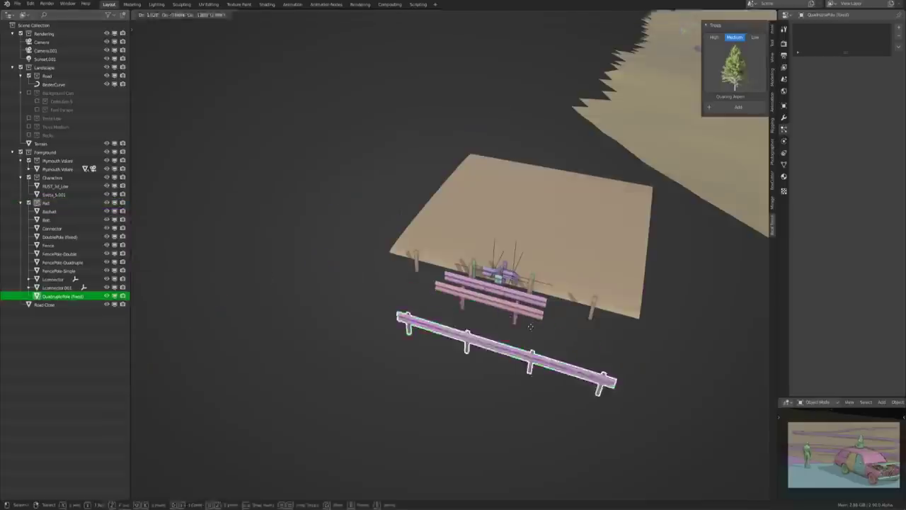
pyautogui.keyDown('shift'); pyautogui.click(49, 211); pyautogui.keyUp('shift')
pyautogui.hotkey('shift', 's')
pyautogui.click(497, 267)
pyautogui.click(418, 15)
pyautogui.click(394, 45)
# Position the QuadruplePole and DoublePole pieces beside the plane and car
pyautogui.click(395, 346)
pyautogui.moveTo(395, 346)
pyautogui.mouseDown(button='middle')
pyautogui.moveTo(484, 309)
pyautogui.moveTo(530, 259)
pyautogui.mouseUp(button='middle')
pyautogui.click(590, 295)
pyautogui.click(417, 14)
pyautogui.click(404, 45)
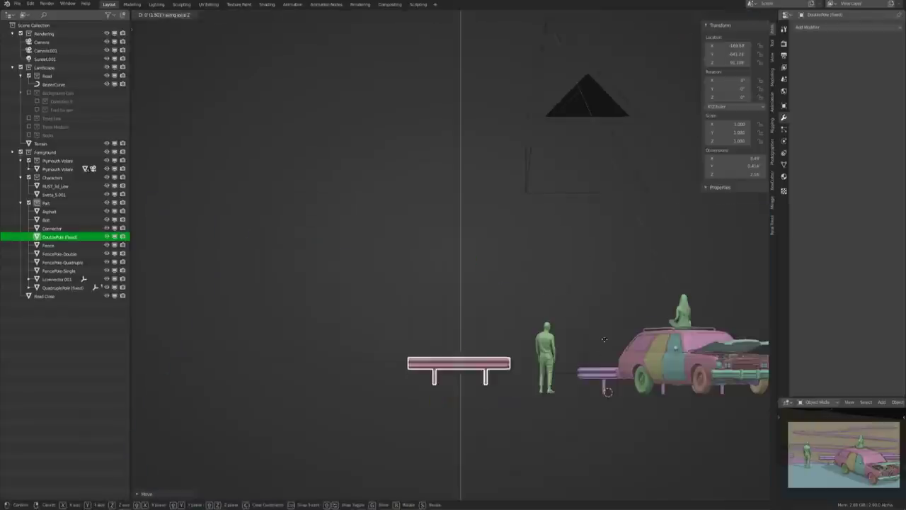
pyautogui.click(604, 340)
pyautogui.moveTo(604, 340); pyautogui.dragTo(504, 345, button='middle')
# Rotate Lconnector.001 from top view into line with the rail
pyautogui.click(376, 350)
pyautogui.press('KP_7')
pyautogui.press('KP_Decimal')
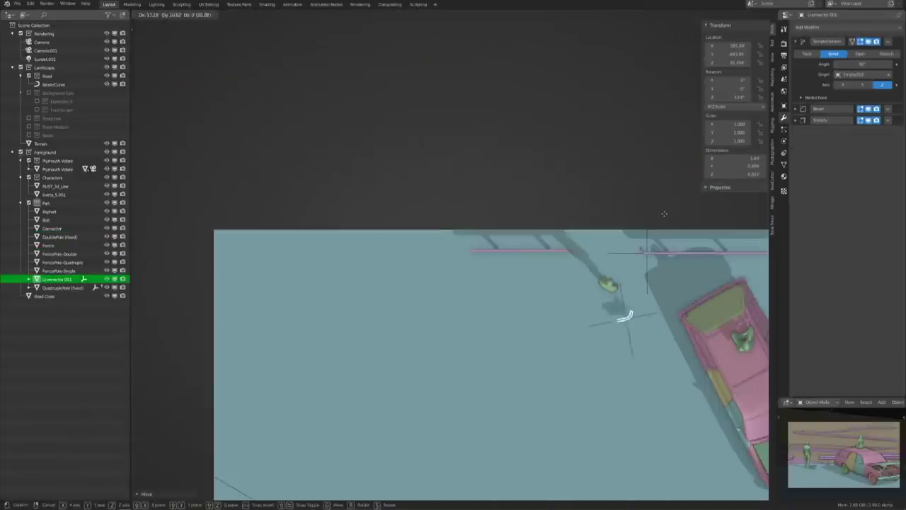
pyautogui.press('r')
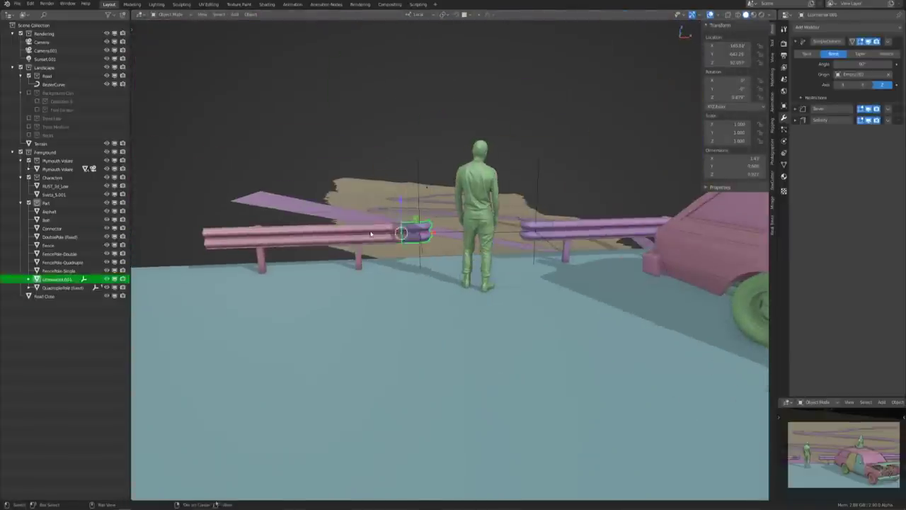
pyautogui.click(323, 242)
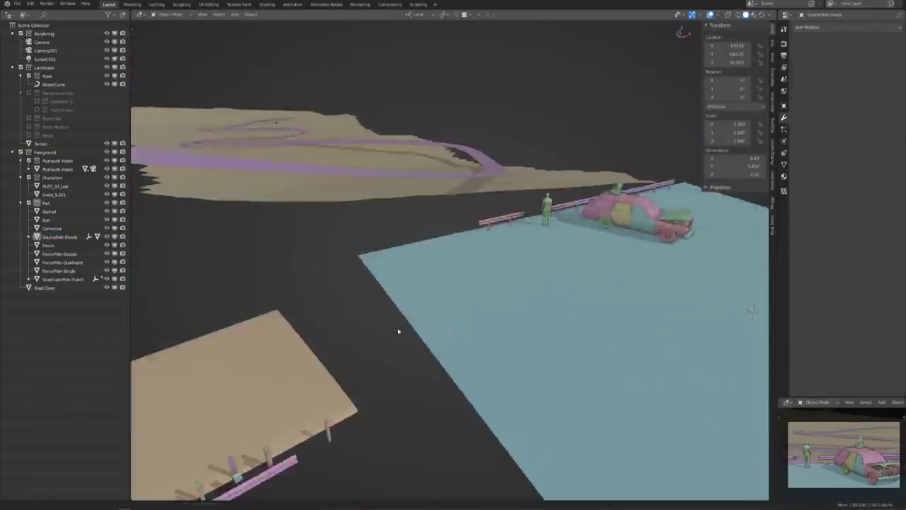
# Reset the ground plane's rotation with Alt+R and move it up along Z
pyautogui.press('Return')
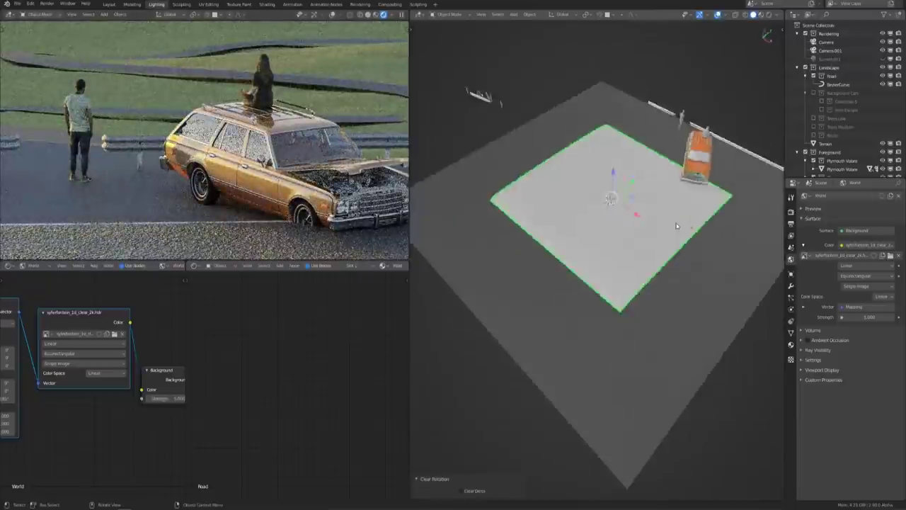
pyautogui.moveTo(722, 240)
pyautogui.mouseDown(button='middle')
pyautogui.moveTo(634, 268)
pyautogui.moveTo(623, 234)
pyautogui.mouseUp(button='middle')
pyautogui.hotkey('alt', 'r')
pyautogui.press('g')
pyautogui.press('z')
pyautogui.click(622, 232)
# Shift the ground plane sideways along Y from top view
pyautogui.press('KP_7')
pyautogui.press('g')
pyautogui.press('y')
pyautogui.click(552, 252)
pyautogui.moveTo(552, 253); pyautogui.dragTo(526, 292, button='middle')
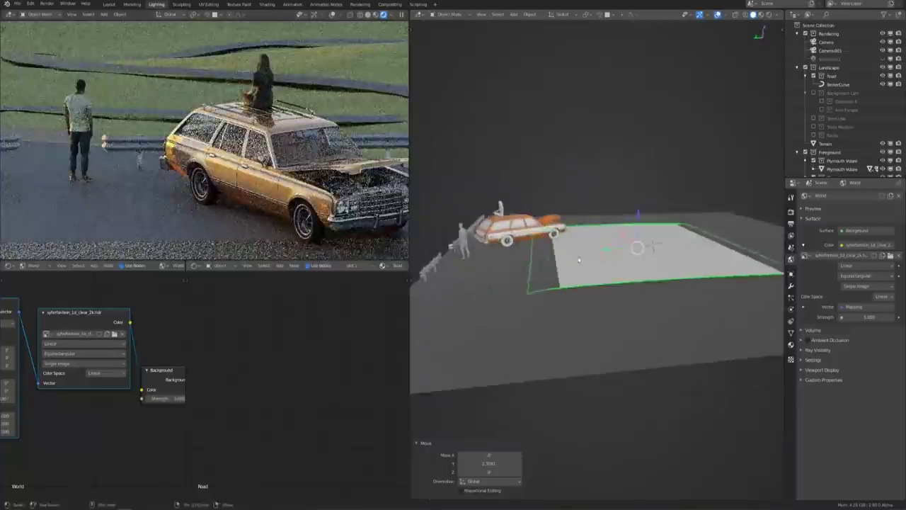
pyautogui.moveTo(664, 294); pyautogui.dragTo(623, 269, button='middle')
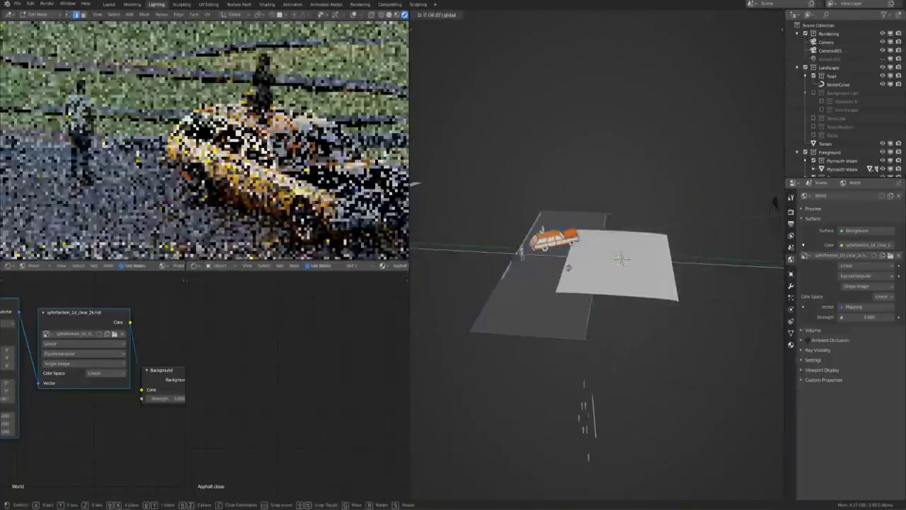
# Raise the plane's geometry in Edit Mode, then return to Object Mode
pyautogui.press('Tab')
pyautogui.press('g')
pyautogui.press('y')
pyautogui.click(582, 243)
pyautogui.scroll(-3, 582, 243)
pyautogui.press('KP_3')
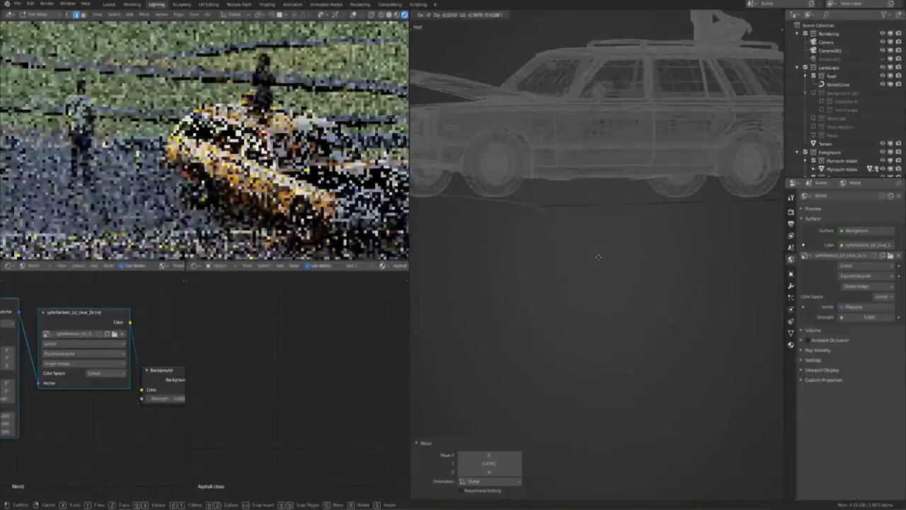
pyautogui.press('g')
pyautogui.click(604, 240)
pyautogui.press('Tab')
pyautogui.scroll(-5, 604, 241)
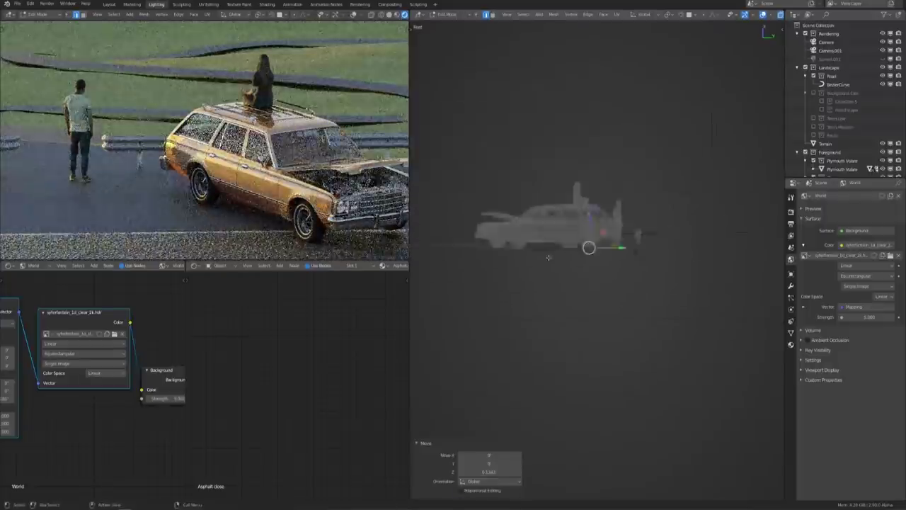
pyautogui.moveTo(637, 255); pyautogui.dragTo(665, 290, button='middle')
pyautogui.scroll(3, 672, 300)
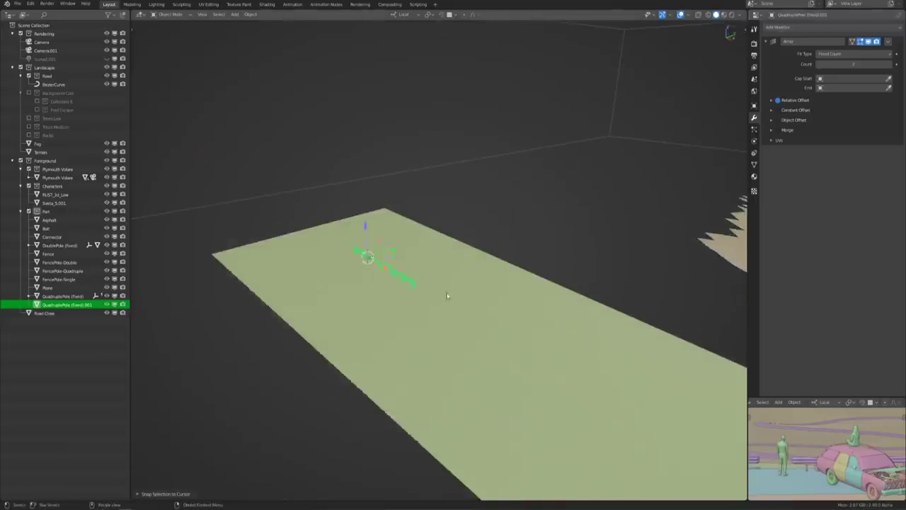
# Move and rotate the guardrail copy in side view to line it up along the road
pyautogui.scroll(-5, 416, 280)
pyautogui.press('KP_1')
pyautogui.press('g')
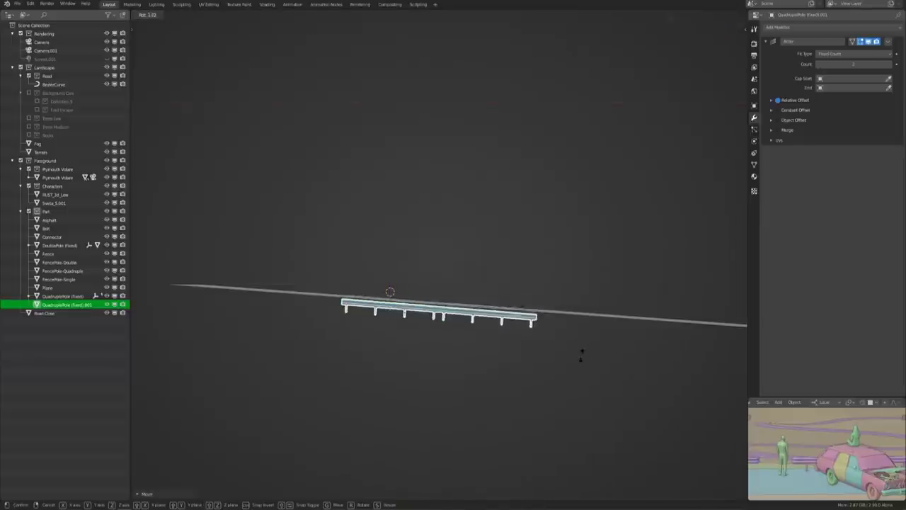
pyautogui.press('r')
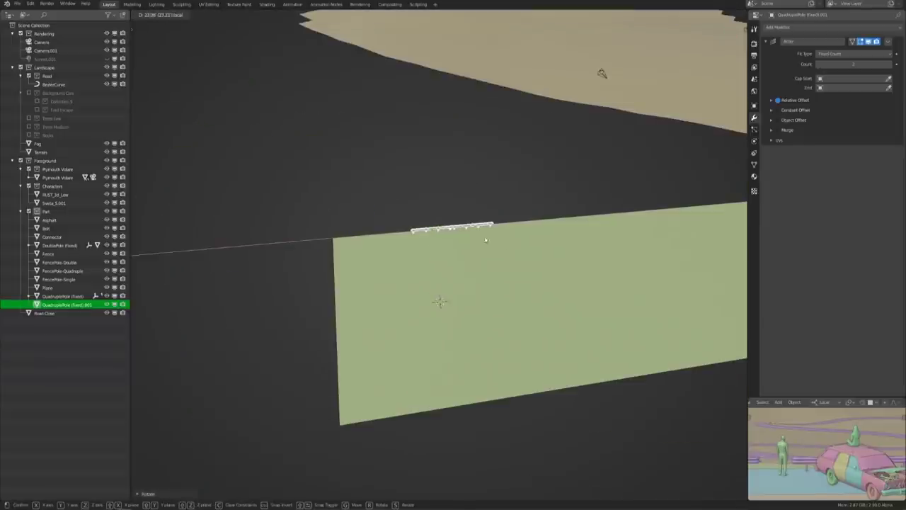
pyautogui.click(486, 240)
pyautogui.press('g')
pyautogui.click(538, 241)
# Check the barricade from the camera and set the road curve's Resolution Preview U to 25
pyautogui.press('KP_0')
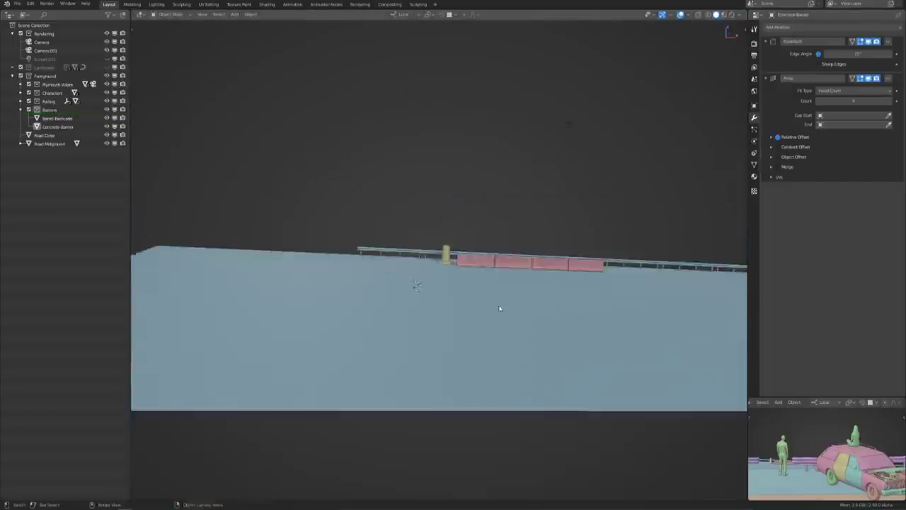
pyautogui.hotkey('shift', 's')
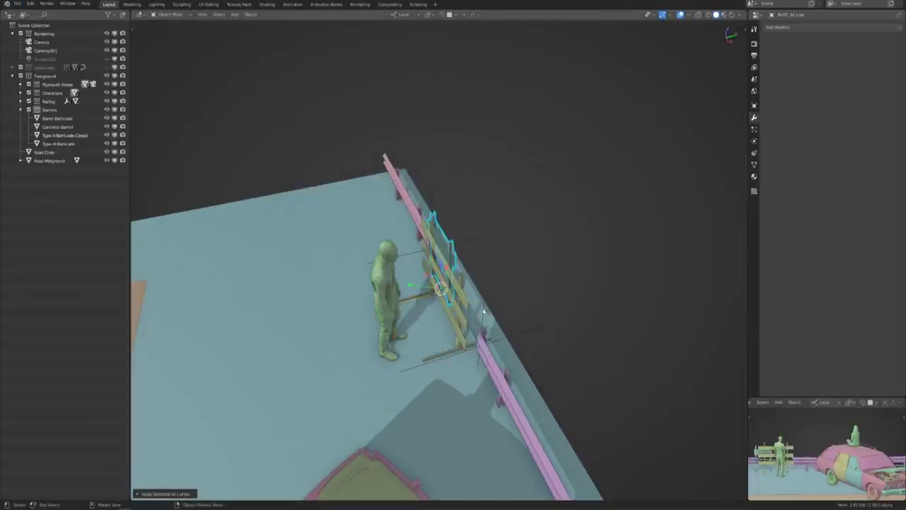
pyautogui.moveTo(483, 311); pyautogui.dragTo(517, 297, button='middle')
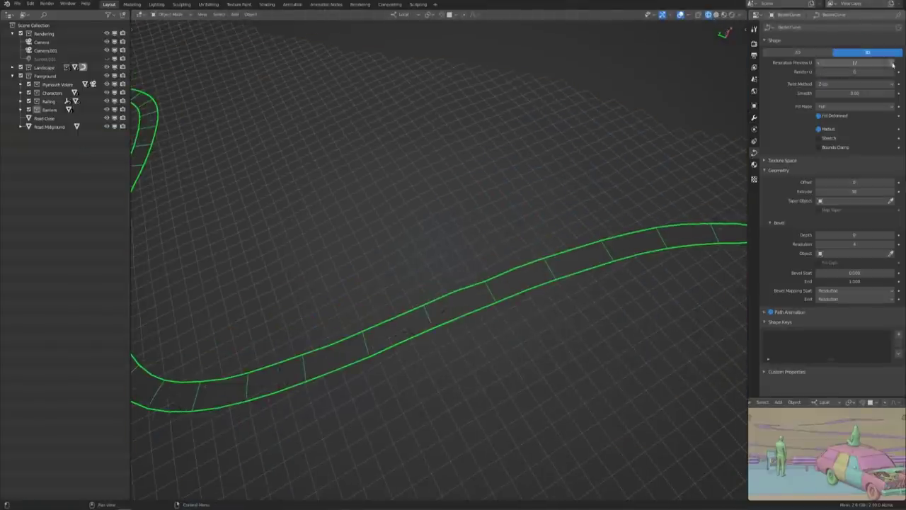
pyautogui.click(855, 64)
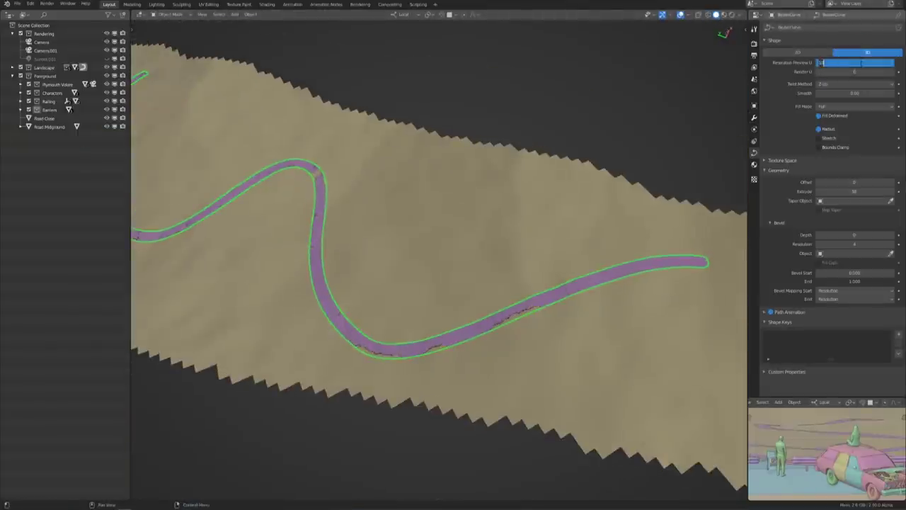
pyautogui.write('25')
pyautogui.press('Return')
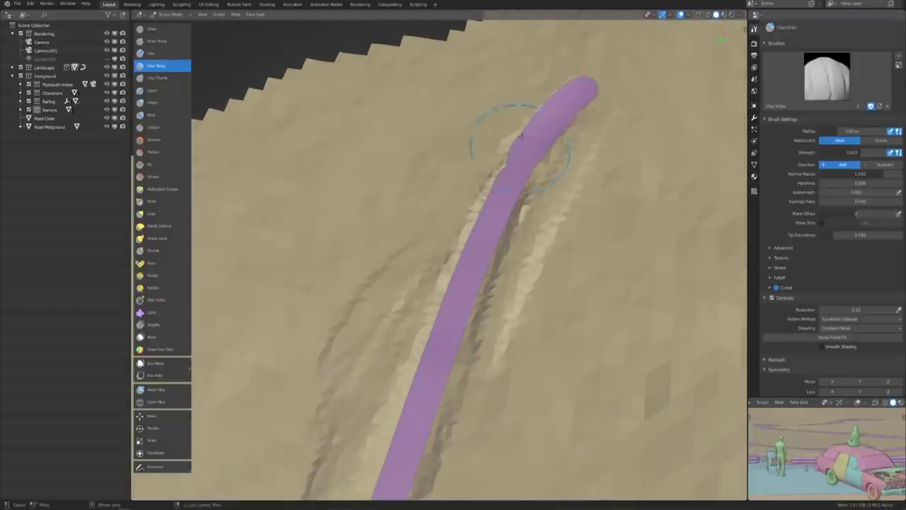
pyautogui.moveTo(520, 134); pyautogui.dragTo(282, 403, button='middle')
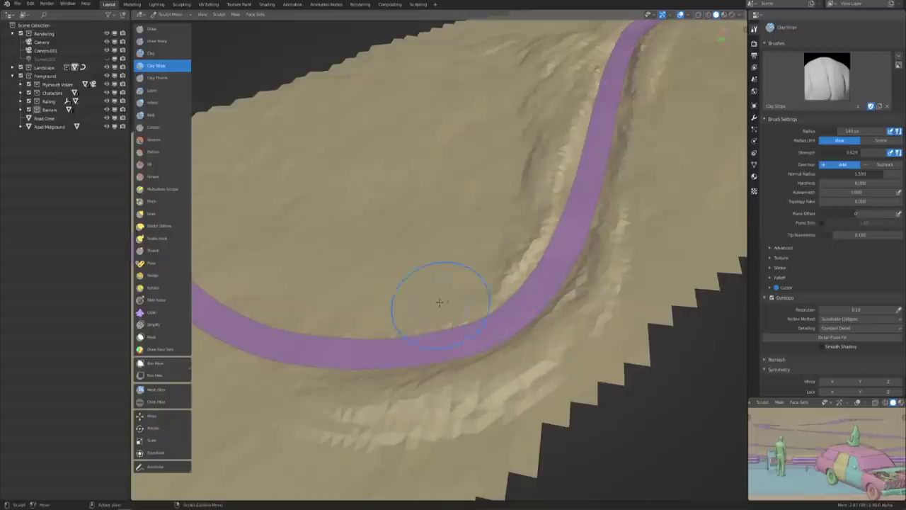
# Orbit along the winding road, then sculpt a raised bank beside it in Sculpt Mode
pyautogui.moveTo(438, 303)
pyautogui.mouseDown(button='middle')
pyautogui.moveTo(247, 422)
pyautogui.moveTo(378, 268)
pyautogui.mouseUp(button='middle')
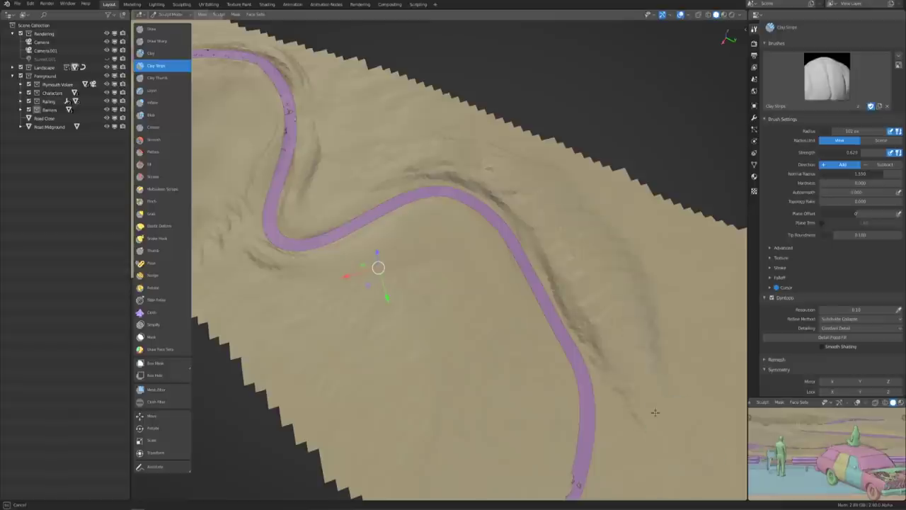
pyautogui.moveTo(378, 268)
pyautogui.mouseDown(button='middle')
pyautogui.moveTo(633, 399)
pyautogui.moveTo(647, 255)
pyautogui.moveTo(593, 106)
pyautogui.mouseUp(button='middle')
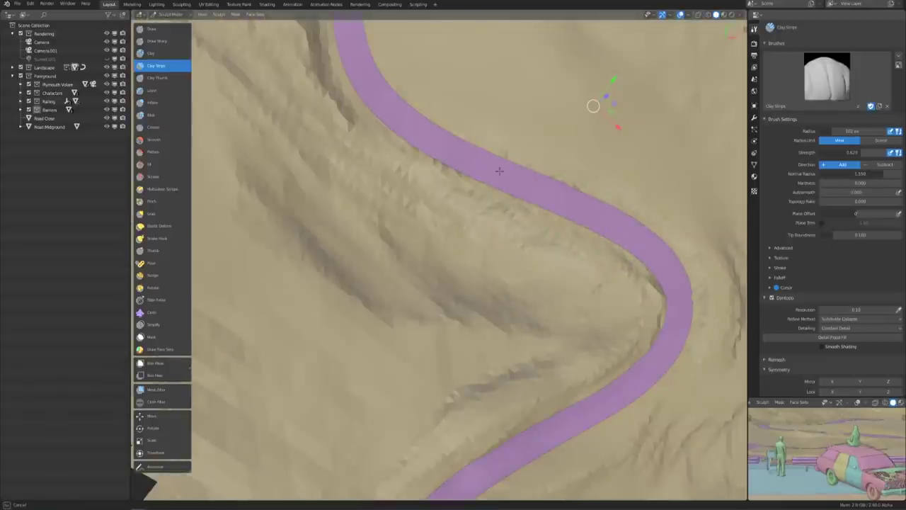
pyautogui.moveTo(527, 228)
pyautogui.mouseDown(button='middle')
pyautogui.moveTo(536, 375)
pyautogui.moveTo(470, 304)
pyautogui.moveTo(525, 271)
pyautogui.moveTo(558, 318)
pyautogui.moveTo(522, 320)
pyautogui.mouseUp(button='middle')
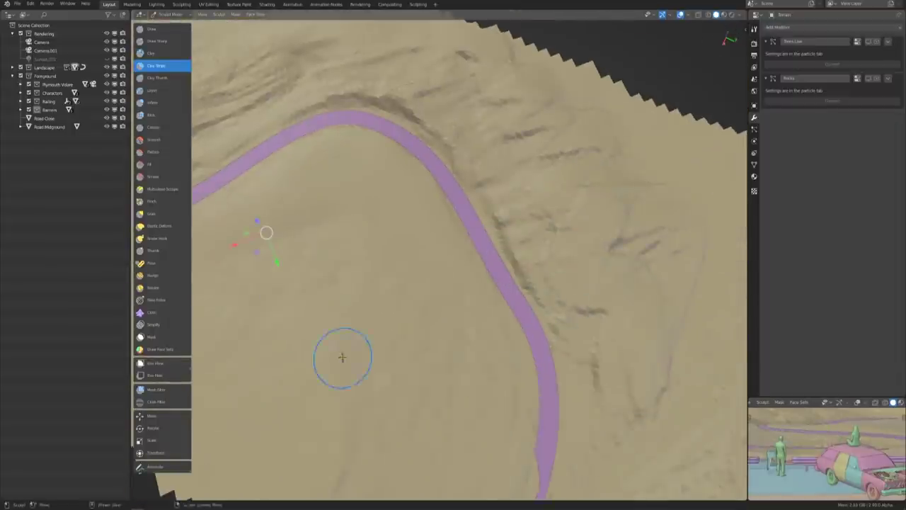
pyautogui.moveTo(345, 357); pyautogui.dragTo(457, 394, button='middle')
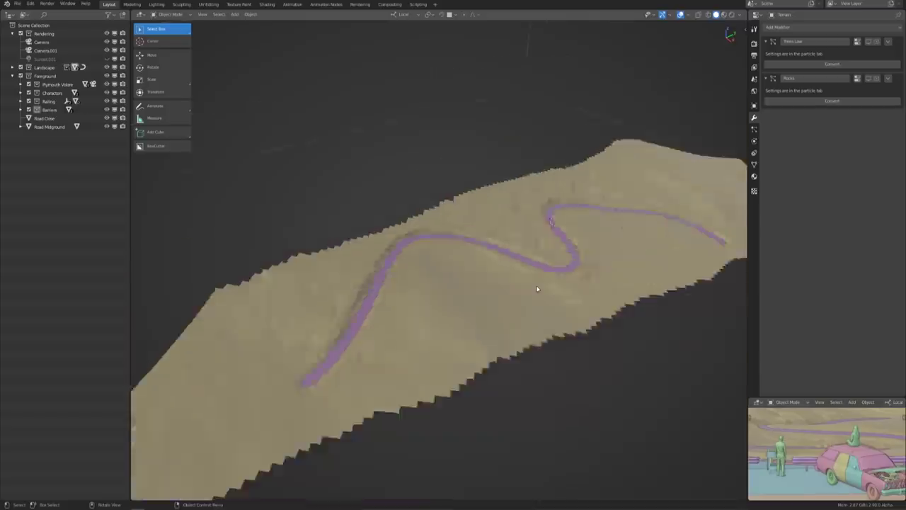
pyautogui.moveTo(537, 289)
pyautogui.mouseDown(button='middle')
pyautogui.moveTo(566, 260)
pyautogui.moveTo(465, 297)
pyautogui.mouseUp(button='middle')
pyautogui.hotkey('ctrl', 'Tab')
pyautogui.click(465, 344)
pyautogui.moveTo(560, 319); pyautogui.dragTo(453, 283, button='middle')
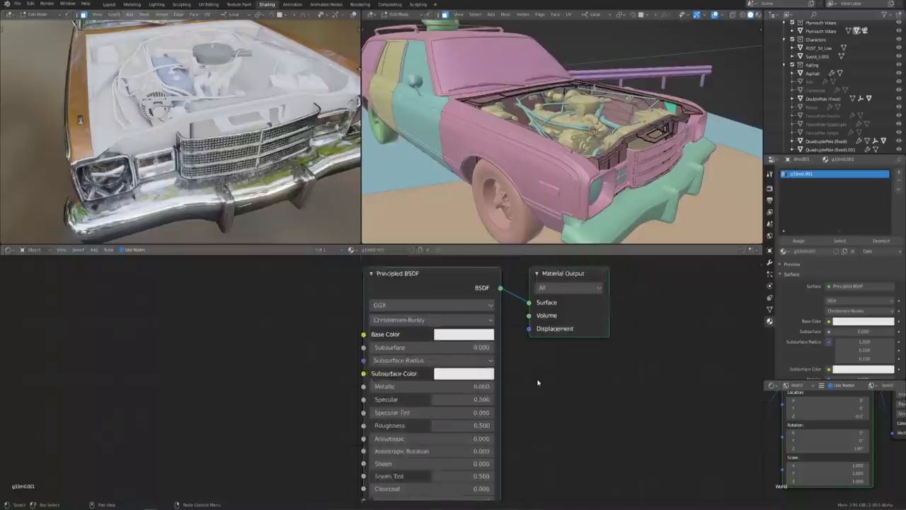
# Give the hood material a dark red base colour and metallic about 0.6
pyautogui.click(477, 326)
pyautogui.moveTo(559, 131); pyautogui.dragTo(558, 190)
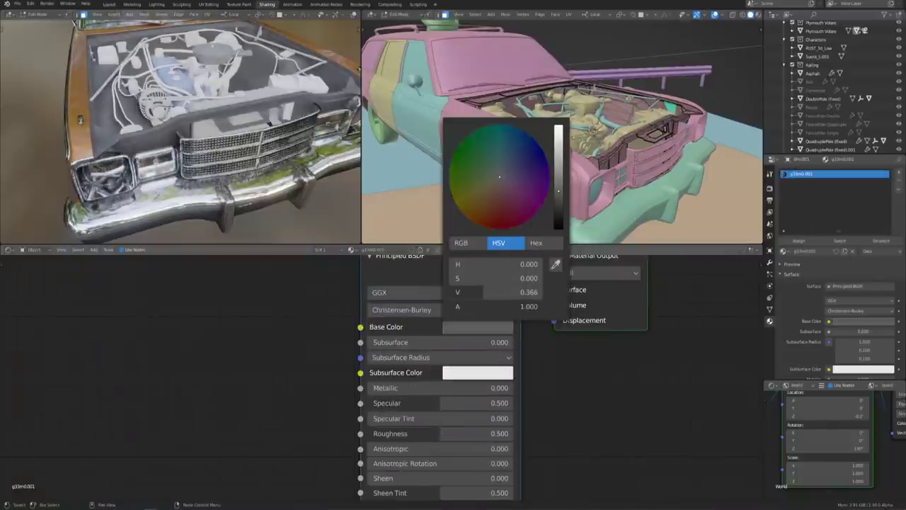
pyautogui.click(493, 210)
pyautogui.moveTo(425, 388); pyautogui.dragTo(450, 388)
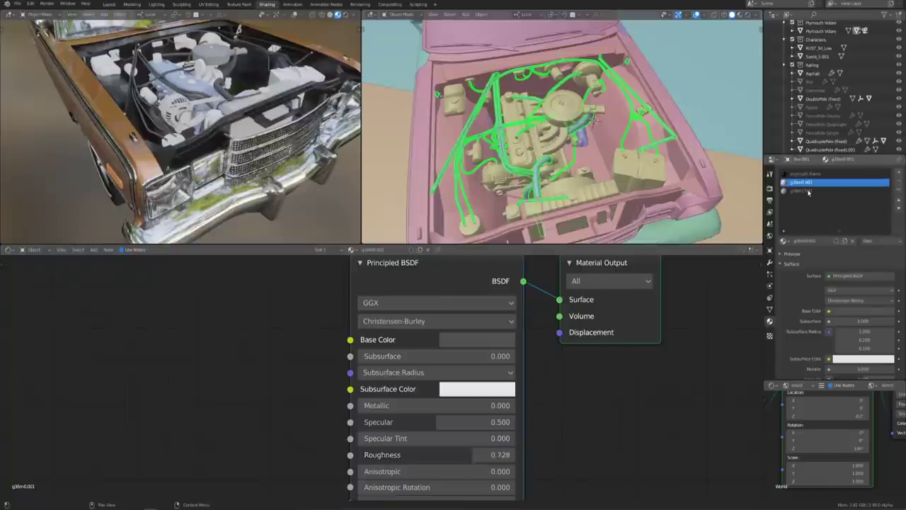
# Adjust base colour and metallic of engine materials g36m2.001, g34m11.001, g34m21.001 and g34m18.001
pyautogui.click(809, 191)
pyautogui.click(477, 339)
pyautogui.moveTo(563, 142); pyautogui.dragTo(562, 185)
pyautogui.doubleClick(501, 405)
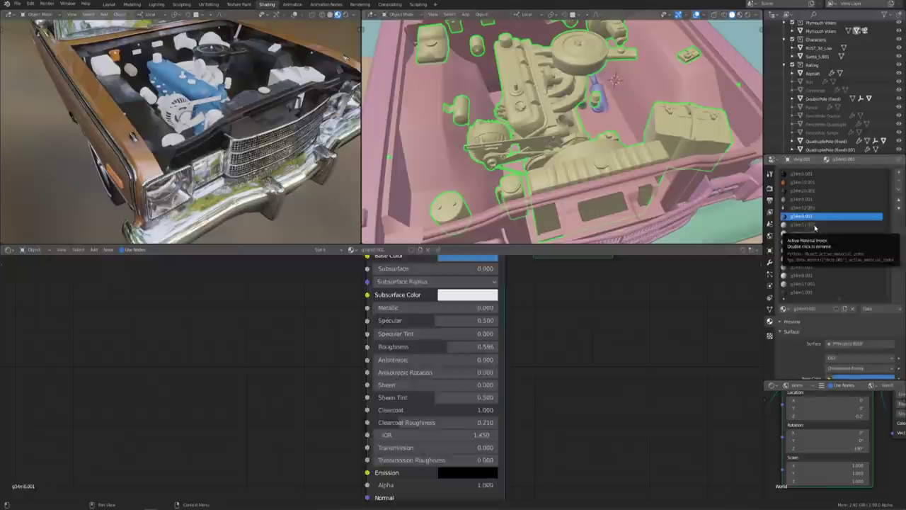
pyautogui.click(815, 225)
pyautogui.click(475, 312)
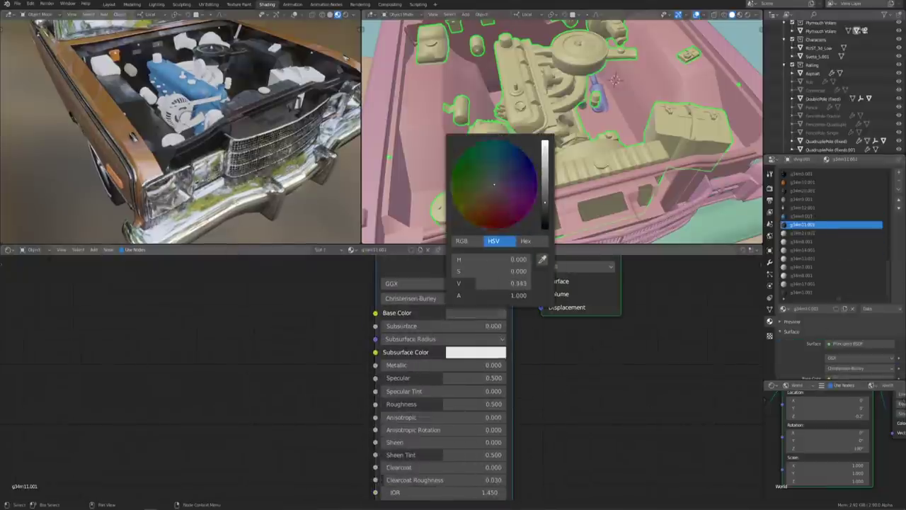
pyautogui.click(814, 233)
pyautogui.click(474, 312)
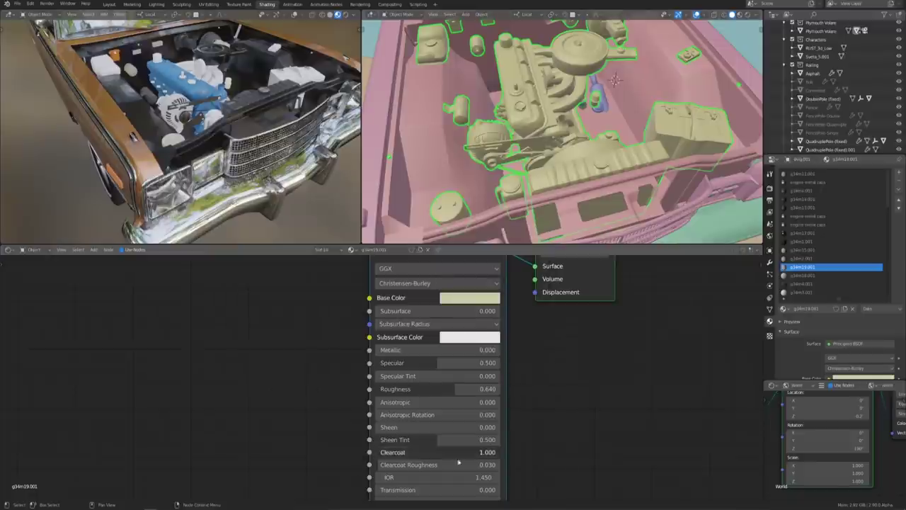
pyautogui.click(807, 276)
pyautogui.click(470, 297)
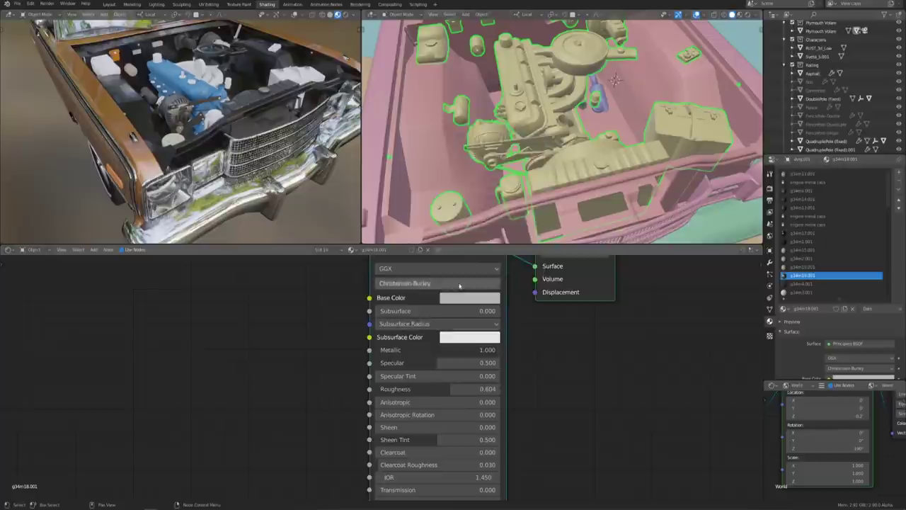
pyautogui.click(463, 298)
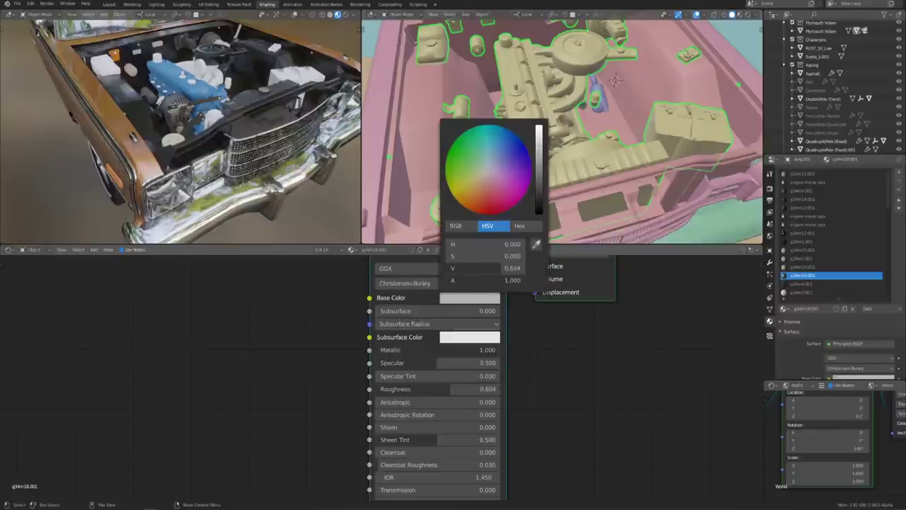
# Tweak the car frame material's roughness and play the hood-closing animation
pyautogui.click(438, 147)
pyautogui.click(467, 389)
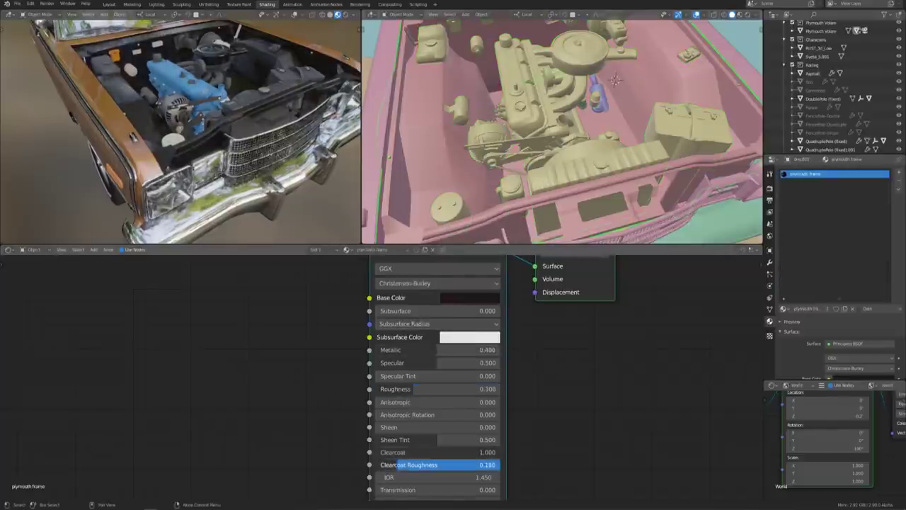
pyautogui.press('space')
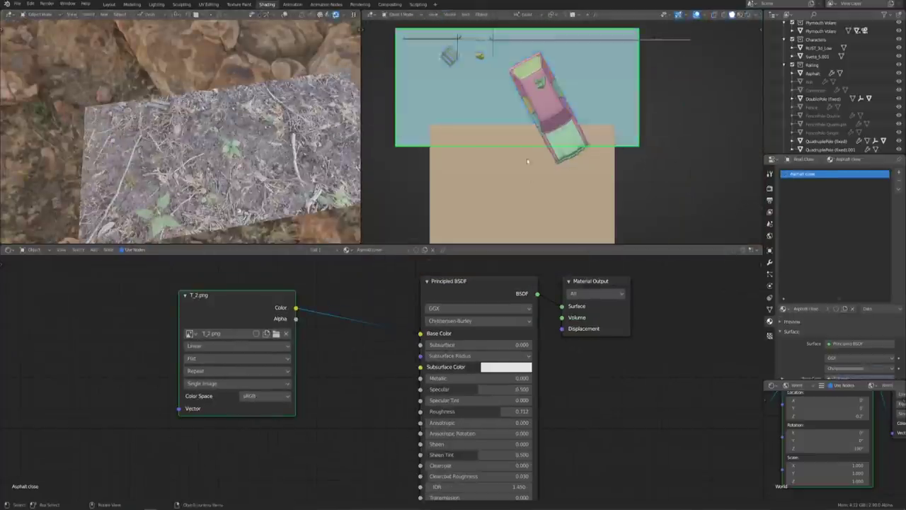
# Add mapping nodes to the asphalt image texture at scale 10 and duplicate the texture nodes
pyautogui.hotkey('ctrl', 't')
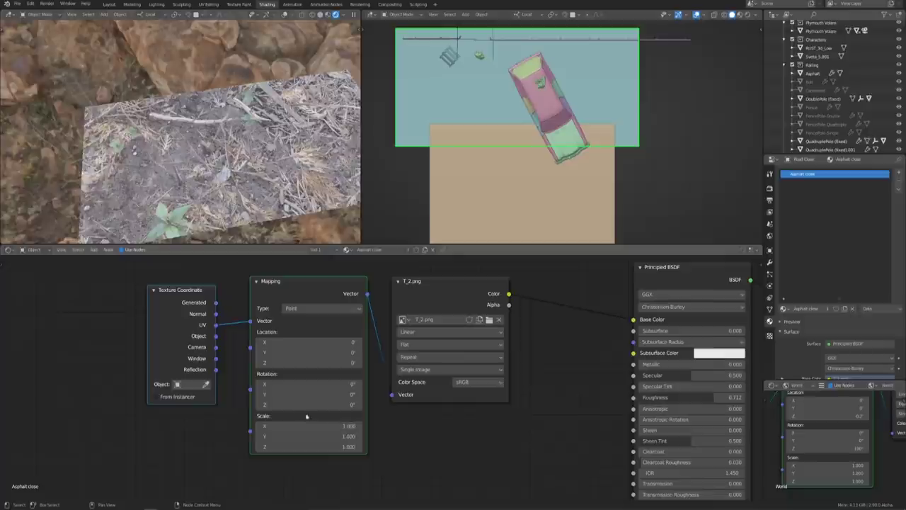
pyautogui.press('Return')
pyautogui.moveTo(314, 425); pyautogui.dragTo(314, 446)
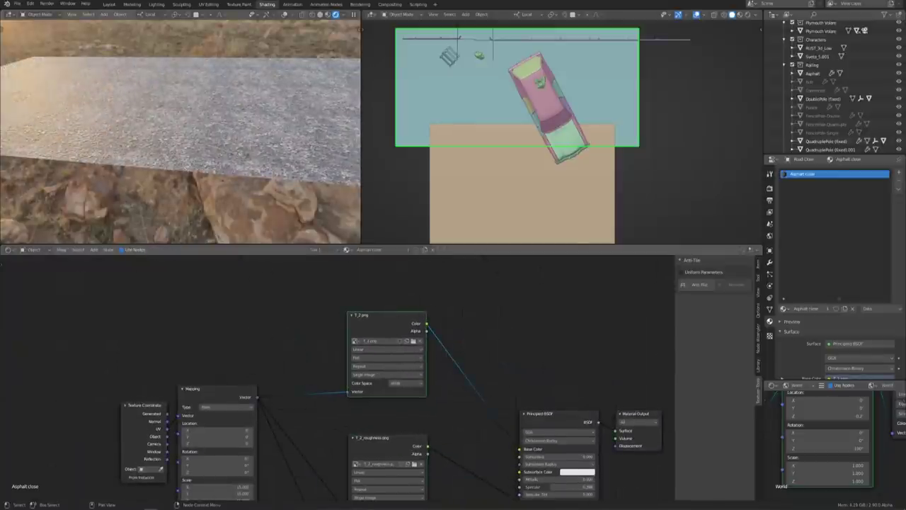
pyautogui.hotkey('shift', 'd')
pyautogui.hotkey('shift', 'a')
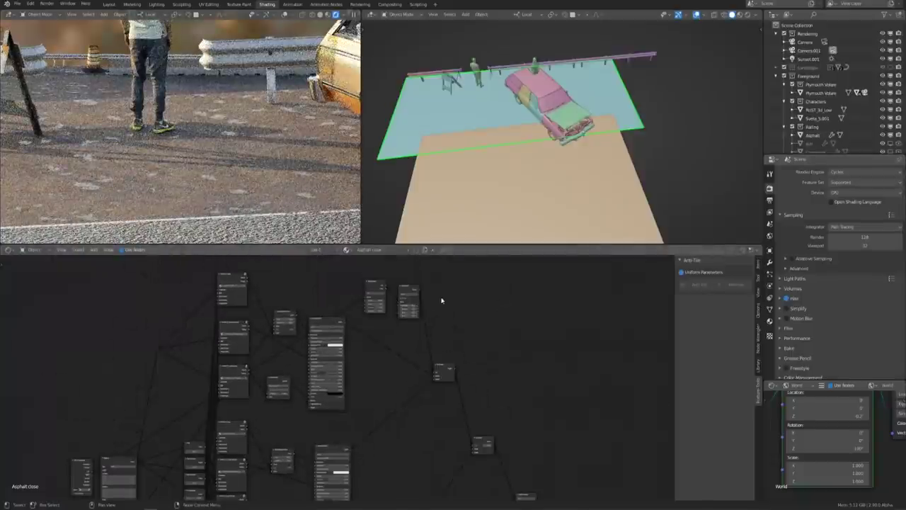
pyautogui.moveTo(466, 292); pyautogui.dragTo(375, 315)
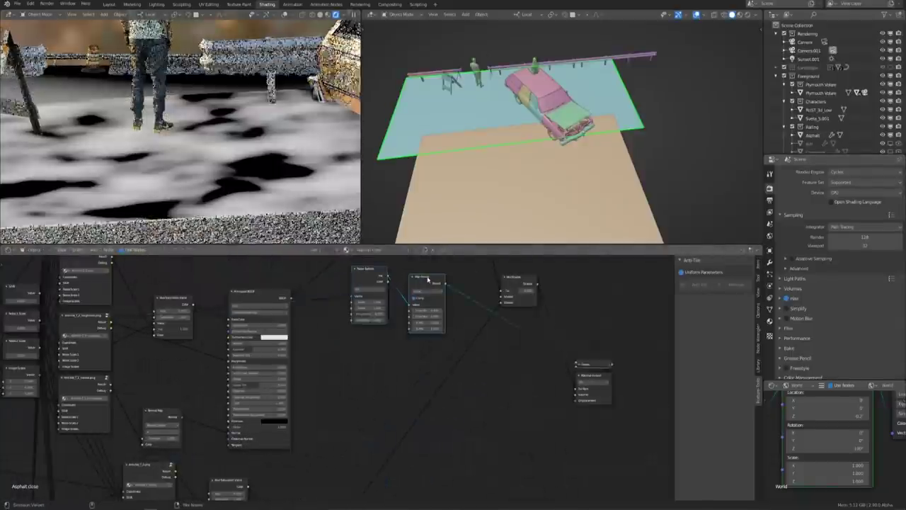
# Set the asphalt noise texture's Scale to 10 and Distortion to 0.5
pyautogui.click(425, 340)
pyautogui.write('10')
pyautogui.press('Return')
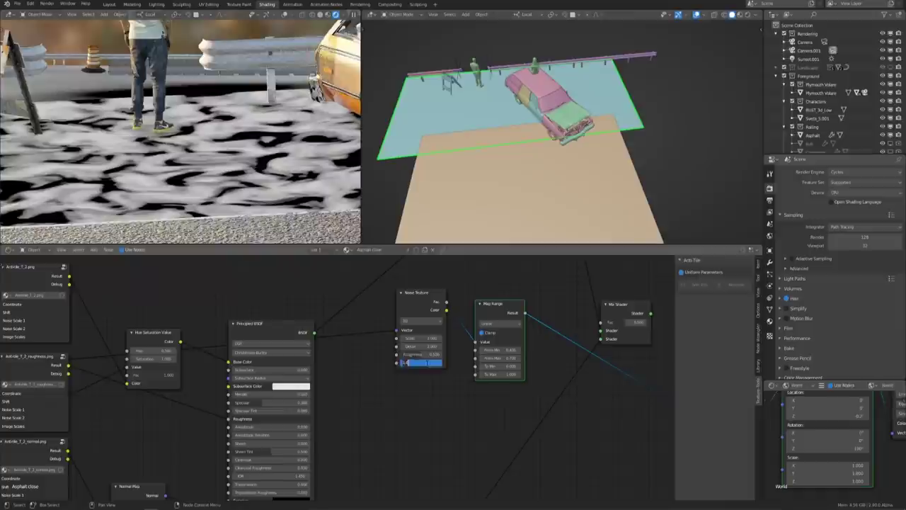
pyautogui.write('0.5')
pyautogui.press('Return')
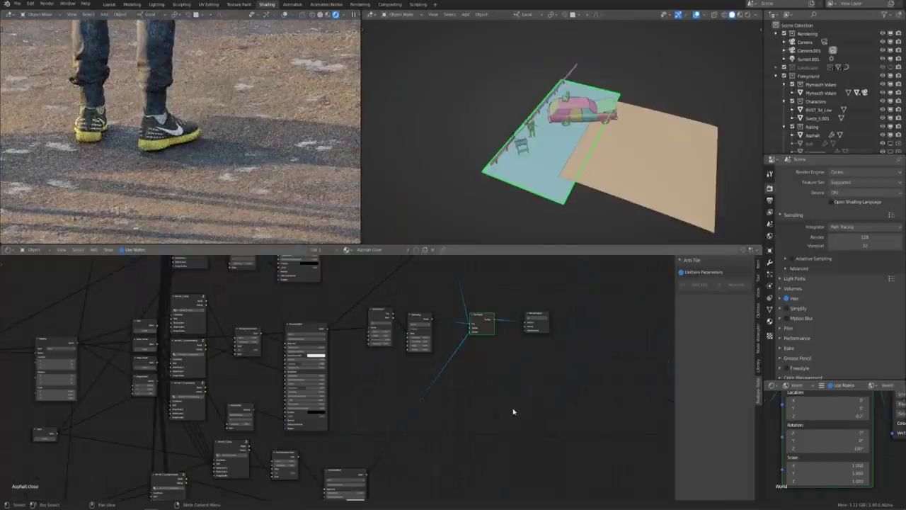
# Lower the standing man along Z onto the ground and set terrain texture scale to 0.2
pyautogui.click(530, 126)
pyautogui.scroll(6, 538, 127)
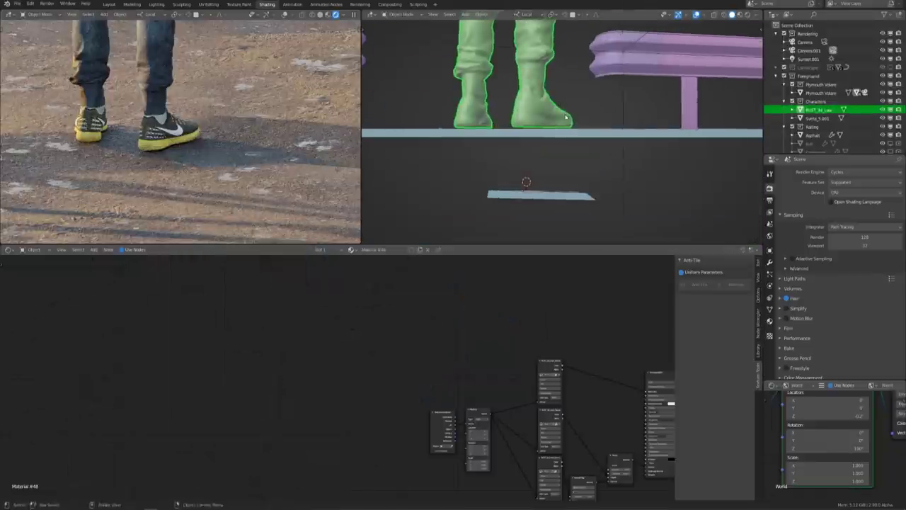
pyautogui.press('g')
pyautogui.press('z')
pyautogui.click(565, 119)
pyautogui.moveTo(565, 121); pyautogui.dragTo(564, 163, button='middle')
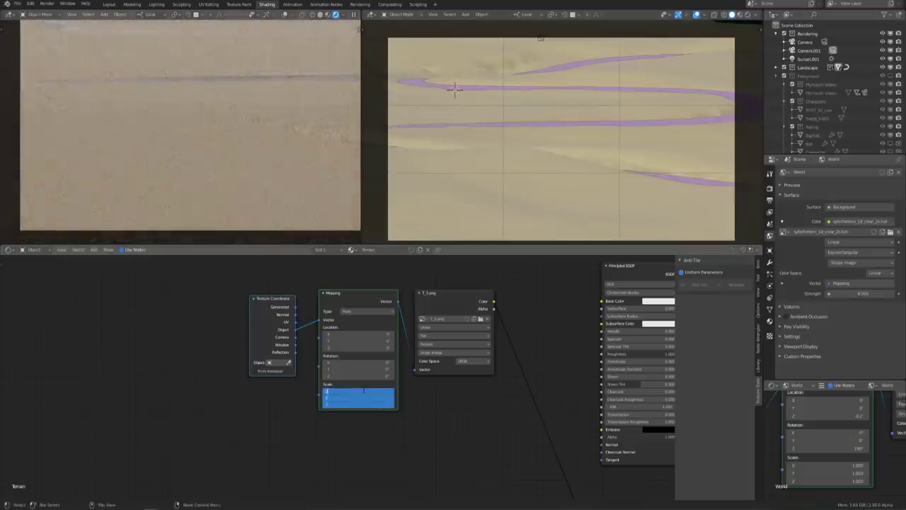
pyautogui.press('Return')
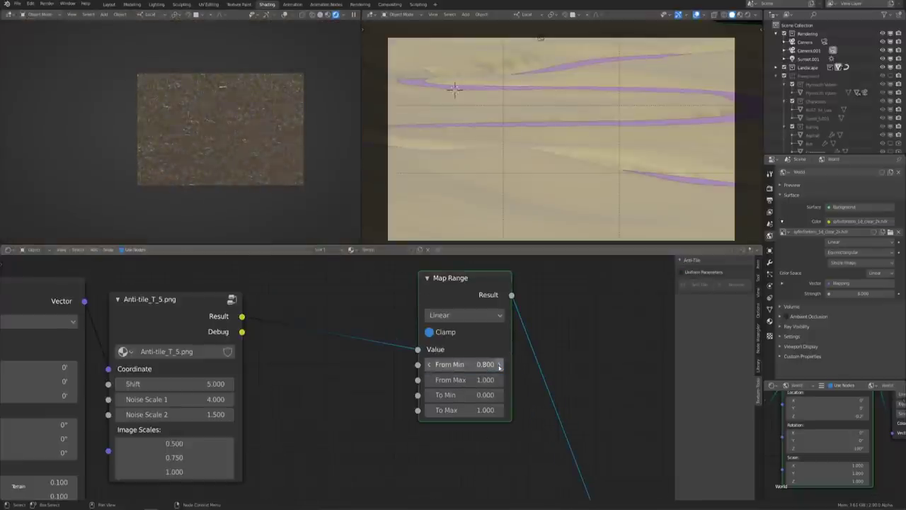
# Raise the terrain mask's From Min to 0.8 and change an image texture node's setting
pyautogui.click(499, 364)
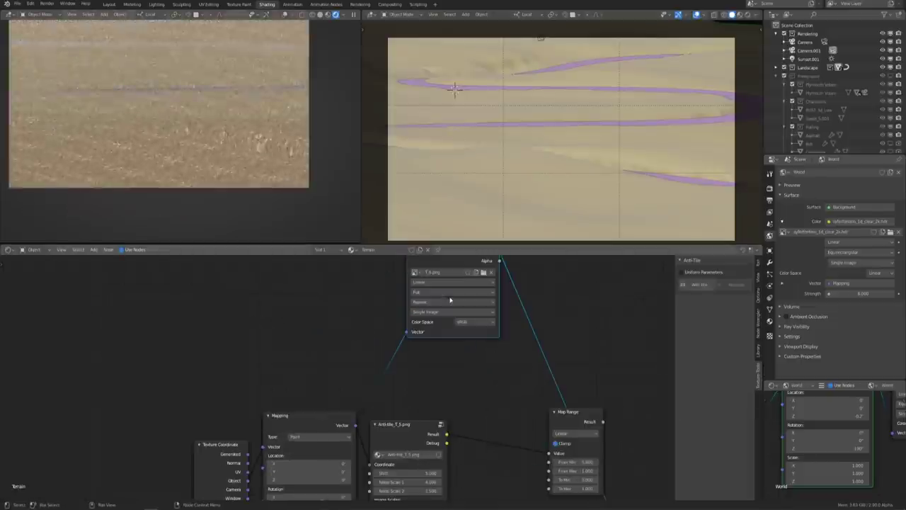
pyautogui.click(449, 277)
pyautogui.click(449, 304)
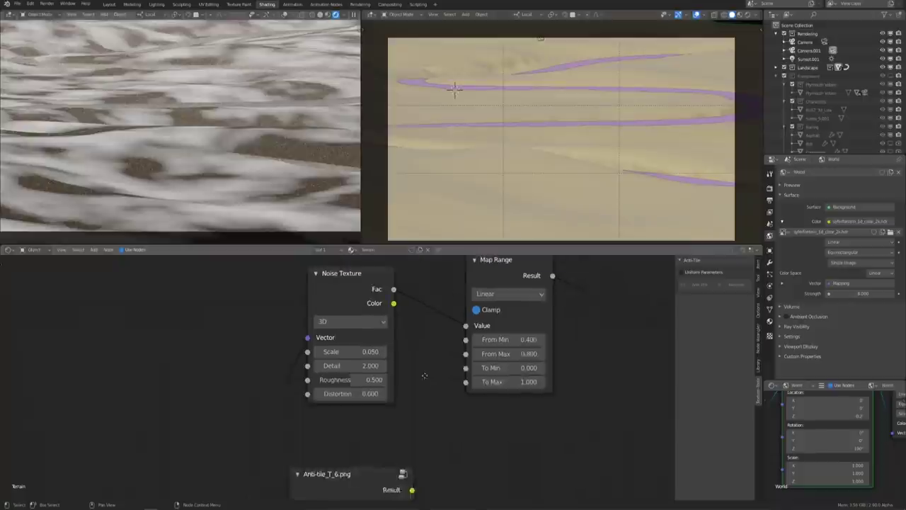
# Show the terrain's modifier properties and bring up the Add Modifier list
pyautogui.scroll(-2, 346, 400)
pyautogui.scroll(-3, 343, 411)
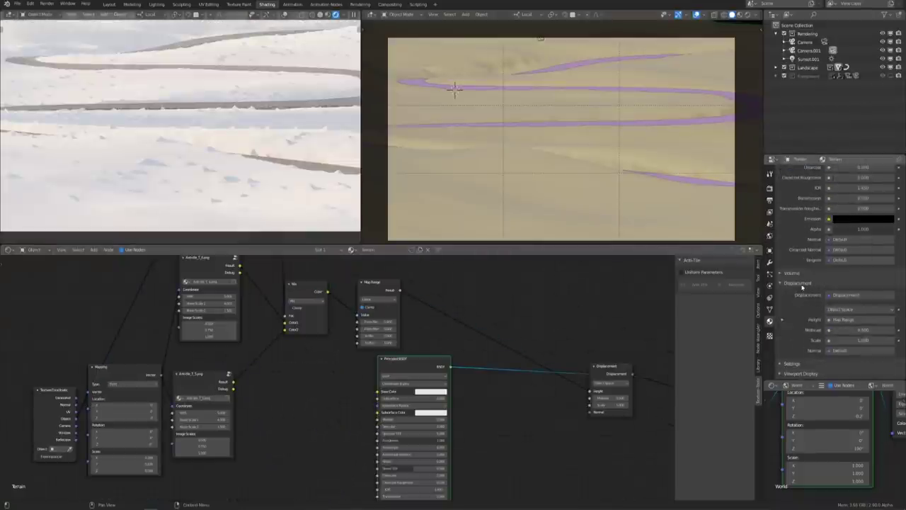
pyautogui.scroll(-2, 802, 309)
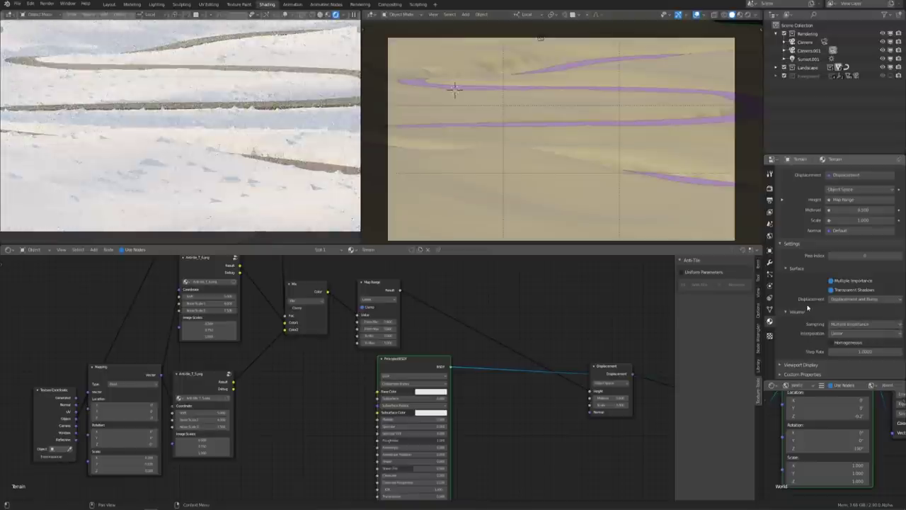
pyautogui.click(769, 262)
pyautogui.click(839, 171)
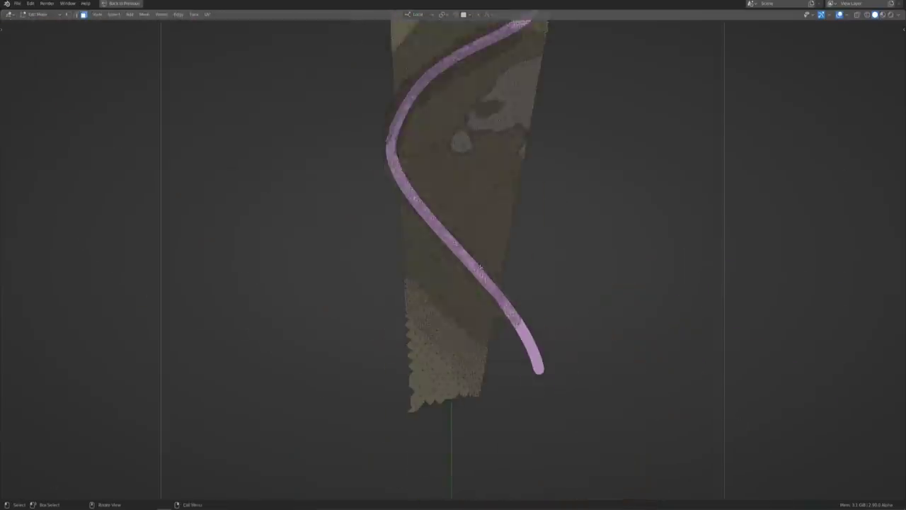
# Select the terrain strip's lower faces and separate them into a new Terrain.001 object
pyautogui.click(902, 29)
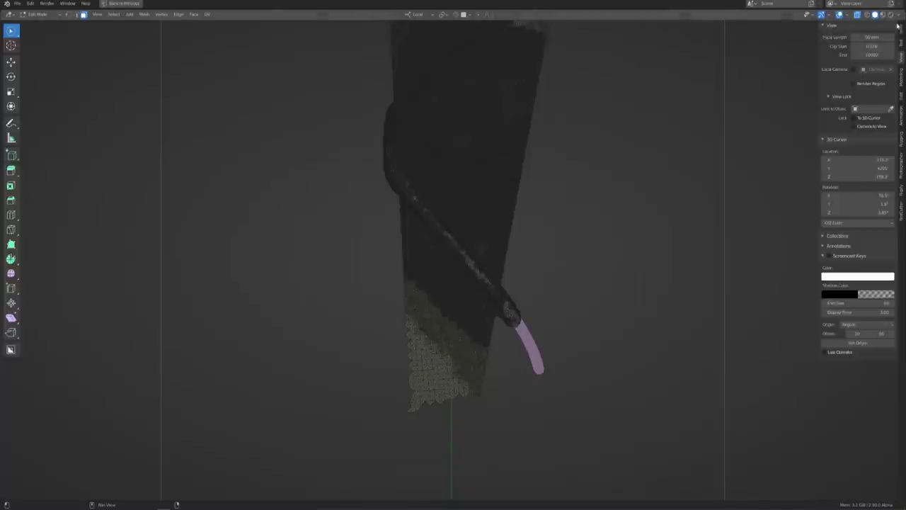
pyautogui.moveTo(508, 372); pyautogui.dragTo(538, 350)
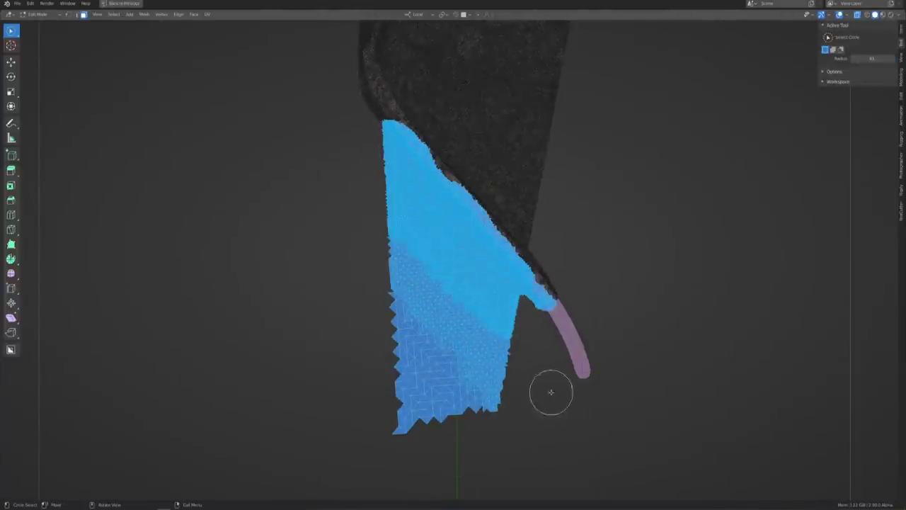
pyautogui.click(666, 308)
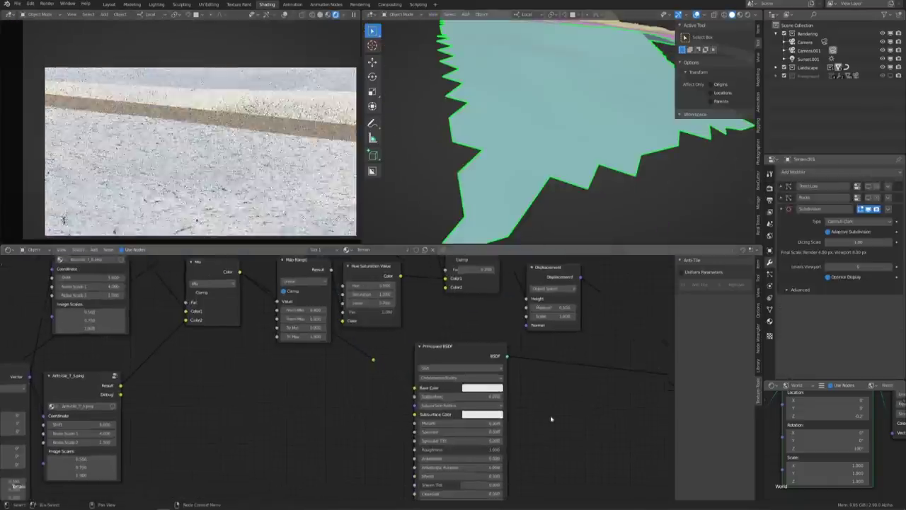
# Add a Mix Shader node to the terrain material's node tree
pyautogui.moveTo(529, 434); pyautogui.dragTo(509, 482, button='middle')
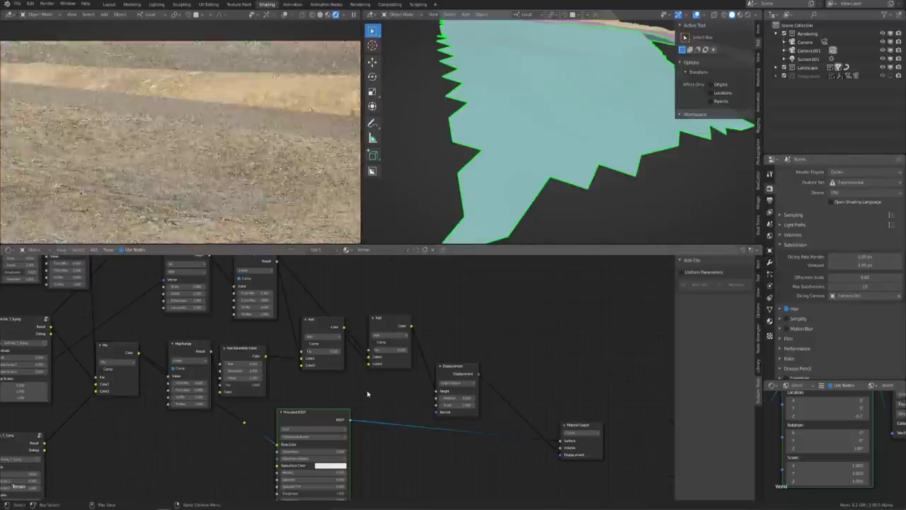
pyautogui.scroll(3, 367, 394)
pyautogui.scroll(-2, 368, 394)
pyautogui.moveTo(367, 394); pyautogui.dragTo(490, 367, button='middle')
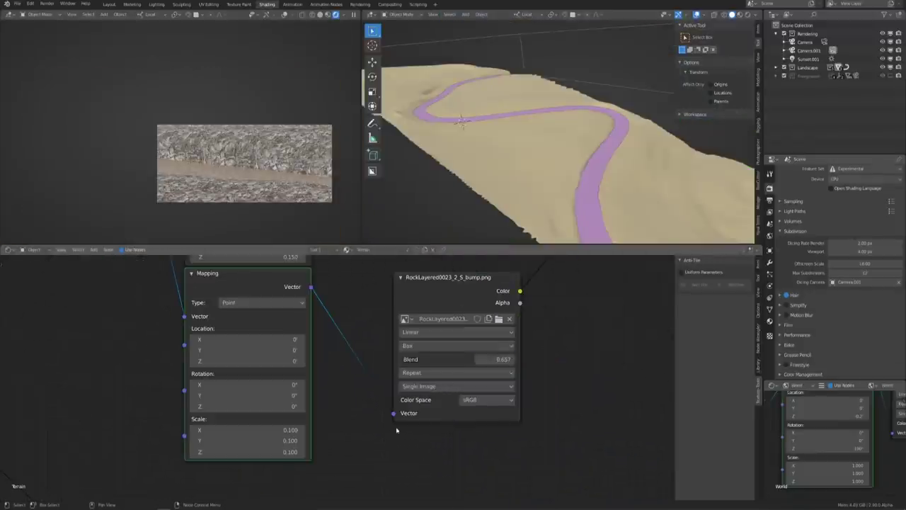
pyautogui.scroll(-3, 397, 430)
pyautogui.moveTo(471, 401); pyautogui.dragTo(491, 391, button='middle')
pyautogui.scroll(1, 461, 271)
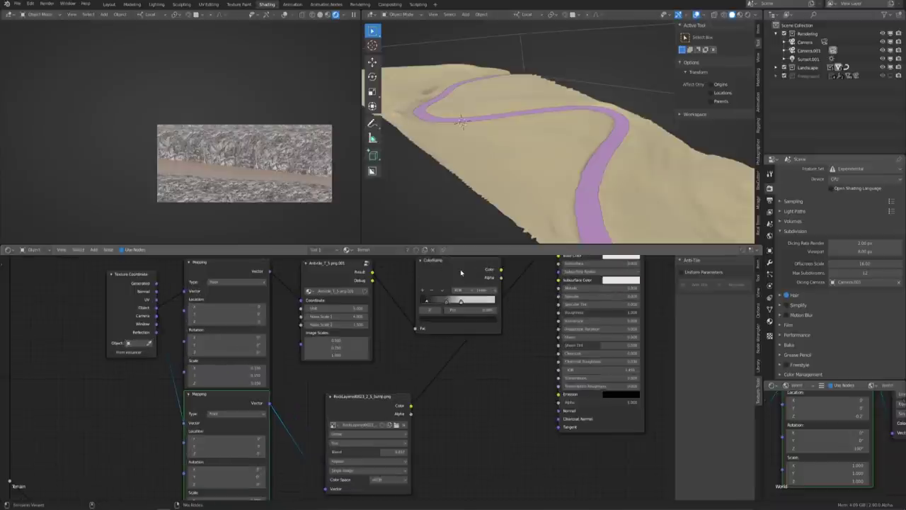
pyautogui.scroll(-3, 486, 289)
pyautogui.hotkey('shift', 'a')
pyautogui.click(467, 357)
# Add a Map Range mask with From Max 0.1, From Min -1 and Clamp off
pyautogui.moveTo(431, 330)
pyautogui.mouseDown(button='middle')
pyautogui.moveTo(223, 386)
pyautogui.moveTo(297, 372)
pyautogui.mouseUp(button='middle')
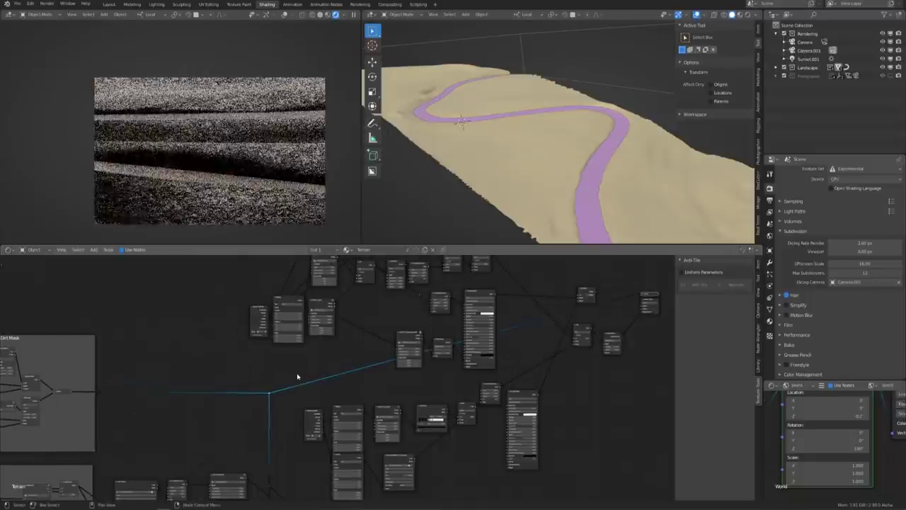
pyautogui.scroll(2, 243, 396)
pyautogui.scroll(-1, 243, 395)
pyautogui.hotkey('shift', 'a')
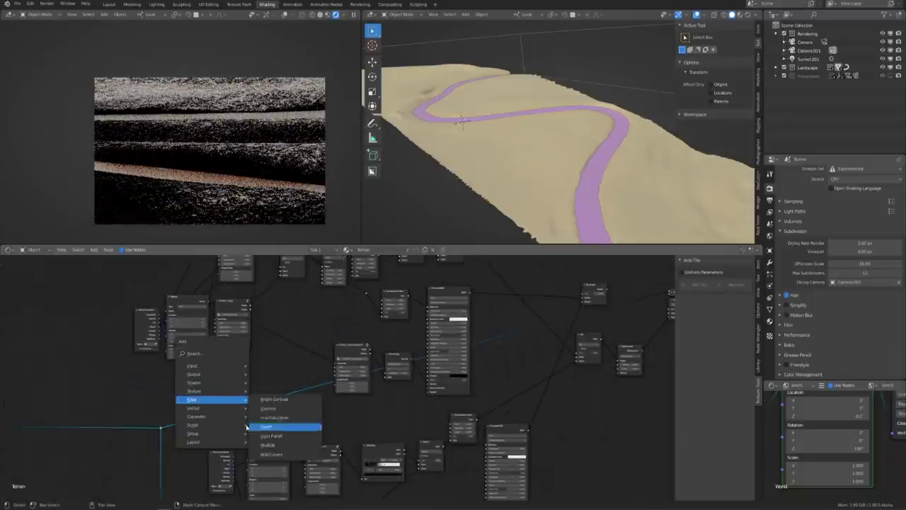
pyautogui.click(283, 352)
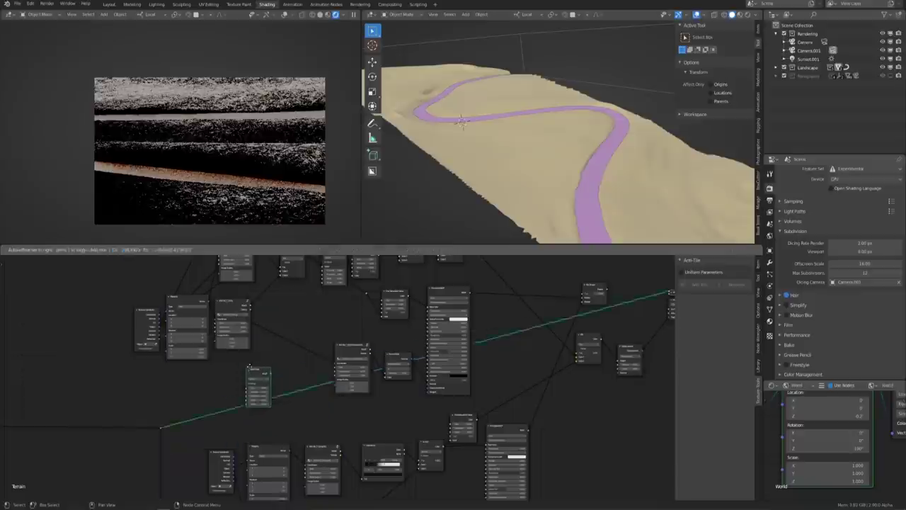
pyautogui.click(265, 376)
pyautogui.scroll(3, 266, 376)
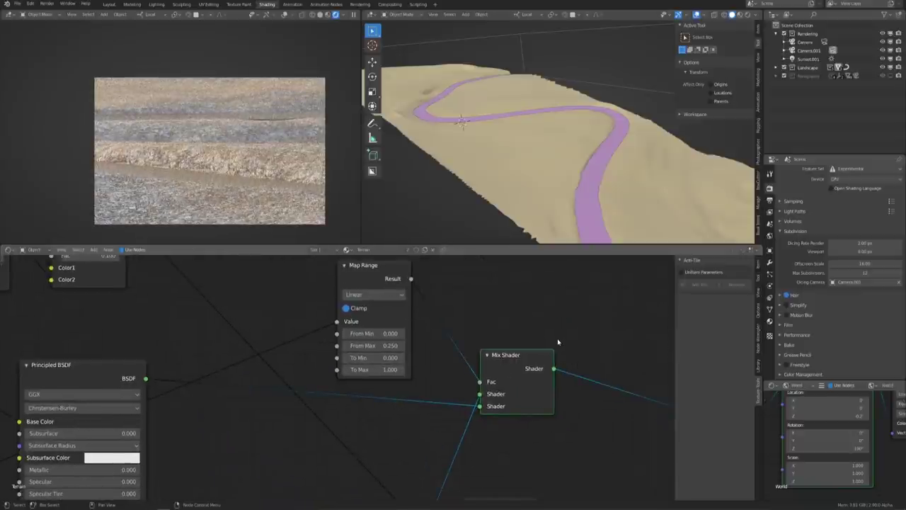
pyautogui.write('.1')
pyautogui.press('Return')
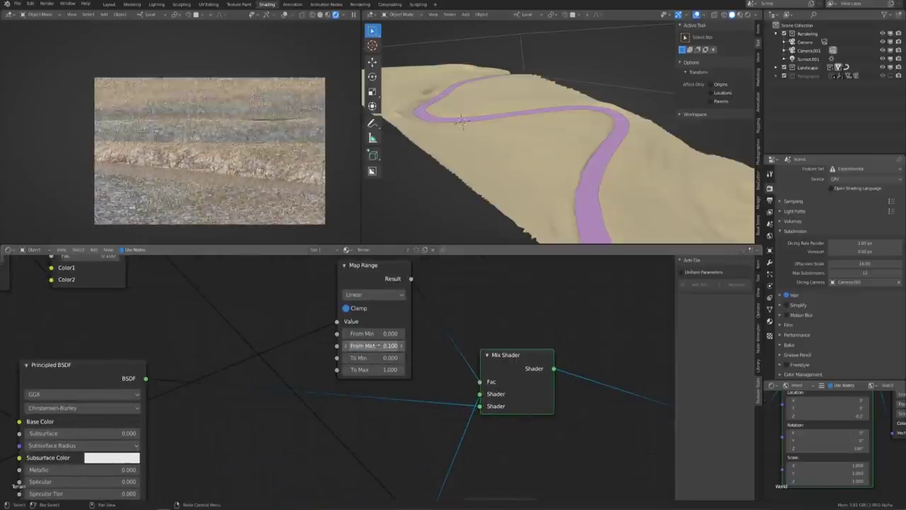
pyautogui.write('-.5')
pyautogui.press('Return')
pyautogui.click(345, 308)
pyautogui.scroll(2, 396, 326)
pyautogui.write('-1')
pyautogui.press('Return')
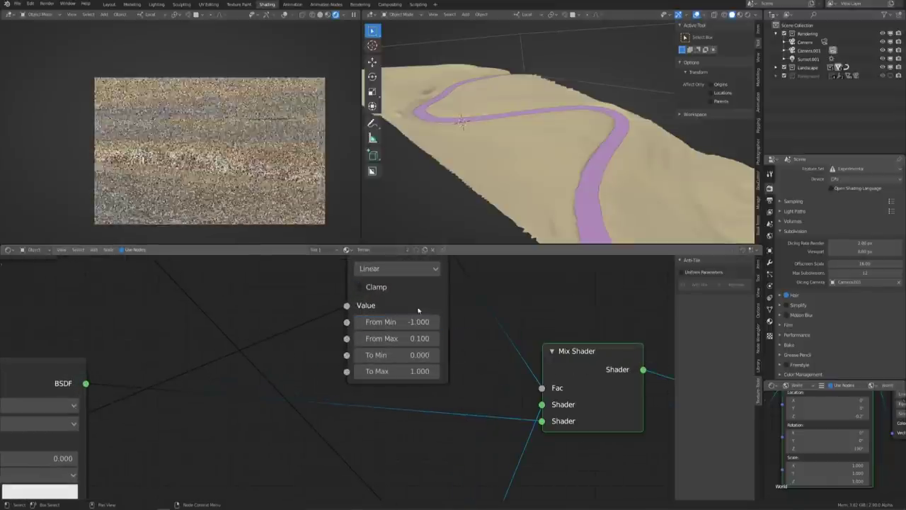
# Change all three Mapping node scale values of the terrain material together
pyautogui.scroll(-3, 510, 316)
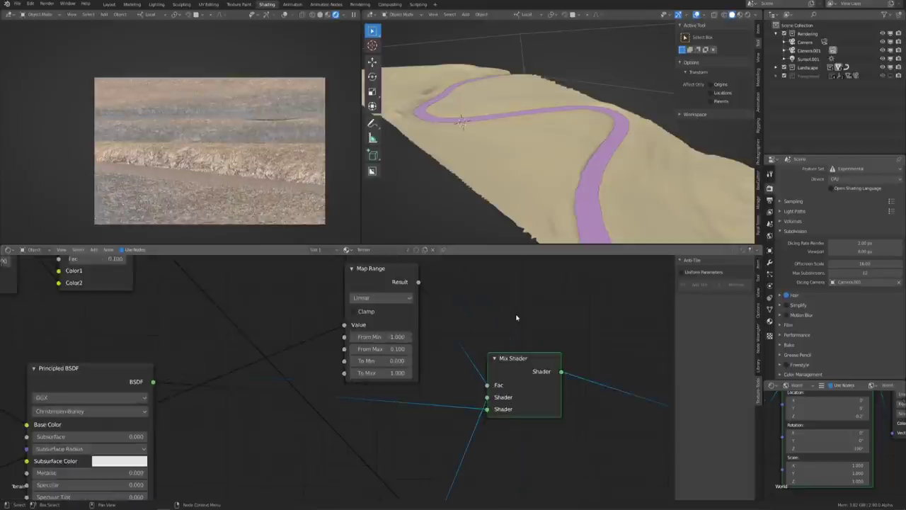
pyautogui.scroll(-3, 510, 316)
pyautogui.scroll(4, 340, 397)
pyautogui.moveTo(311, 439); pyautogui.dragTo(311, 415)
pyautogui.press('Return')
pyautogui.scroll(-3, 311, 396)
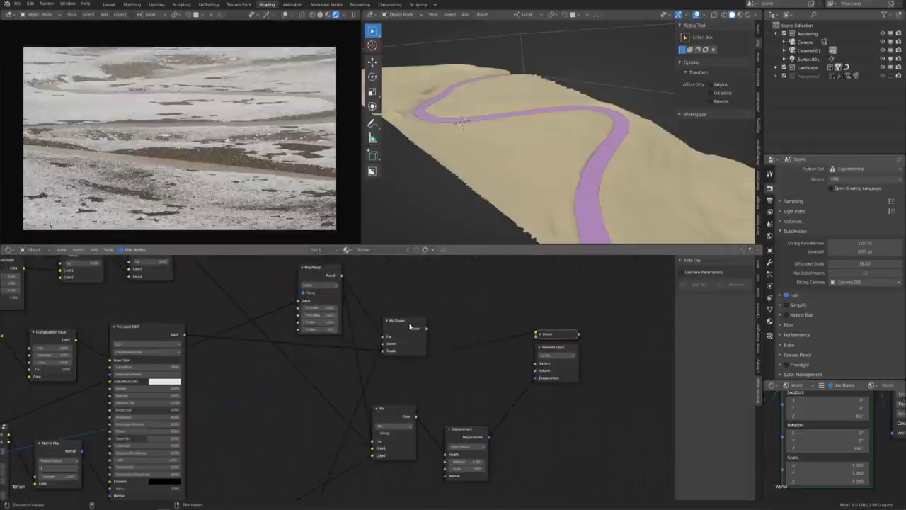
pyautogui.scroll(3, 212, 354)
pyautogui.scroll(-2, 536, 344)
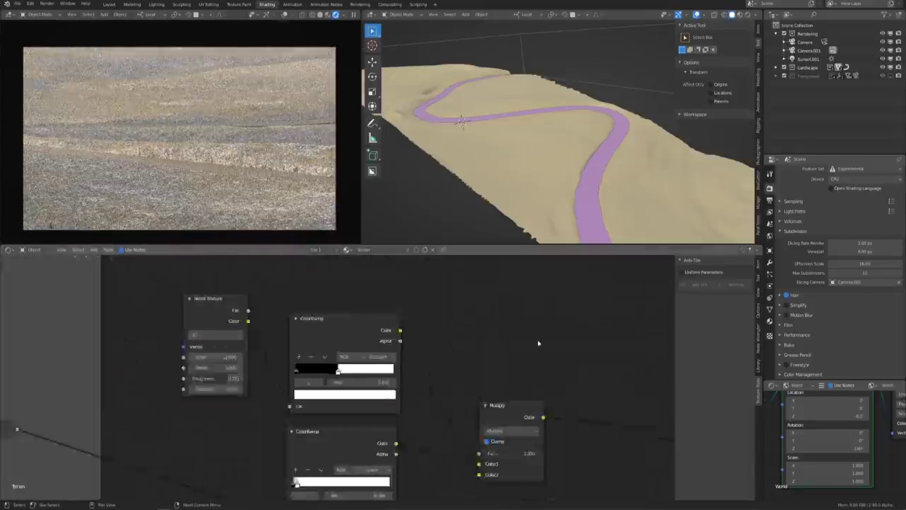
pyautogui.scroll(-2, 486, 333)
pyautogui.scroll(-2, 295, 345)
pyautogui.scroll(-1, 454, 369)
pyautogui.scroll(2, 542, 347)
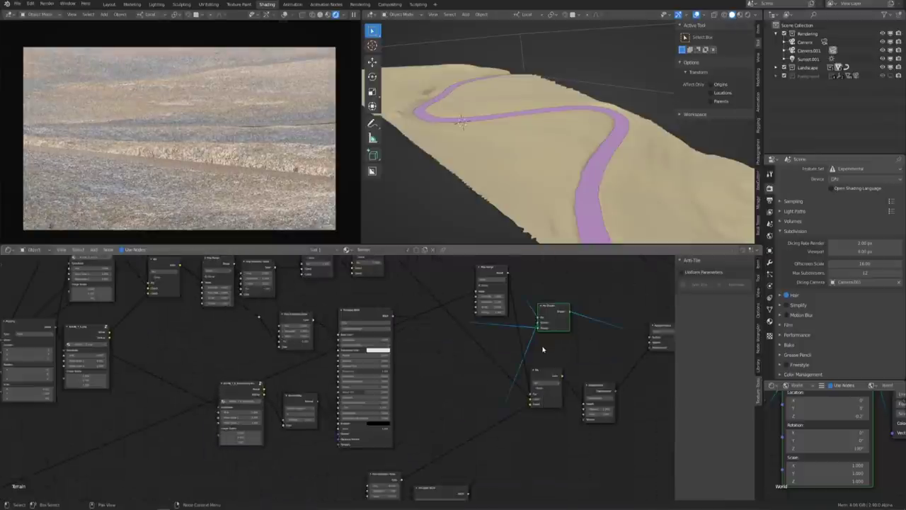
pyautogui.scroll(2, 542, 347)
pyautogui.scroll(1, 434, 367)
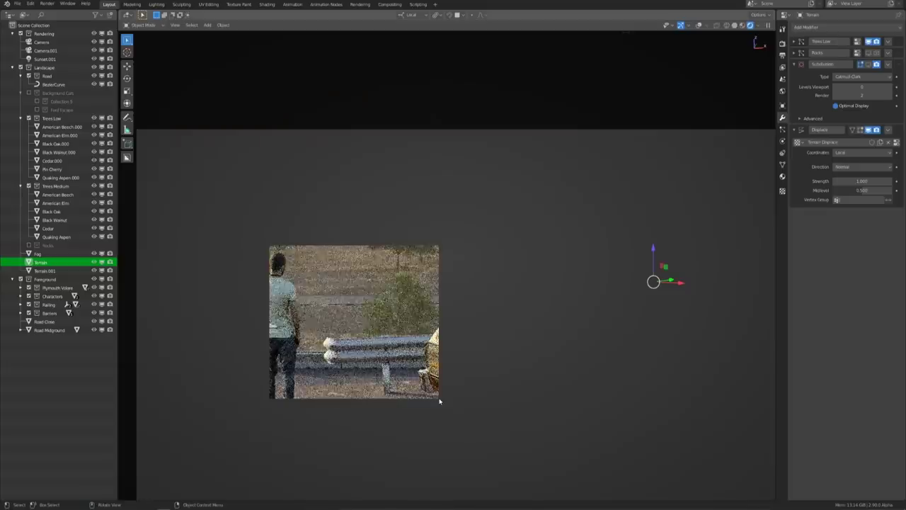
# Draw a preview render region over the standing man, then return to a plain view
pyautogui.hotkey('ctrl', 'b')
pyautogui.moveTo(153, 122); pyautogui.dragTo(330, 375)
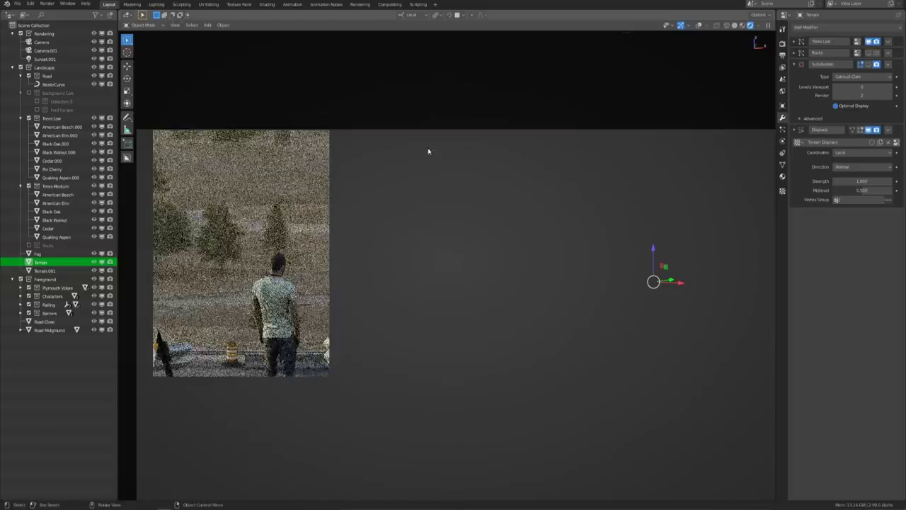
pyautogui.click(740, 27)
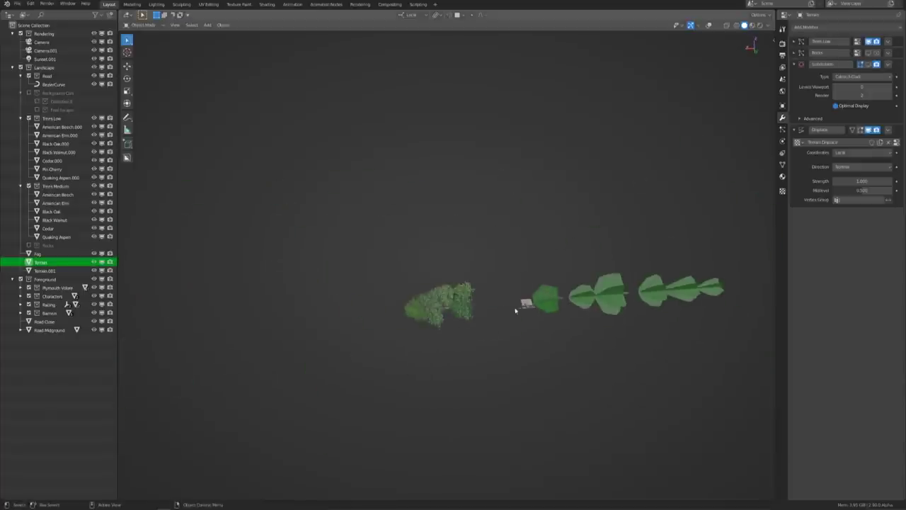
# Select all the Trees Medium trees and show their object properties
pyautogui.moveTo(473, 314); pyautogui.dragTo(491, 307, button='middle')
pyautogui.click(491, 307)
pyautogui.moveTo(441, 366)
pyautogui.mouseDown(button='middle')
pyautogui.moveTo(494, 332)
pyautogui.moveTo(528, 329)
pyautogui.mouseUp(button='middle')
pyautogui.click(783, 106)
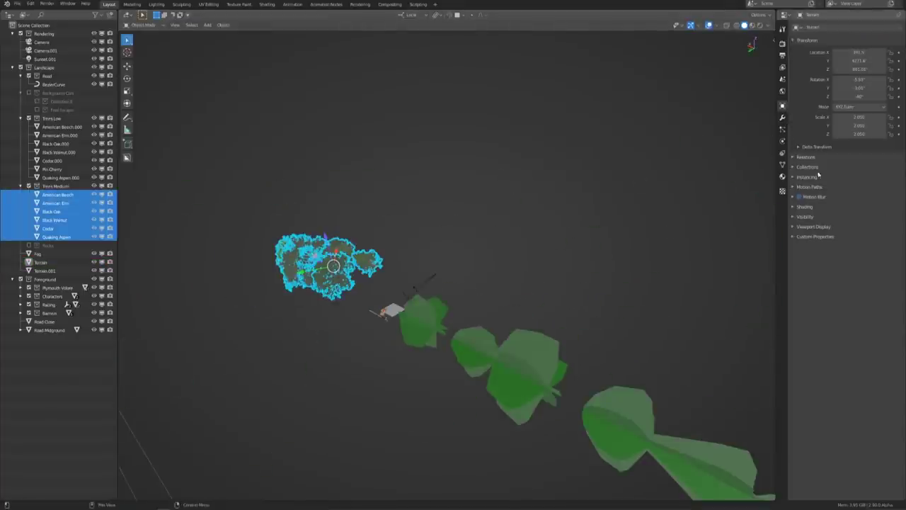
pyautogui.moveTo(750, 269); pyautogui.dragTo(684, 304, button='middle')
pyautogui.click(473, 304)
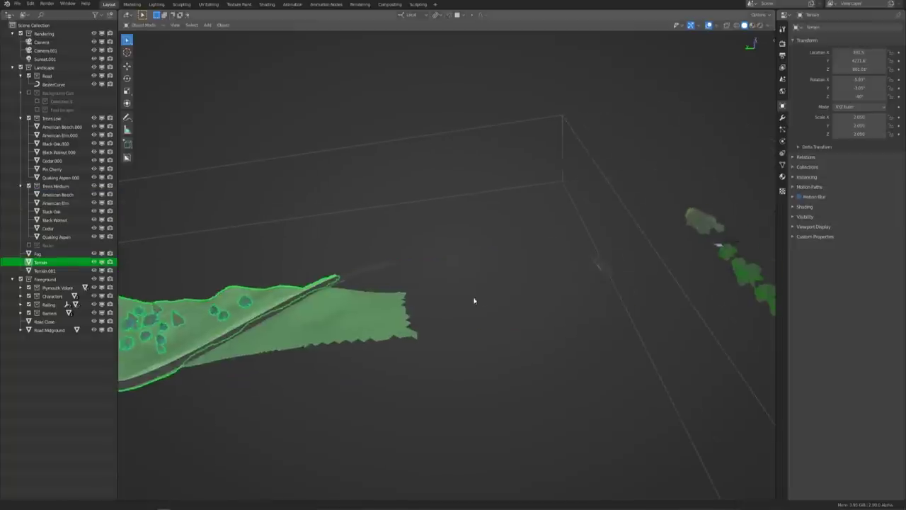
pyautogui.moveTo(474, 303)
pyautogui.mouseDown(button='middle')
pyautogui.moveTo(566, 285)
pyautogui.moveTo(554, 101)
pyautogui.mouseUp(button='middle')
pyautogui.click(554, 101)
pyautogui.moveTo(611, 145); pyautogui.dragTo(612, 148)
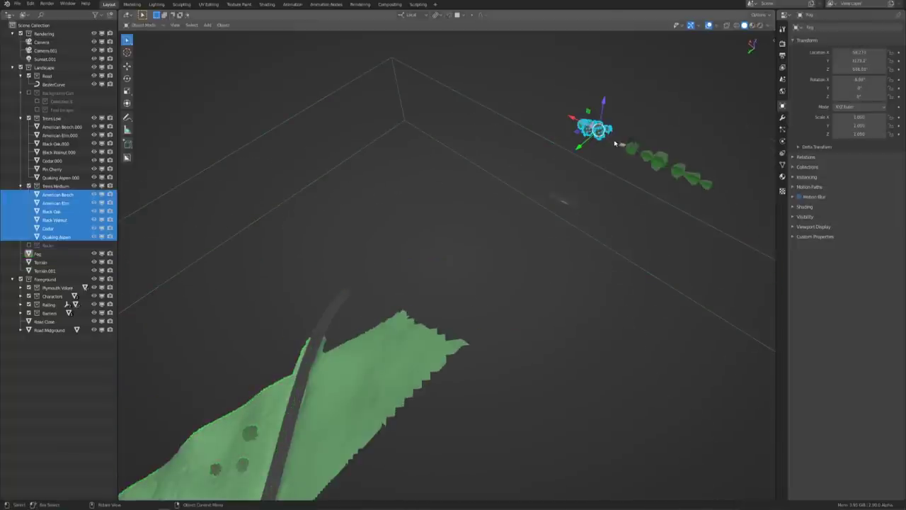
# Set the trees, including Cedar and American Beech, to display as Bounds
pyautogui.click(816, 227)
pyautogui.moveTo(609, 233); pyautogui.dragTo(520, 199, button='middle')
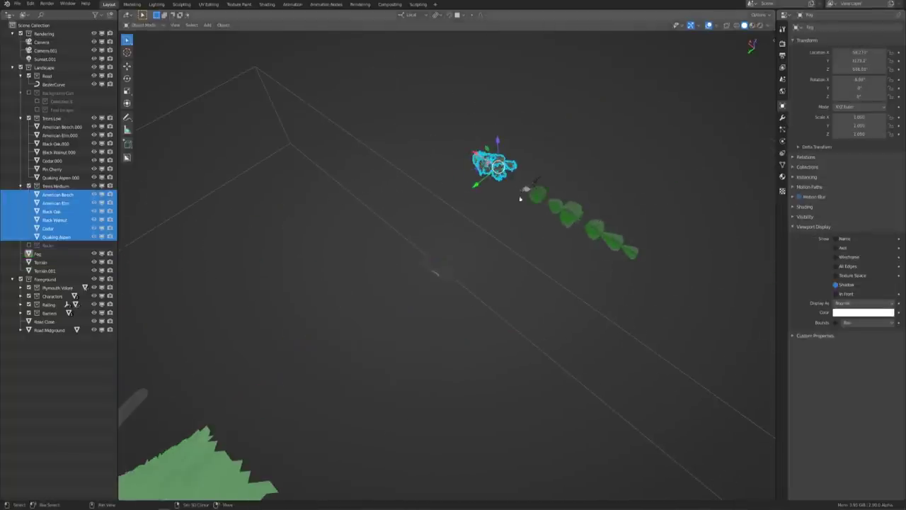
pyautogui.click(849, 318)
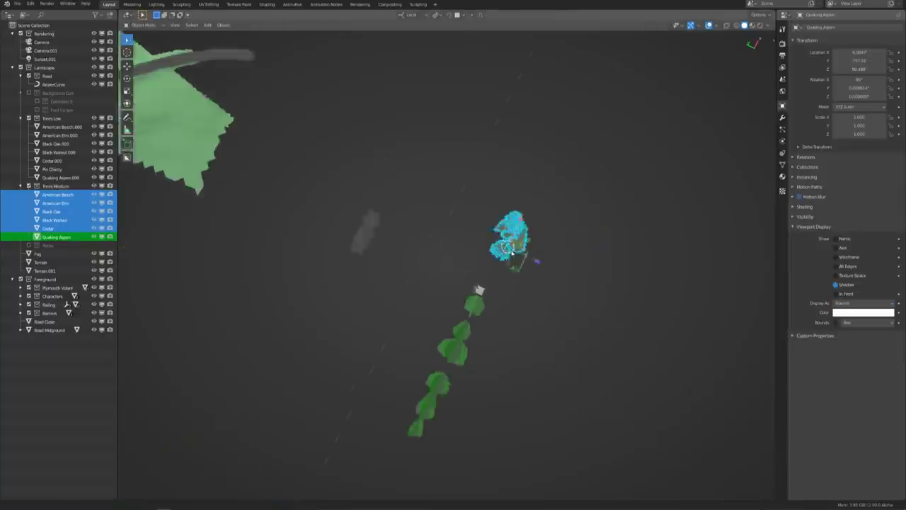
pyautogui.click(847, 321)
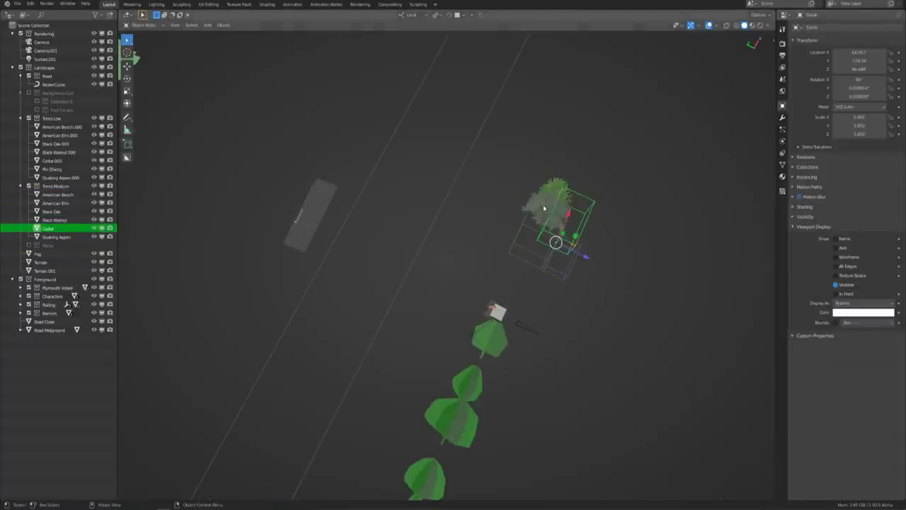
pyautogui.click(863, 303)
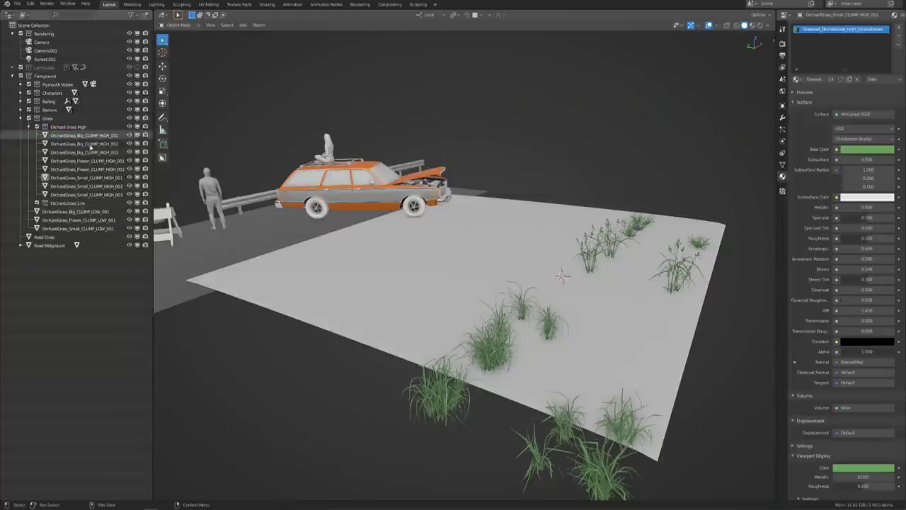
# Select the Road Close ground beside the car
pyautogui.click(95, 211)
pyautogui.keyDown('ctrl'); pyautogui.click(100, 219); pyautogui.keyUp('ctrl')
pyautogui.click(667, 305)
pyautogui.scroll(-3, 667, 305)
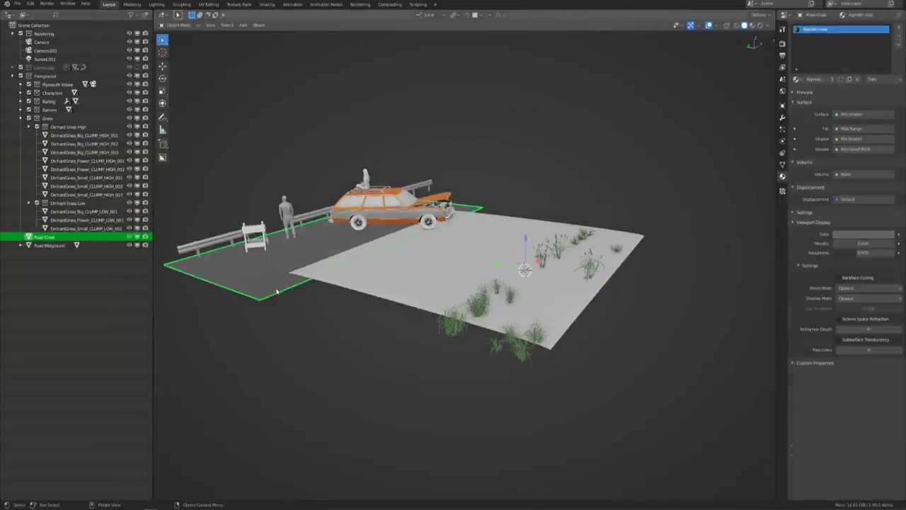
pyautogui.moveTo(538, 259); pyautogui.dragTo(470, 300, button='middle')
pyautogui.scroll(5, 690, 253)
# Add and name a new particle system on Road Close for the grass
pyautogui.click(782, 129)
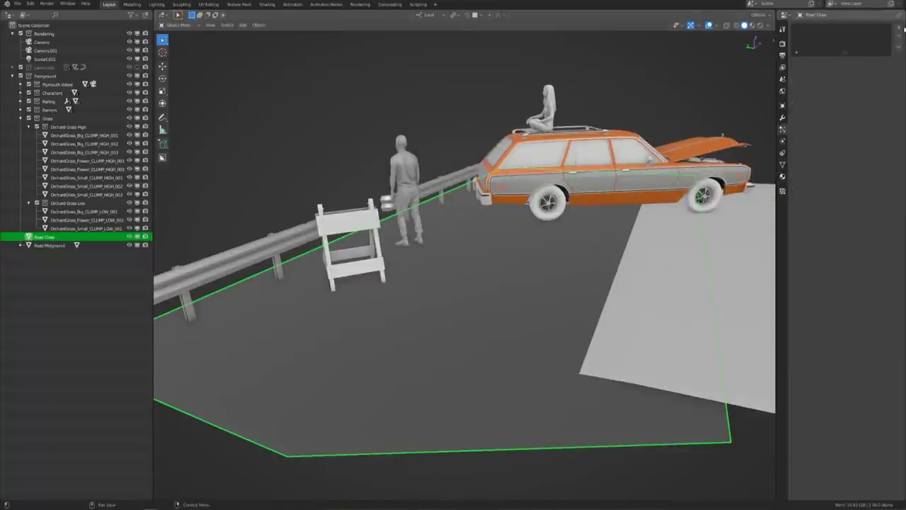
pyautogui.click(899, 30)
pyautogui.click(840, 62)
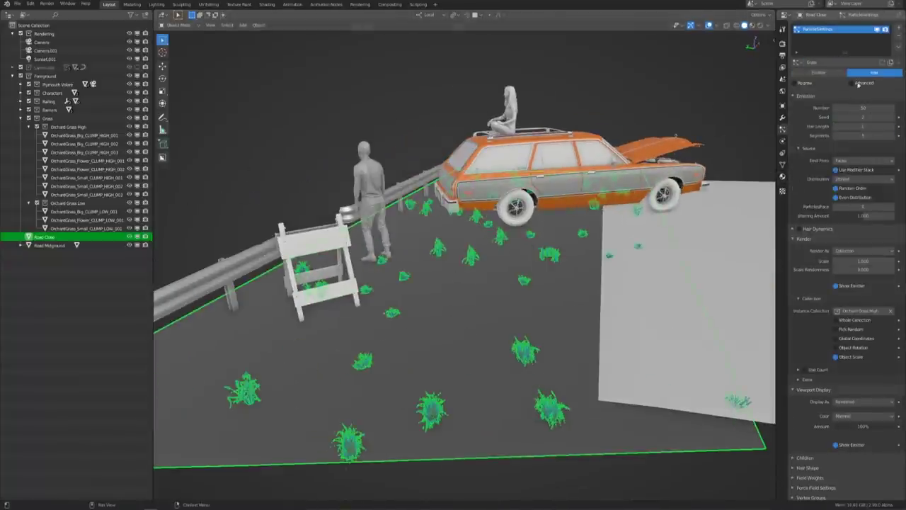
pyautogui.scroll(-5, 500, 228)
pyautogui.moveTo(453, 233); pyautogui.dragTo(499, 228, button='middle')
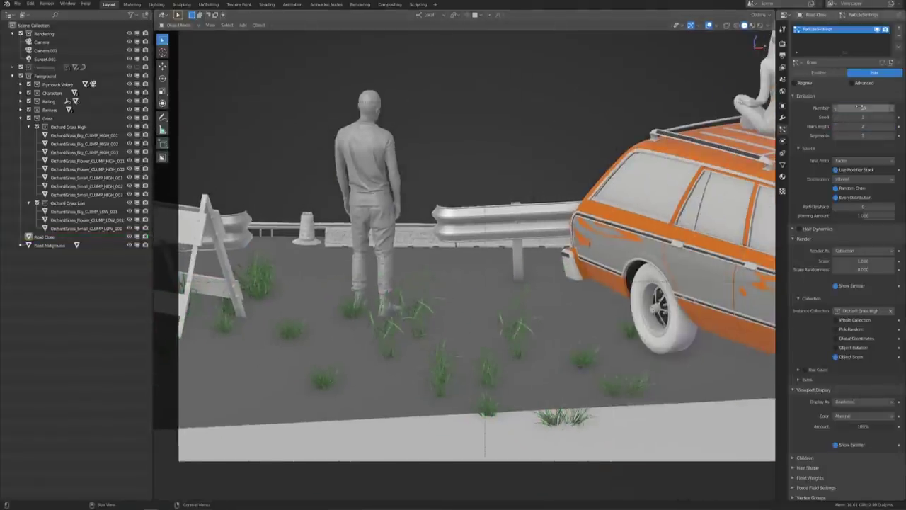
pyautogui.click(804, 239)
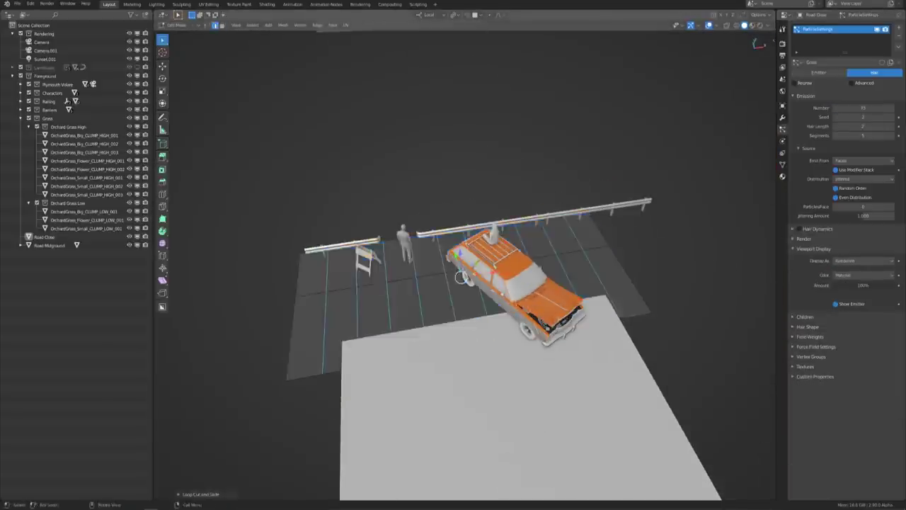
# Paint grass density around the car and set Children to Interpolated
pyautogui.moveTo(519, 260); pyautogui.dragTo(500, 351)
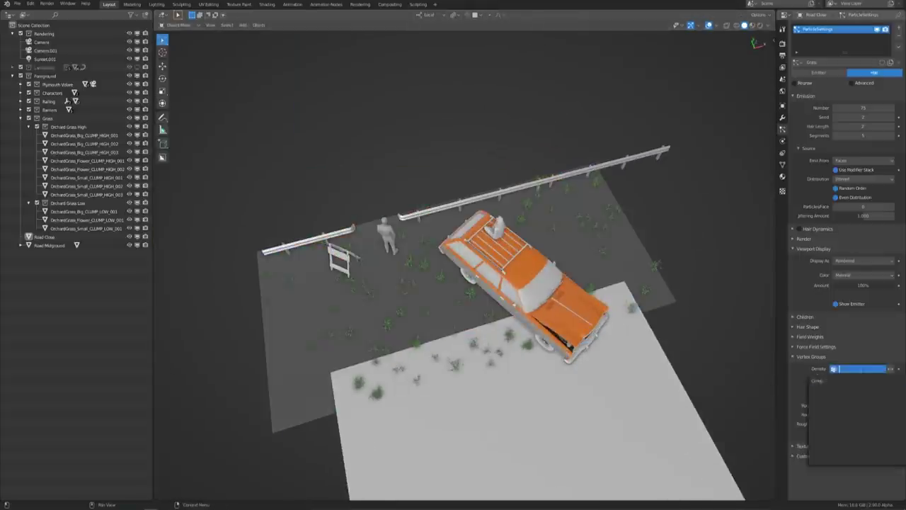
pyautogui.click(885, 330)
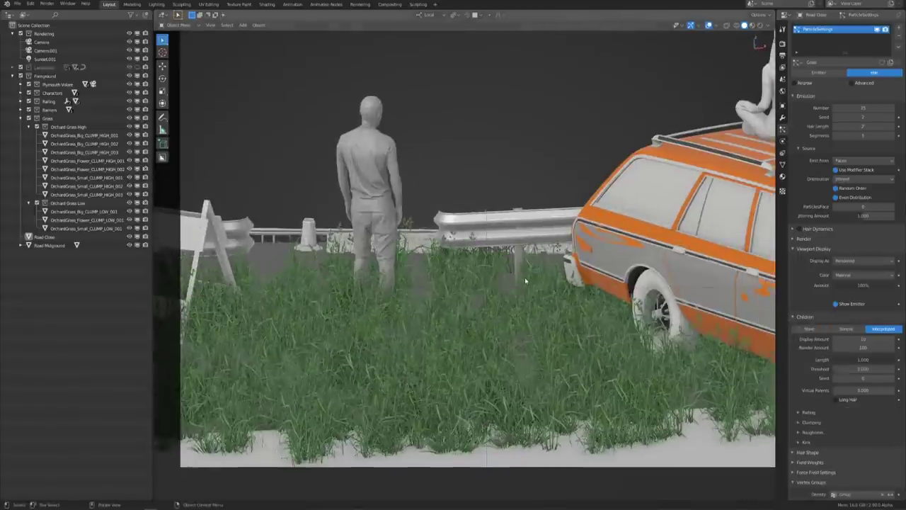
pyautogui.scroll(-2, 820, 414)
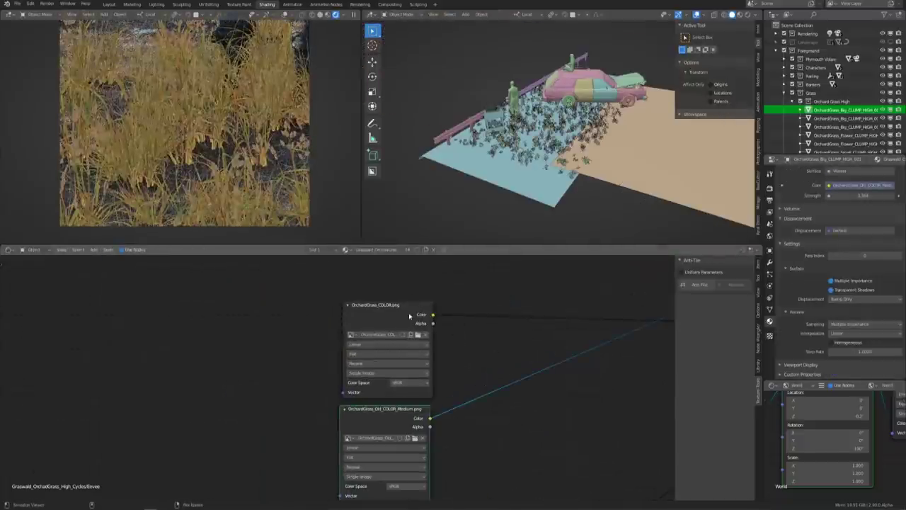
# Insert a Mix node between the grass colour textures, driven by an Object Info node's randomness
pyautogui.hotkey('shift', 'a')
pyautogui.click(445, 380)
pyautogui.click(464, 304)
pyautogui.moveTo(397, 319); pyautogui.dragTo(463, 418, button='middle')
pyautogui.hotkey('shift', 'a')
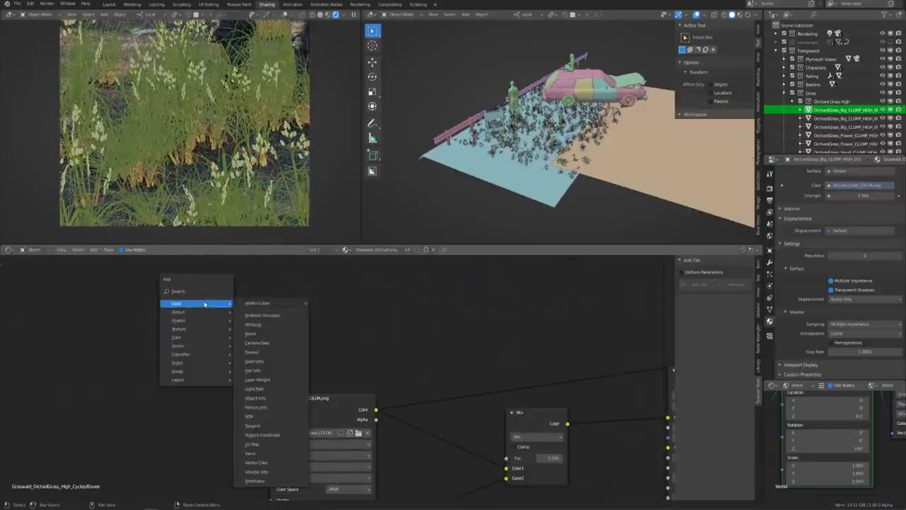
pyautogui.click(192, 299)
# Blend a Translucent BSDF with the Principled BSDF through a Mix Shader into the Material Output
pyautogui.moveTo(461, 362); pyautogui.dragTo(306, 298, button='middle')
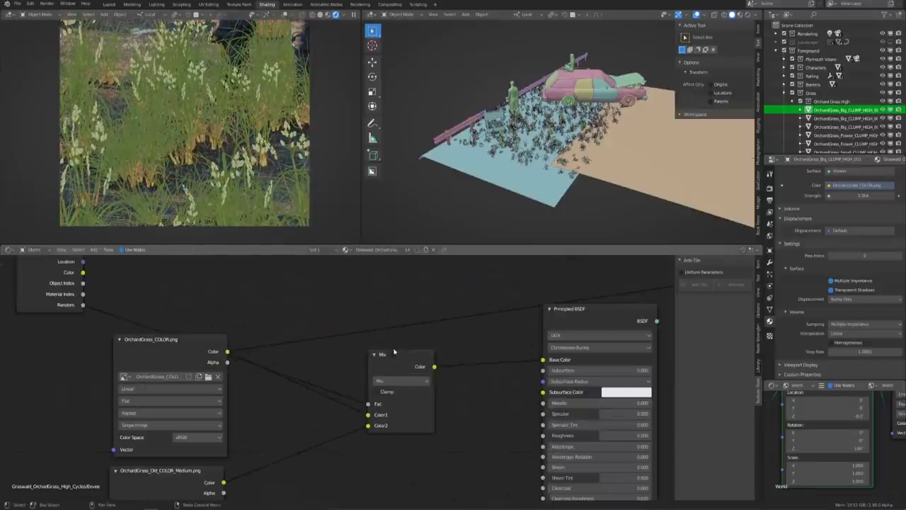
pyautogui.hotkey('shift', 'a')
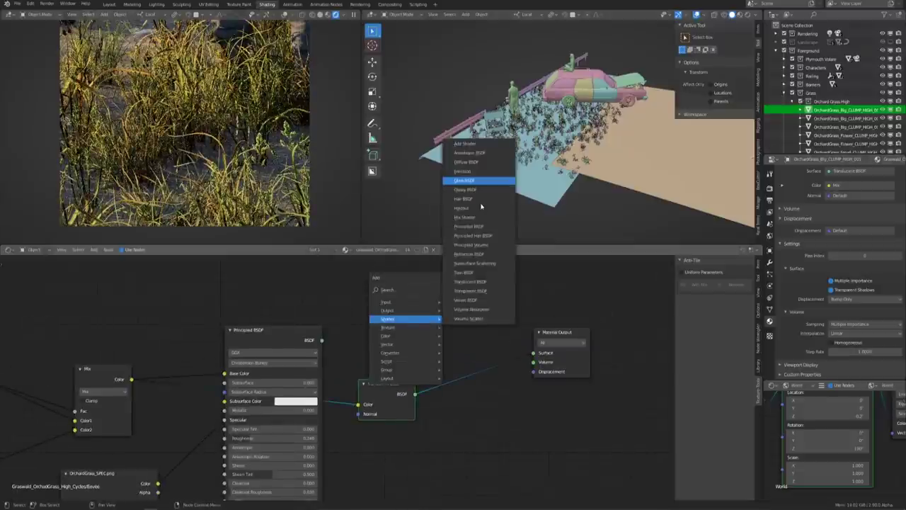
pyautogui.click(477, 221)
pyautogui.click(425, 297)
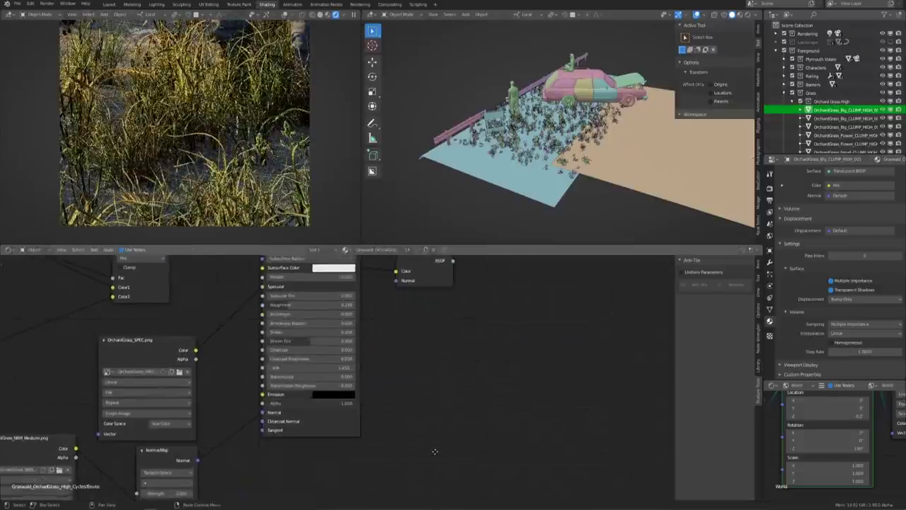
pyautogui.scroll(2, 404, 395)
pyautogui.moveTo(293, 328); pyautogui.dragTo(394, 316)
pyautogui.moveTo(460, 293)
pyautogui.mouseDown()
pyautogui.moveTo(540, 343)
pyautogui.moveTo(492, 335)
pyautogui.mouseUp()
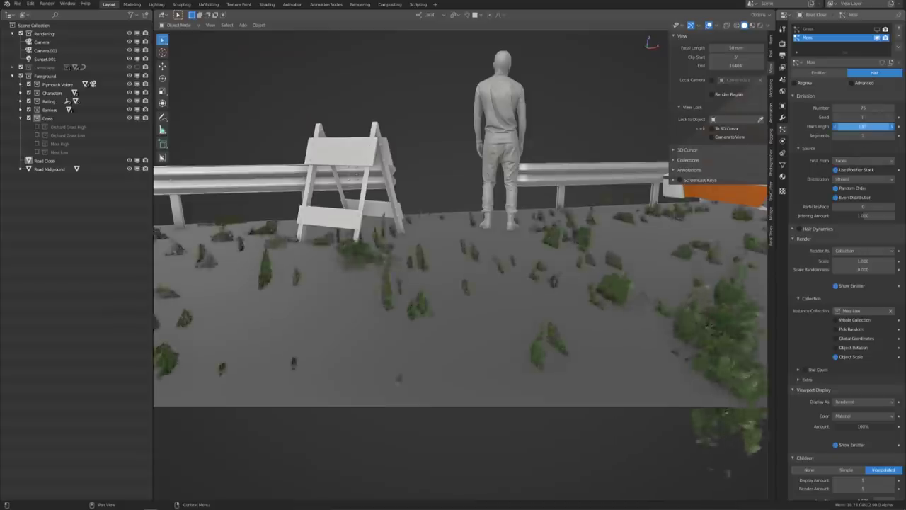
# Select the scattered Moss Low clumps and frame them to inspect their spread over the ground
pyautogui.scroll(-5, 545, 304)
pyautogui.moveTo(544, 305)
pyautogui.mouseDown(button='middle')
pyautogui.moveTo(495, 297)
pyautogui.moveTo(607, 311)
pyautogui.mouseUp(button='middle')
pyautogui.click(29, 152)
pyautogui.press('KP_Decimal')
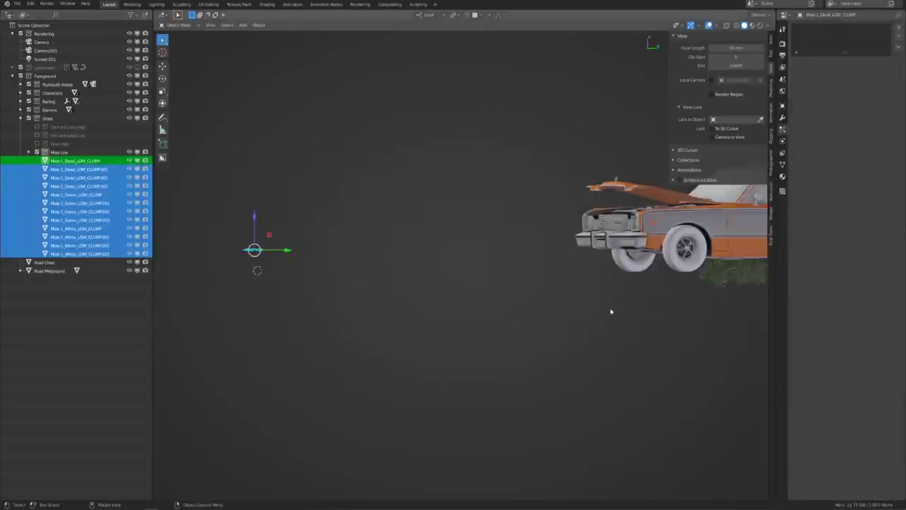
pyautogui.click(759, 15)
pyautogui.press('KP_Divide')
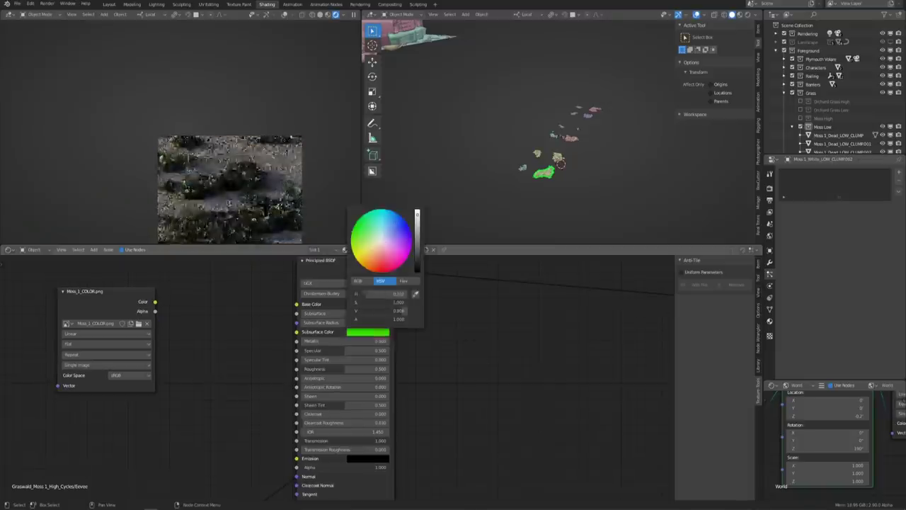
# Raise the moss material's Transmission Roughness to 0.213 and add a mixing shader plus a Transparent BSDF
pyautogui.scroll(2, 322, 467)
pyautogui.moveTo(322, 434); pyautogui.dragTo(347, 435)
pyautogui.scroll(-3, 415, 360)
pyautogui.hotkey('shift', 'a')
pyautogui.click(470, 260)
pyautogui.click(505, 347)
pyautogui.hotkey('shift', 'a')
pyautogui.click(508, 330)
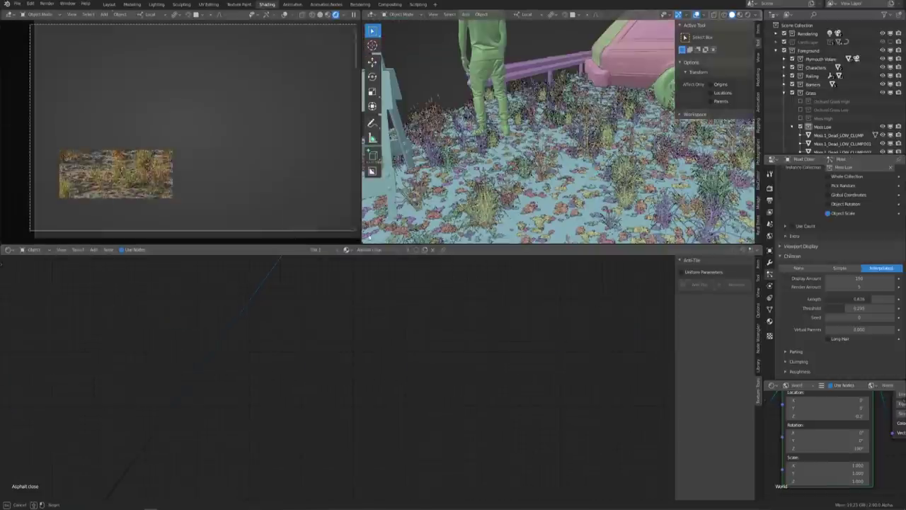
pyautogui.scroll(4, 311, 163)
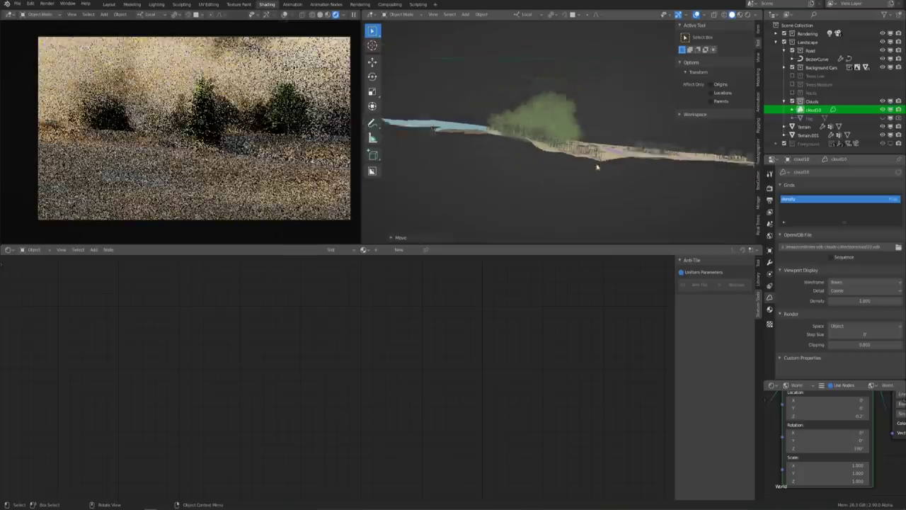
# Move the cloud10 volume to a new spot above the terrain and view it from a tilted angle
pyautogui.press('g')
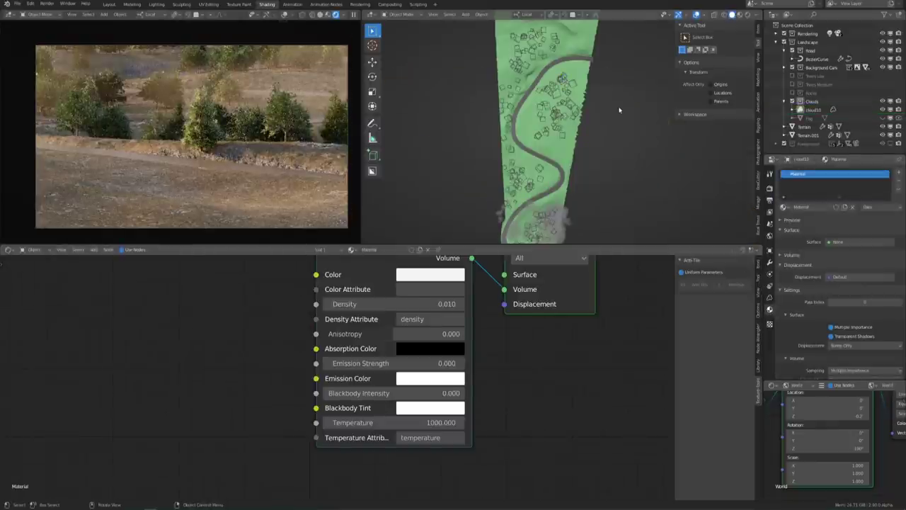
pyautogui.rightClick(816, 112)
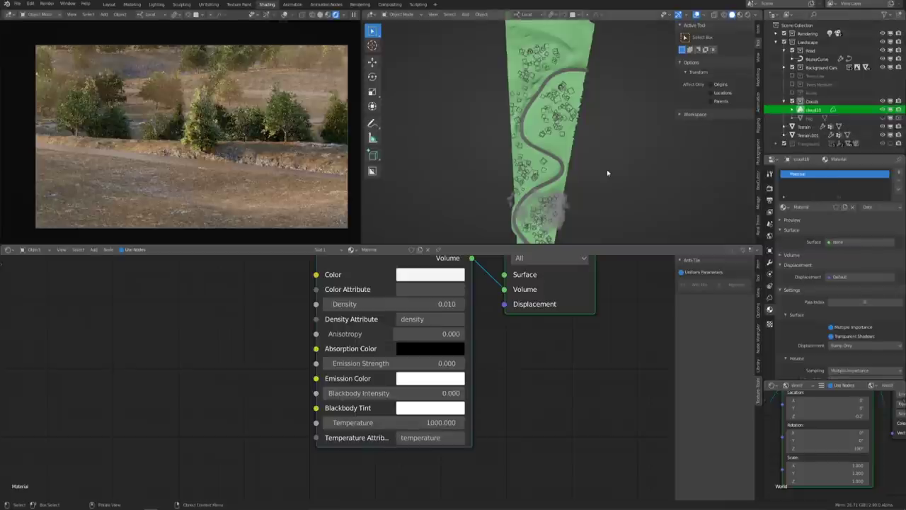
pyautogui.moveTo(615, 121); pyautogui.dragTo(608, 194, button='middle')
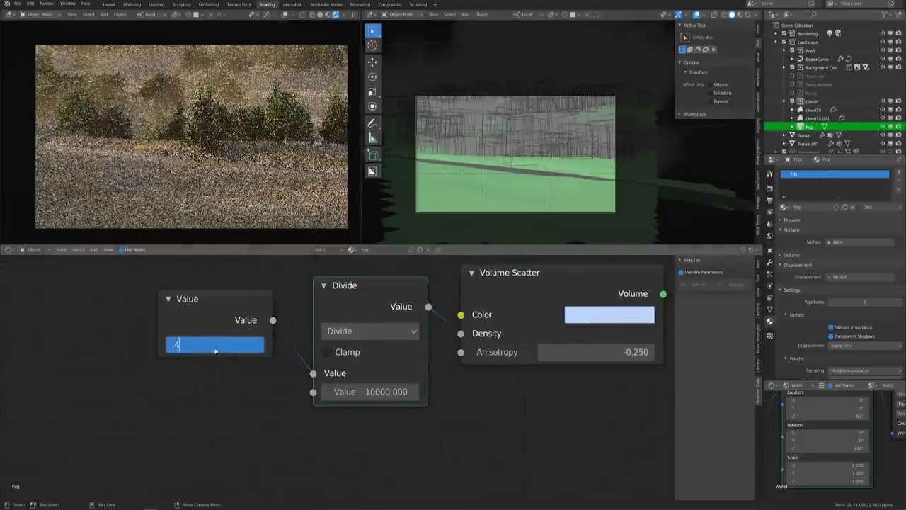
pyautogui.scroll(1, 472, 320)
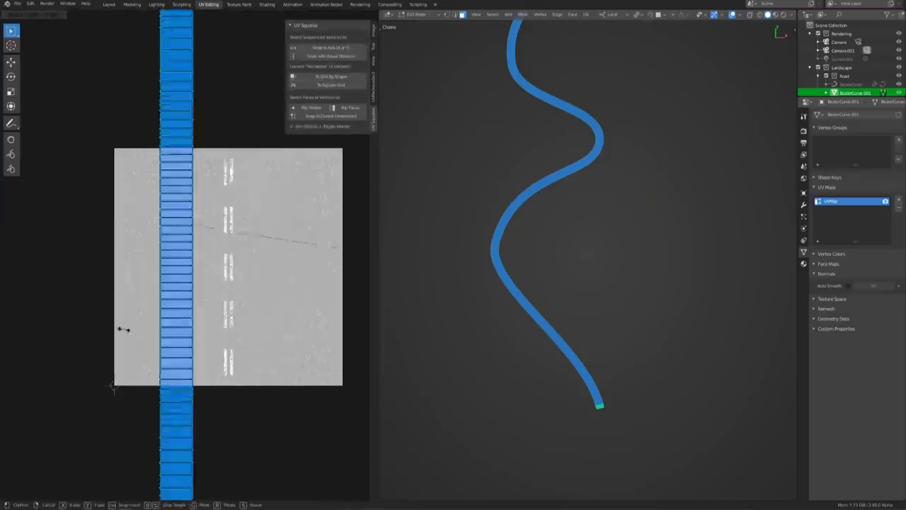
# Confirm the scaled road UV strip so it spans the asphalt texture's full width
pyautogui.click(178, 269)
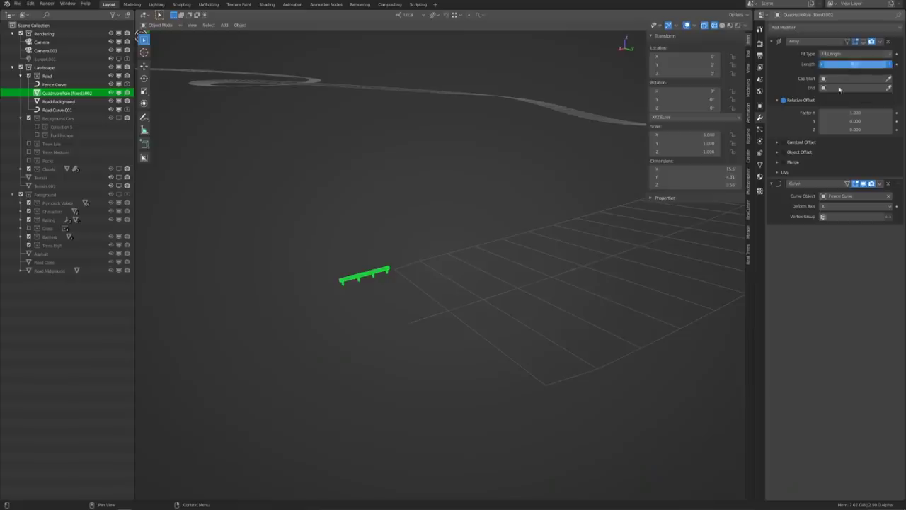
# Switch the pole Array to a fixed count and select the guardrail pole object along the fence curve
pyautogui.click(855, 64)
pyautogui.press('Escape')
pyautogui.press('KP_0')
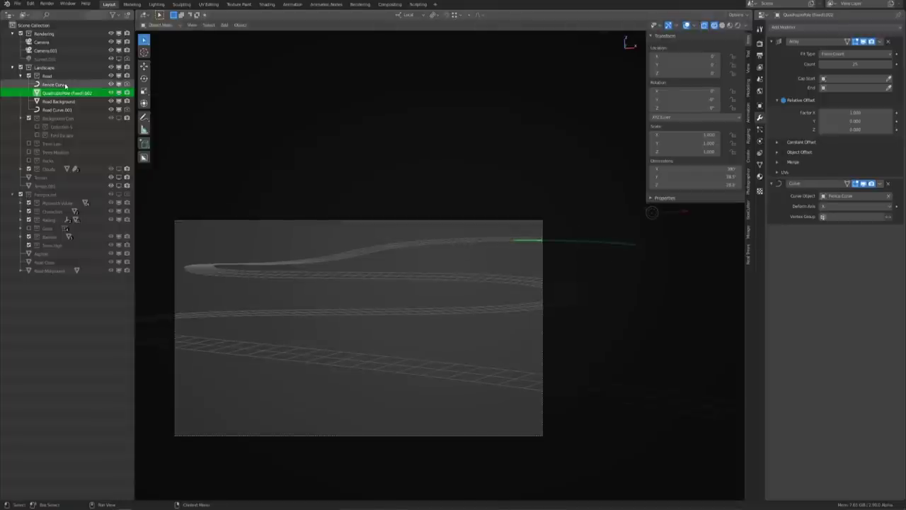
pyautogui.click(65, 85)
pyautogui.press('Tab')
pyautogui.press('Tab')
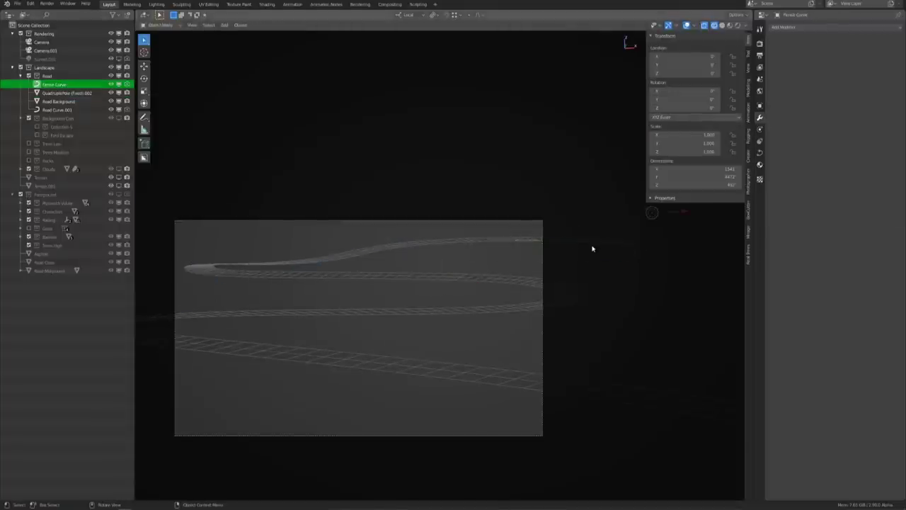
pyautogui.click(587, 244)
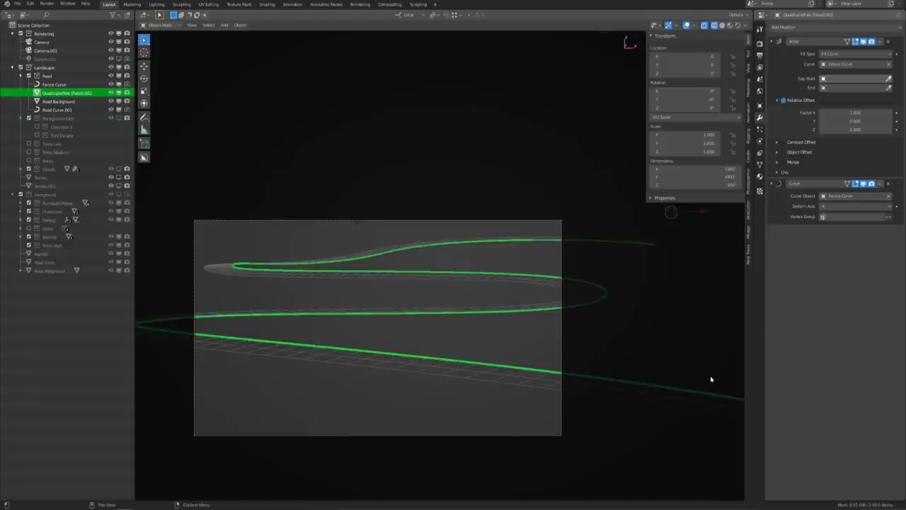
pyautogui.moveTo(524, 360); pyautogui.dragTo(624, 333, button='middle')
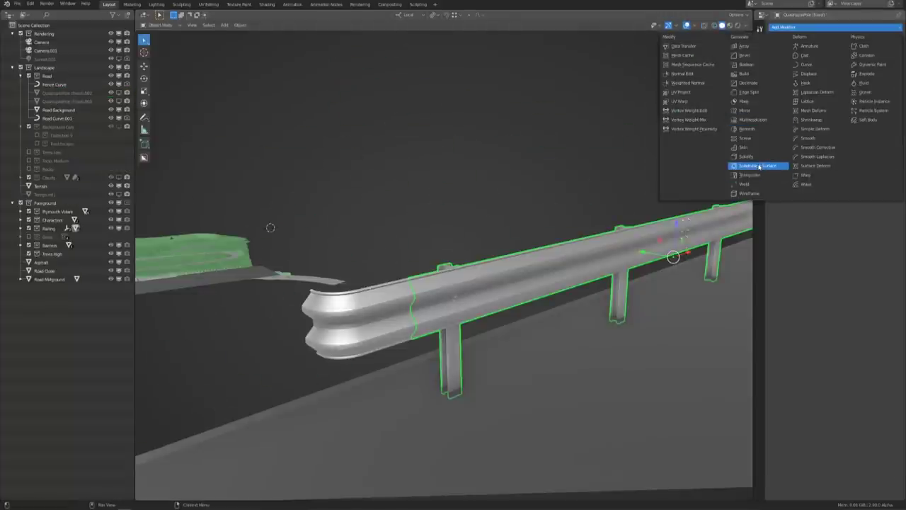
# Add a Subdivision Surface modifier to the poles, set its type, and add another modifier
pyautogui.click(759, 166)
pyautogui.click(850, 164)
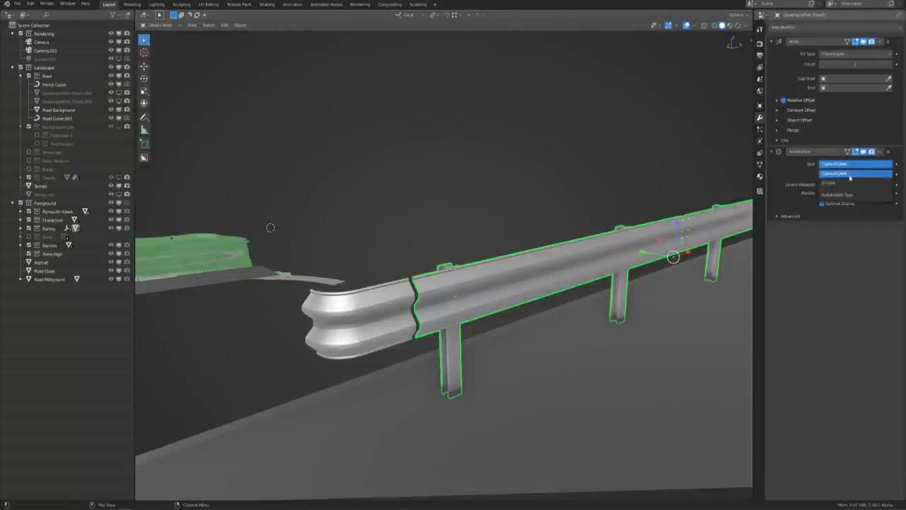
pyautogui.click(813, 29)
pyautogui.click(810, 74)
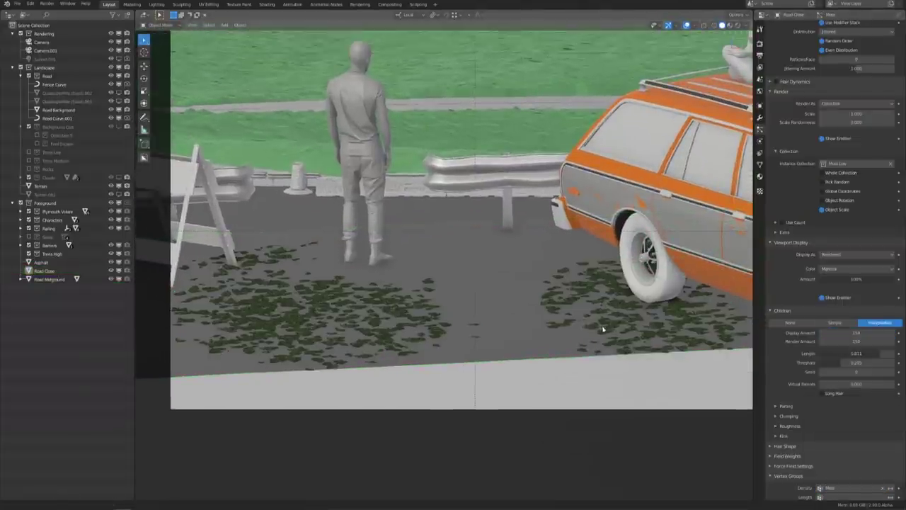
# On Road Clone, visit Weight Paint, return to Object Mode, and lower the Sticks children display amount
pyautogui.click(603, 329)
pyautogui.hotkey('ctrl', 'Tab')
pyautogui.click(437, 262)
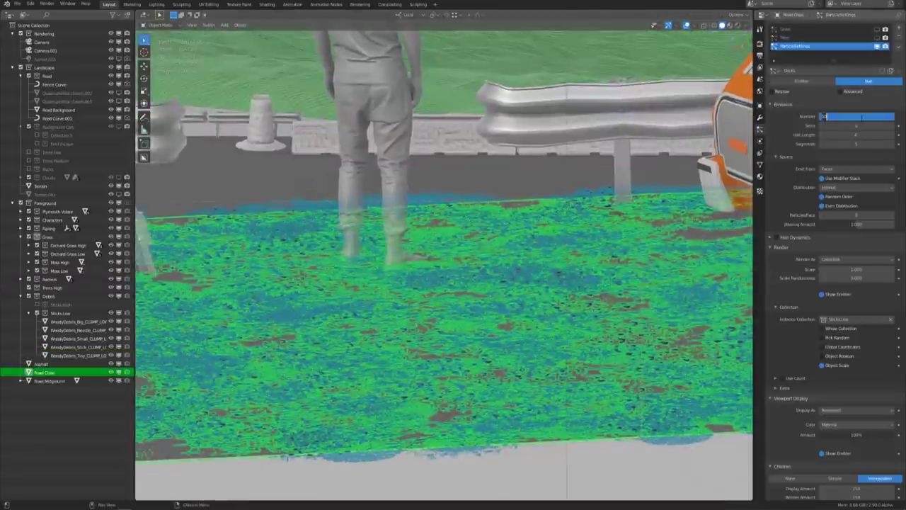
pyautogui.hotkey('ctrl', 'Tab')
pyautogui.click(417, 328)
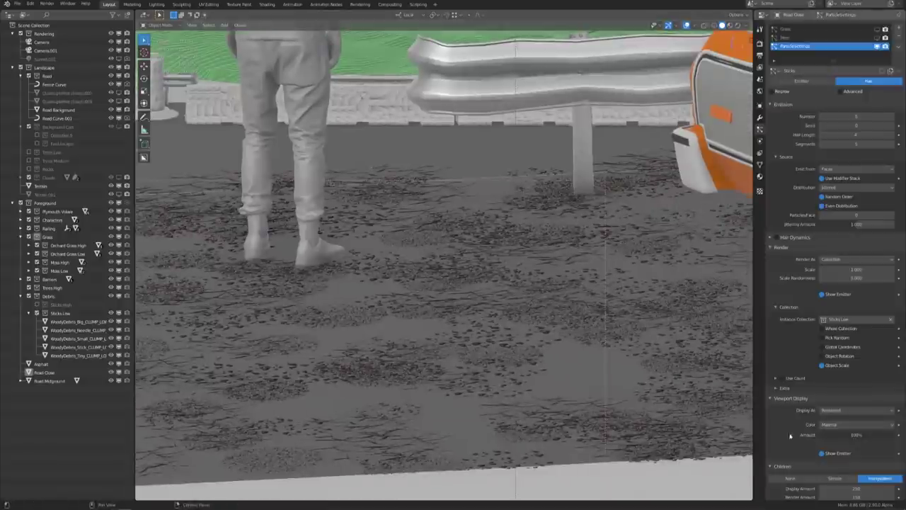
pyautogui.scroll(-5, 786, 420)
pyautogui.moveTo(861, 355); pyautogui.dragTo(850, 355)
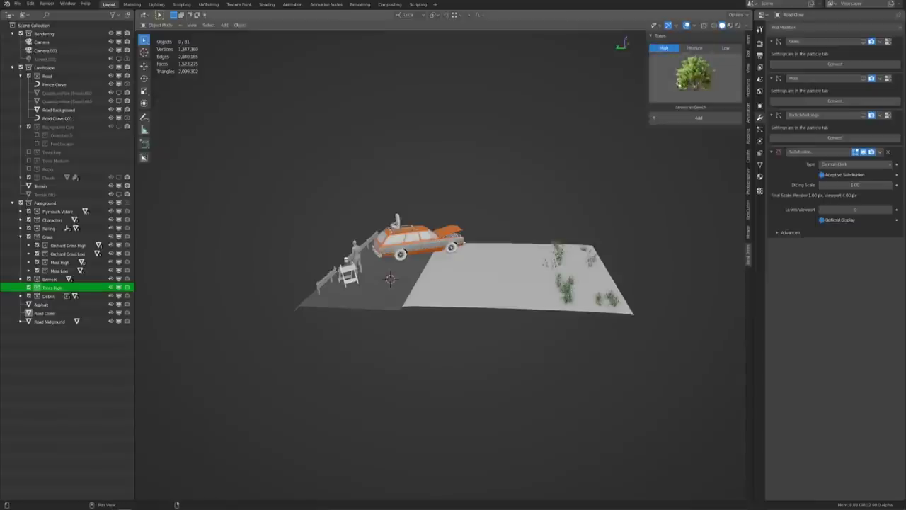
# Add an American Elm tree from the Trees add-on and orbit around it
pyautogui.click(679, 83)
pyautogui.click(480, 128)
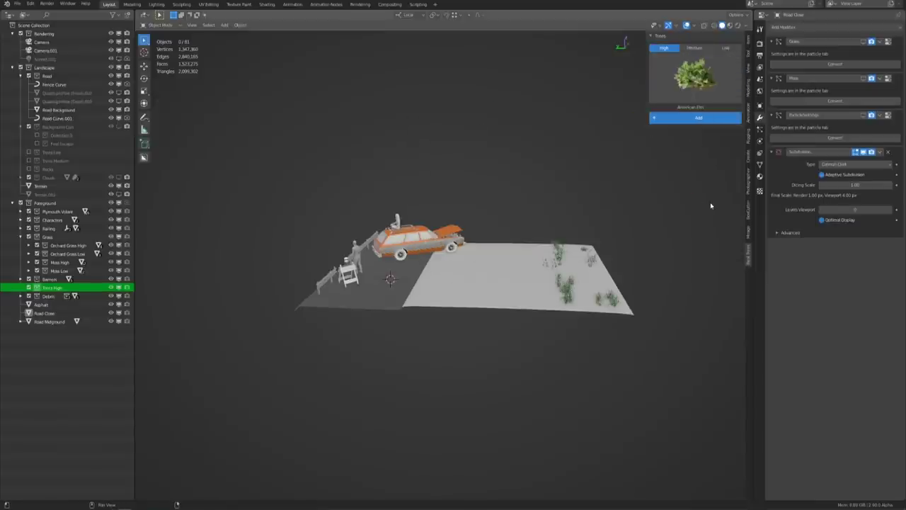
pyautogui.scroll(-5, 689, 247)
pyautogui.moveTo(666, 257)
pyautogui.mouseDown(button='middle')
pyautogui.moveTo(531, 259)
pyautogui.moveTo(599, 259)
pyautogui.mouseUp(button='middle')
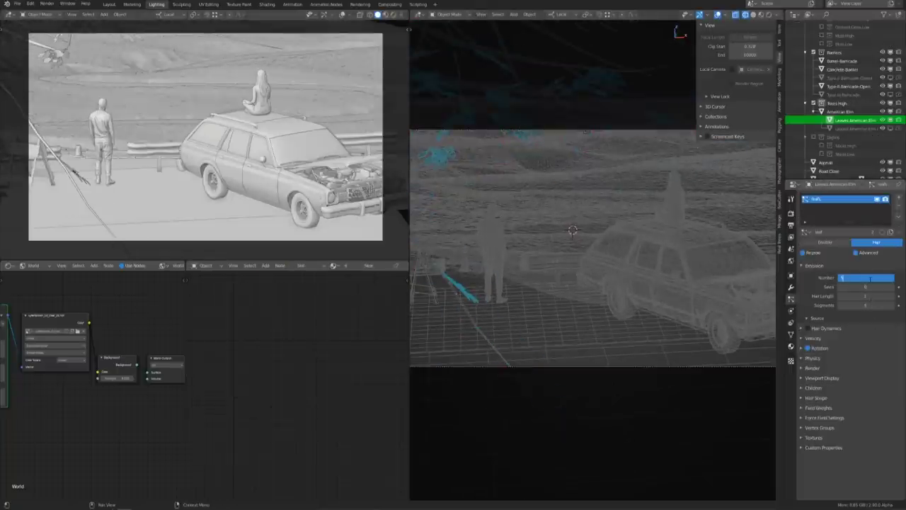
# Set the elm's leaf particle emission number to 650
pyautogui.press('Return')
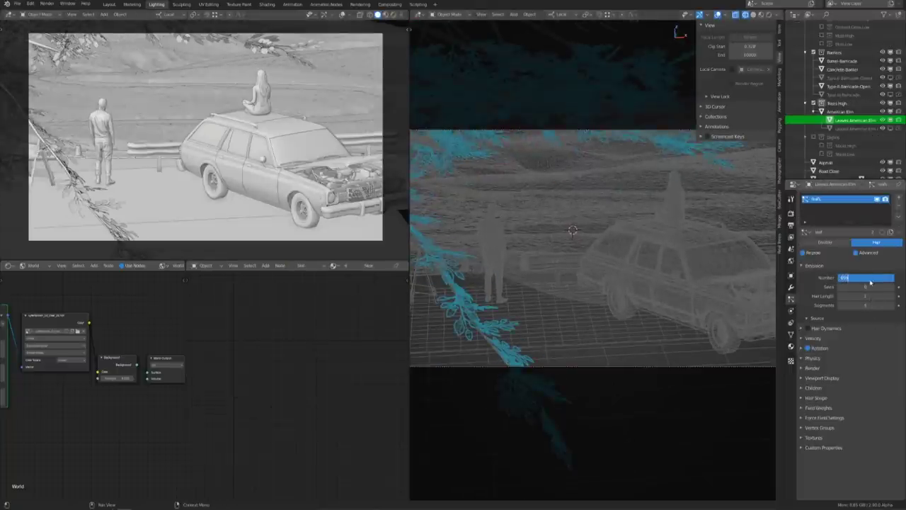
pyautogui.write('650')
pyautogui.press('Return')
pyautogui.moveTo(213, 142); pyautogui.dragTo(292, 168, button='middle')
pyautogui.scroll(5, 227, 148)
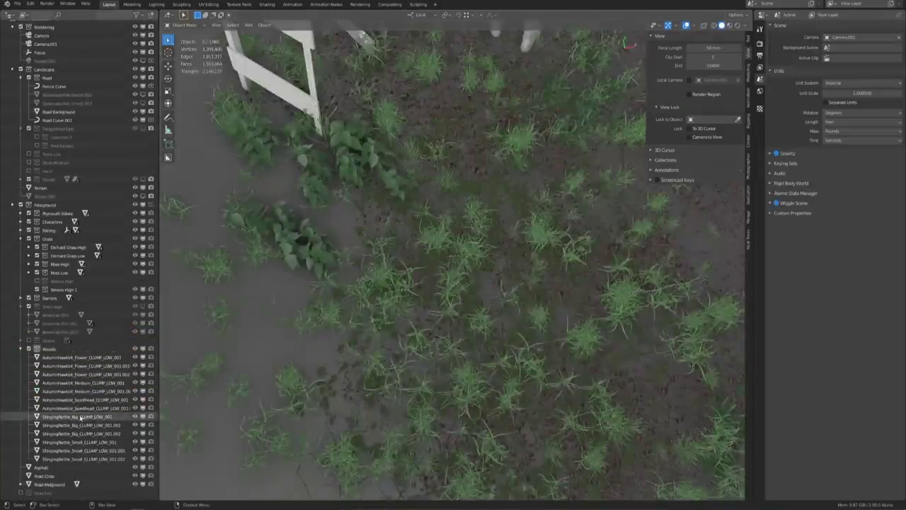
# Select a stinging nettle weed clump and reposition it
pyautogui.click(81, 401)
pyautogui.scroll(-5, 486, 328)
pyautogui.press('g')
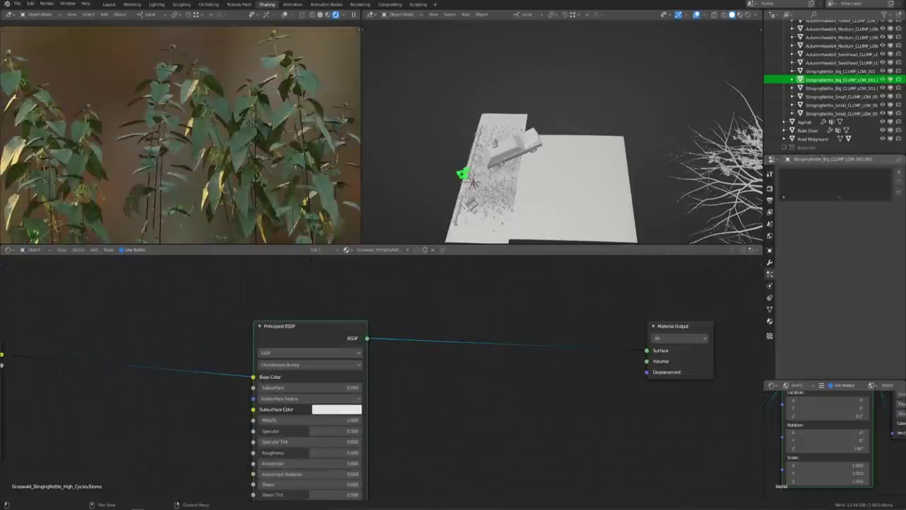
# Set the nettle SPEC image texture to Non-Color and add a Translucent BSDF shader node
pyautogui.click(265, 407)
pyautogui.click(261, 454)
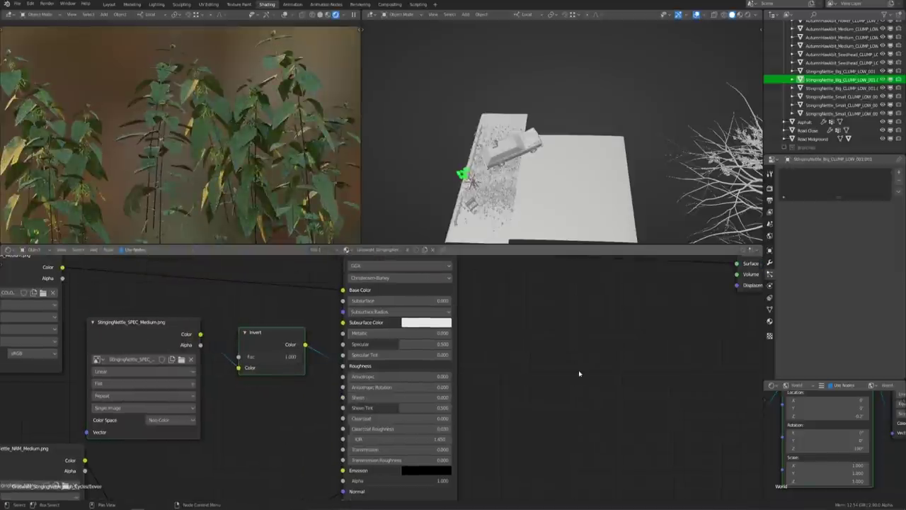
pyautogui.hotkey('shift', 'a')
pyautogui.moveTo(315, 358)
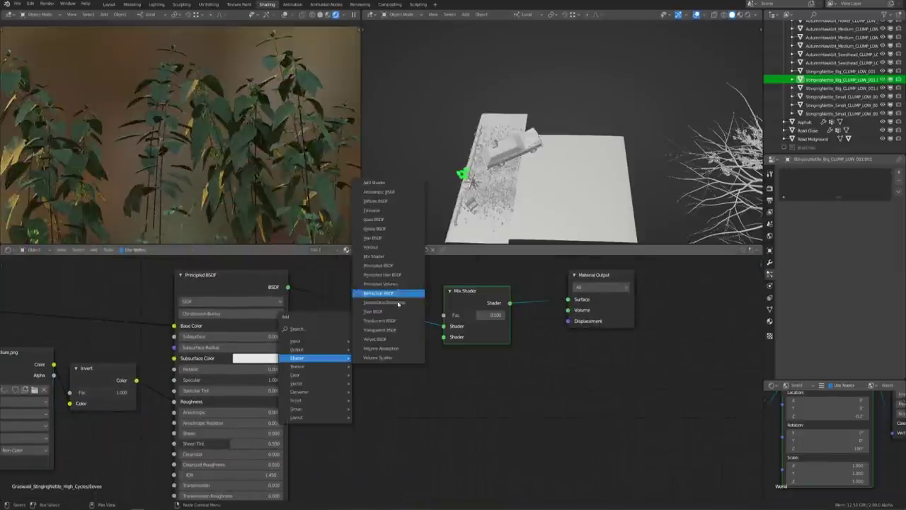
pyautogui.click(403, 350)
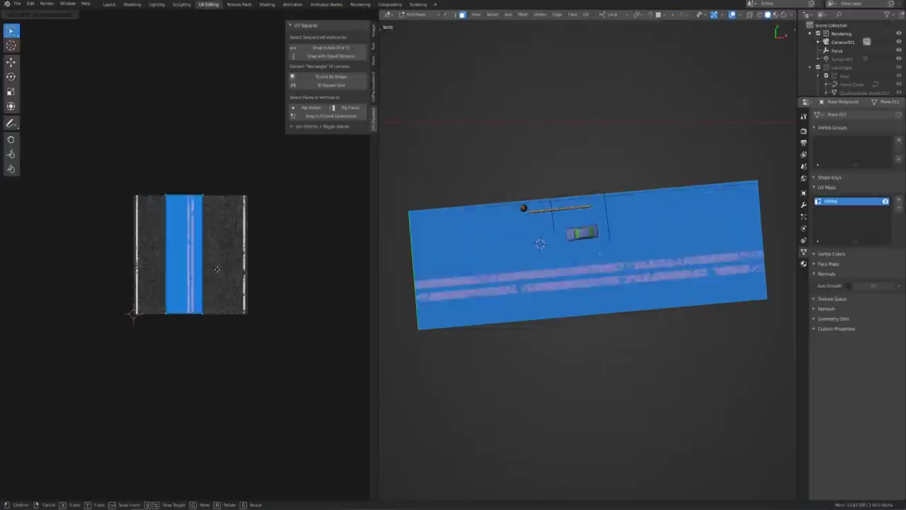
# Scale up the road's UV island and keyframe the car empty's location and scale at frame 1
pyautogui.press('s')
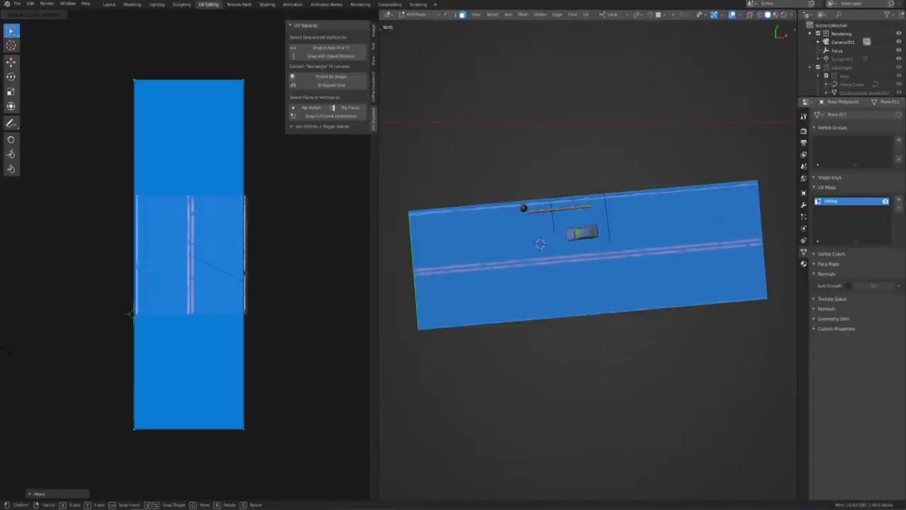
pyautogui.press('Return')
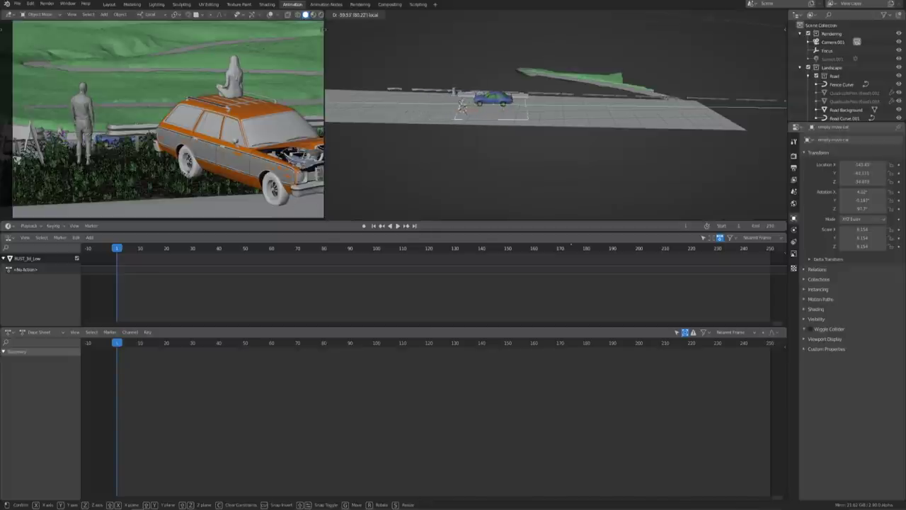
pyautogui.click(602, 119)
pyautogui.press('i')
pyautogui.click(585, 165)
# Move the car empty along the road at frame 20, keyframe it, and render a motion-blur test
pyautogui.press('space')
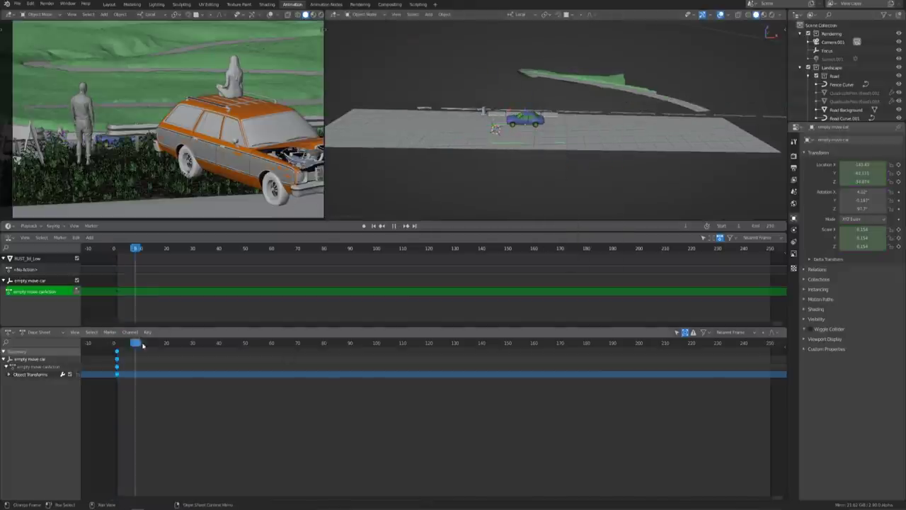
pyautogui.press('space')
pyautogui.press('g')
pyautogui.click(601, 125)
pyautogui.press('i')
pyautogui.press('F12')
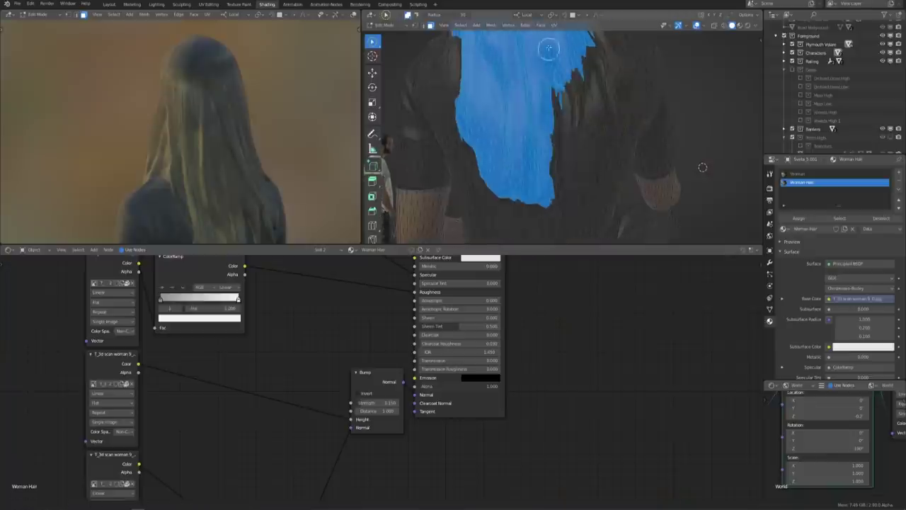
# Circle-select more of the woman's hair faces and set the Woman Hair specular to 0.288
pyautogui.moveTo(542, 72); pyautogui.dragTo(566, 135, button='middle')
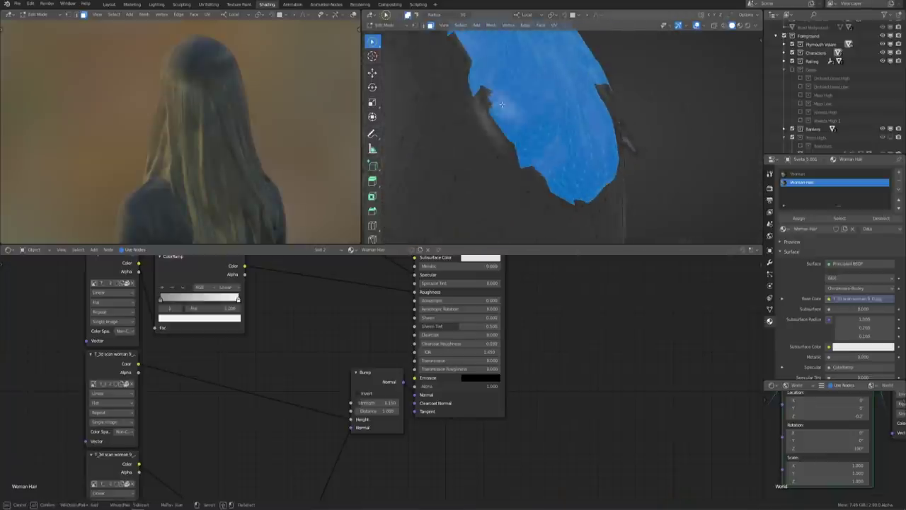
pyautogui.press('c')
pyautogui.moveTo(570, 117); pyautogui.dragTo(512, 165)
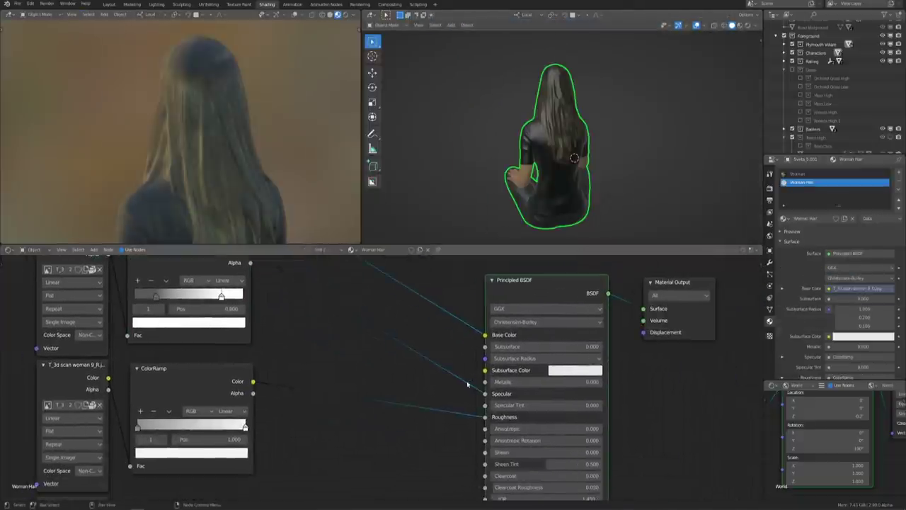
pyautogui.moveTo(499, 355); pyautogui.dragTo(232, 159)
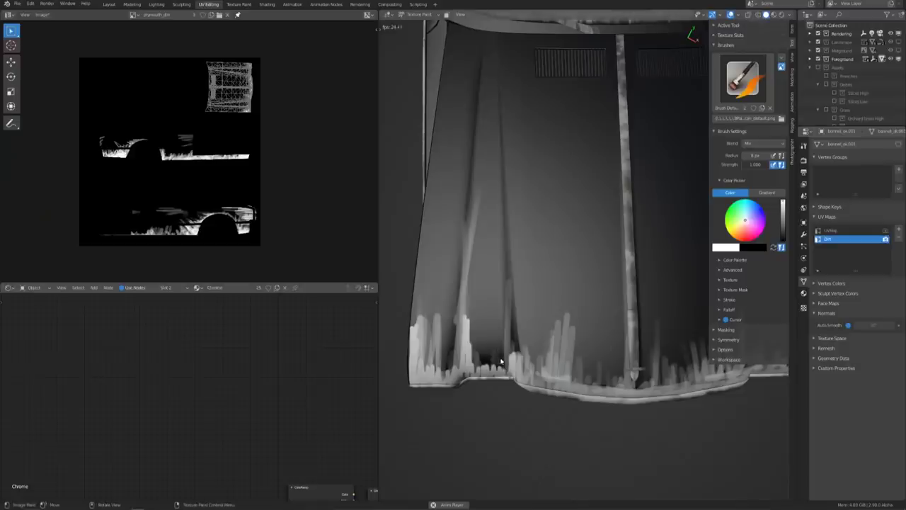
# Return to Object Mode and orbit to view the whole orange station wagon
pyautogui.scroll(-5, 421, 388)
pyautogui.hotkey('ctrl', 'Tab')
pyautogui.click(582, 372)
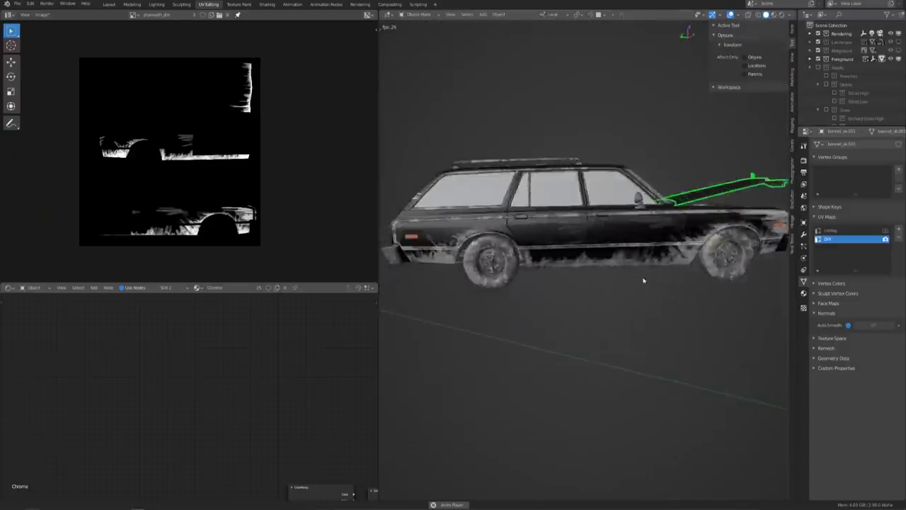
pyautogui.moveTo(623, 349); pyautogui.dragTo(500, 138, button='middle')
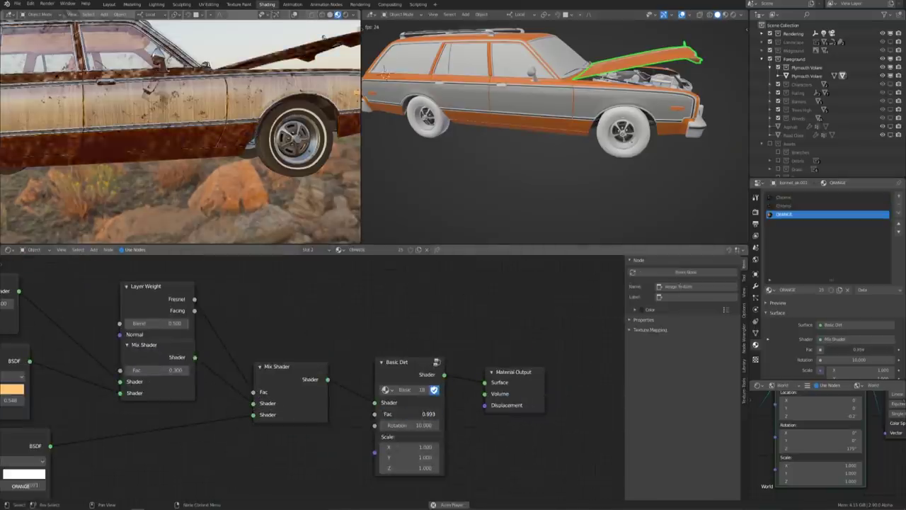
# Insert a Map Range node between the dirt mask and Basic Dirt factor, adjusting its To Max
pyautogui.hotkey('shift', 'a')
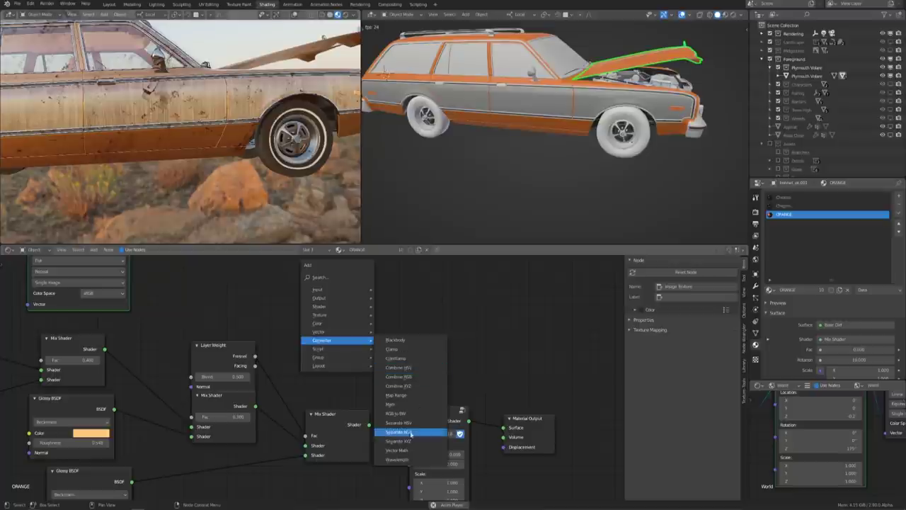
pyautogui.click(395, 394)
pyautogui.click(344, 293)
pyautogui.moveTo(166, 283); pyautogui.dragTo(349, 360)
pyautogui.keyDown('ctrl'); pyautogui.keyDown('shift'); pyautogui.click(368, 340); pyautogui.keyUp('shift'); pyautogui.keyUp('ctrl')
pyautogui.moveTo(431, 402); pyautogui.dragTo(393, 350, button='middle')
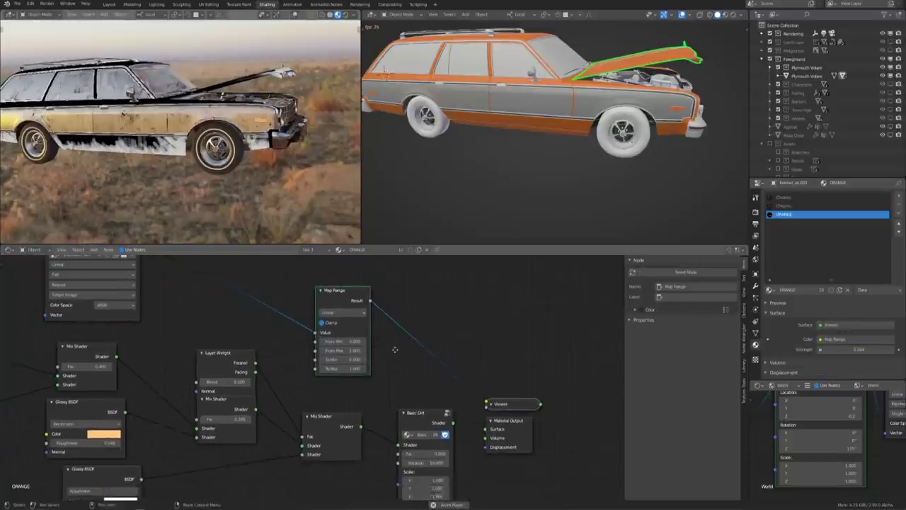
pyautogui.scroll(1, 393, 349)
pyautogui.doubleClick(341, 362)
pyautogui.keyDown('ctrl'); pyautogui.keyDown('shift'); pyautogui.click(440, 420); pyautogui.keyUp('shift'); pyautogui.keyUp('ctrl')
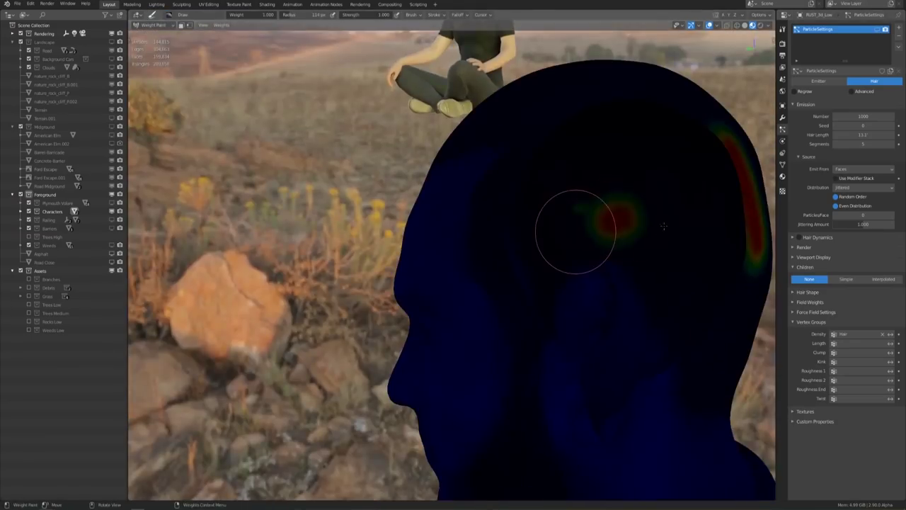
# In solid shading, paint Hair vertex group weight over the top of the man's head
pyautogui.moveTo(576, 232); pyautogui.dragTo(579, 240, button='middle')
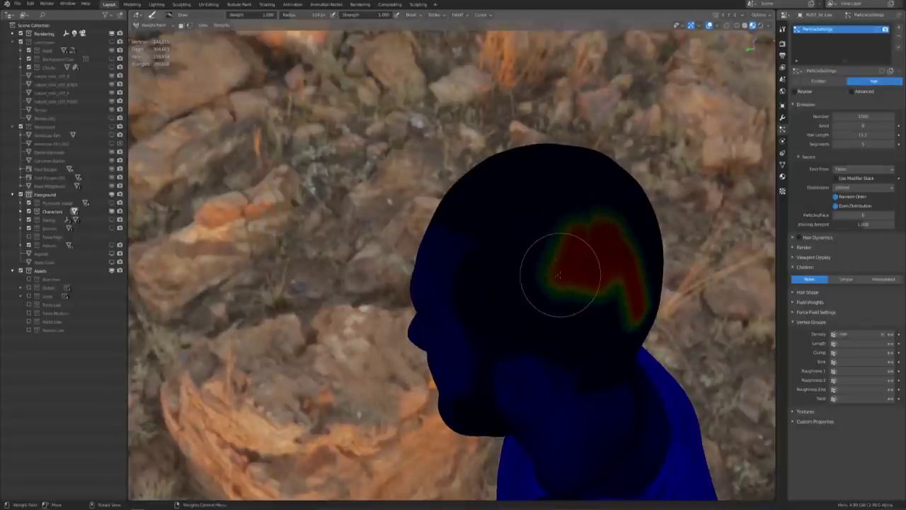
pyautogui.click(783, 165)
pyautogui.click(745, 26)
pyautogui.click(768, 25)
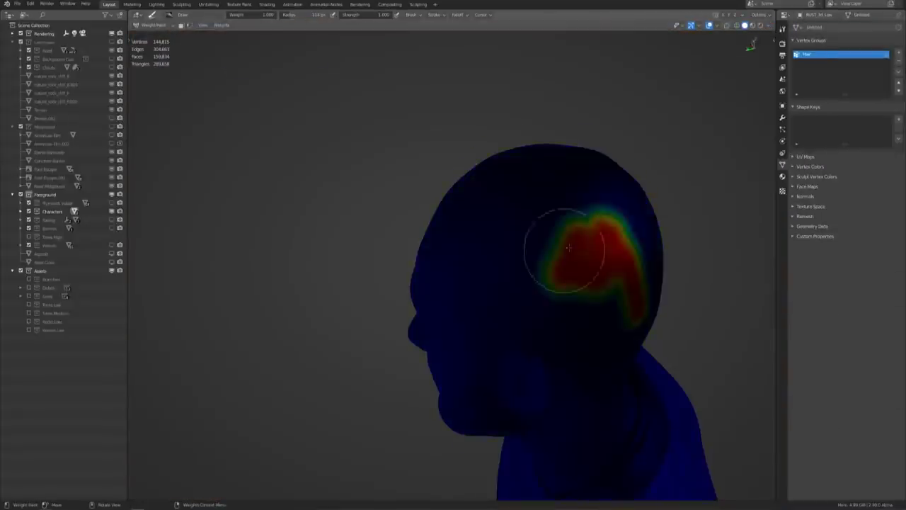
pyautogui.moveTo(567, 248); pyautogui.dragTo(585, 235, button='middle')
pyautogui.moveTo(584, 234); pyautogui.dragTo(550, 241)
# From a rear view, check the head's modifiers, vertex groups and hair particle settings
pyautogui.scroll(-2, 641, 161)
pyautogui.moveTo(641, 161); pyautogui.dragTo(623, 262, button='middle')
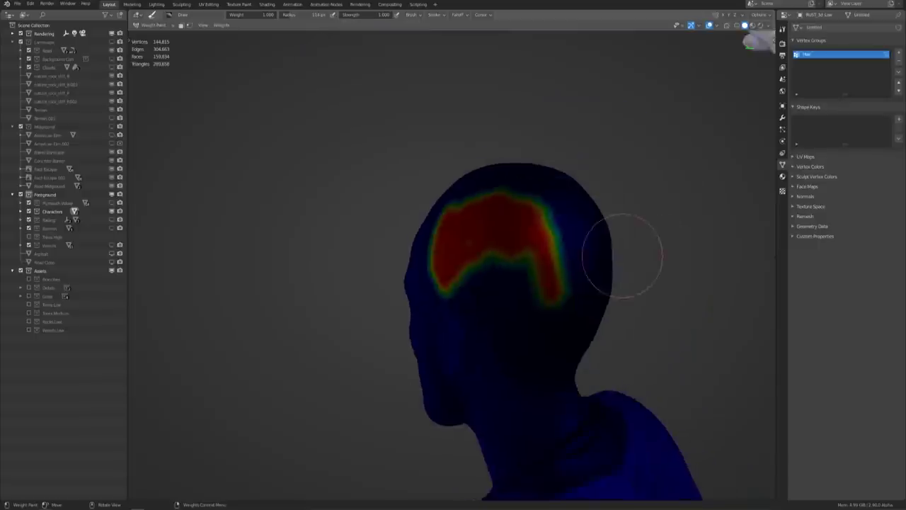
pyautogui.moveTo(646, 299); pyautogui.dragTo(655, 264, button='middle')
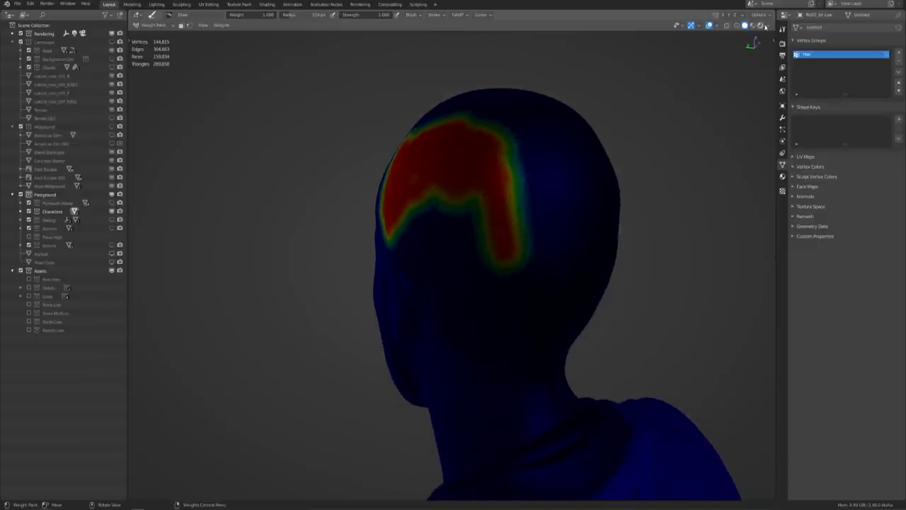
pyautogui.click(782, 118)
pyautogui.click(783, 165)
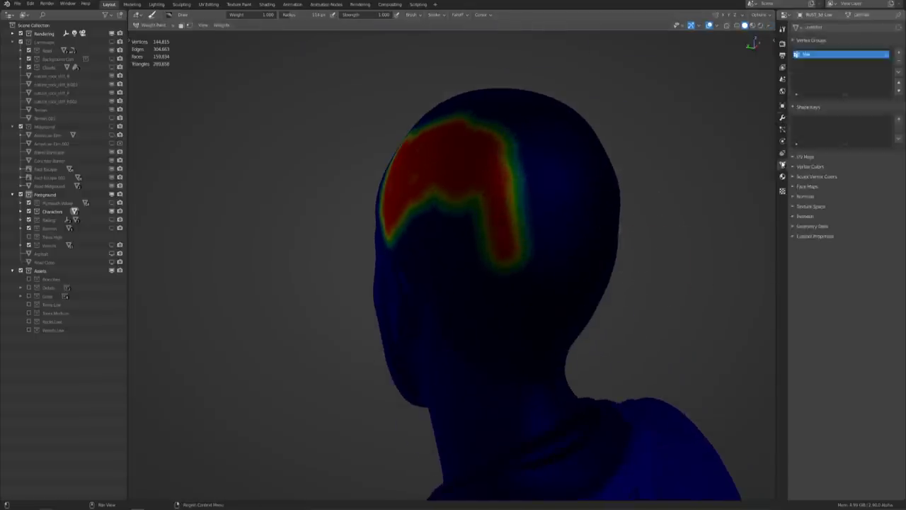
pyautogui.click(782, 129)
# Paint hair weight near the ear and in a stripe across the back of the head
pyautogui.moveTo(495, 178); pyautogui.dragTo(529, 216, button='middle')
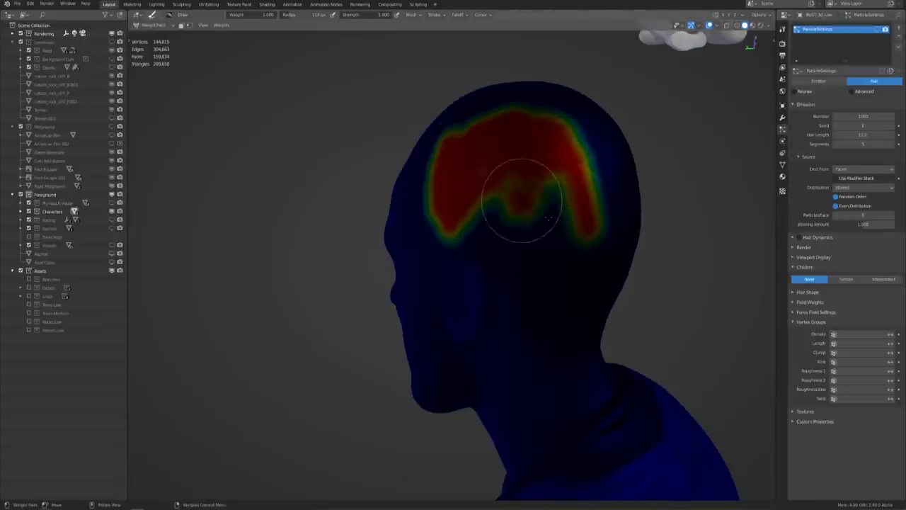
pyautogui.moveTo(546, 283); pyautogui.dragTo(586, 273)
pyautogui.moveTo(486, 177); pyautogui.dragTo(546, 236, button='middle')
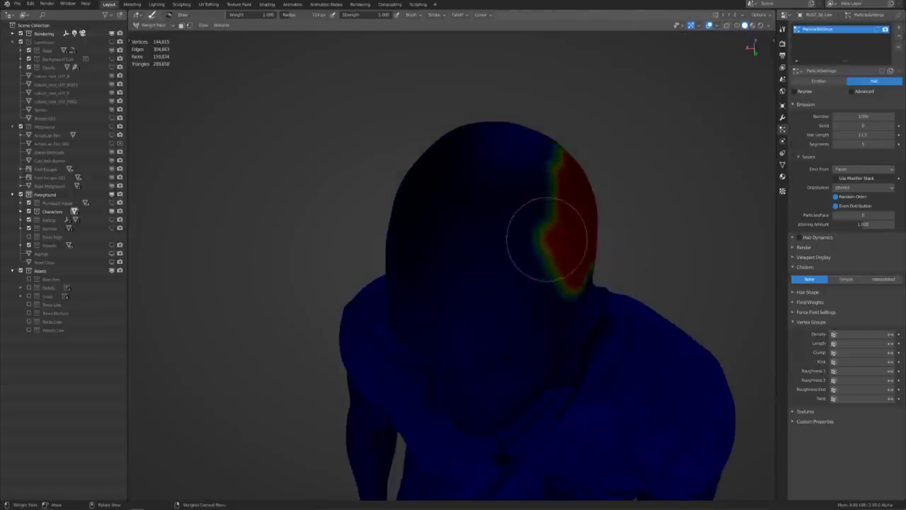
pyautogui.moveTo(546, 236); pyautogui.dragTo(467, 193)
pyautogui.moveTo(520, 201); pyautogui.dragTo(552, 199)
# Back in Object Mode, apply the head's scale with Ctrl+A
pyautogui.hotkey('ctrl', 'Tab')
pyautogui.hotkey('ctrl', 'a')
pyautogui.click(567, 295)
pyautogui.scroll(3, 534, 314)
pyautogui.moveTo(513, 306); pyautogui.dragTo(543, 308, button='middle')
# In Particle Edit mode, comb the short hair flat across the upper scalp
pyautogui.click(153, 25)
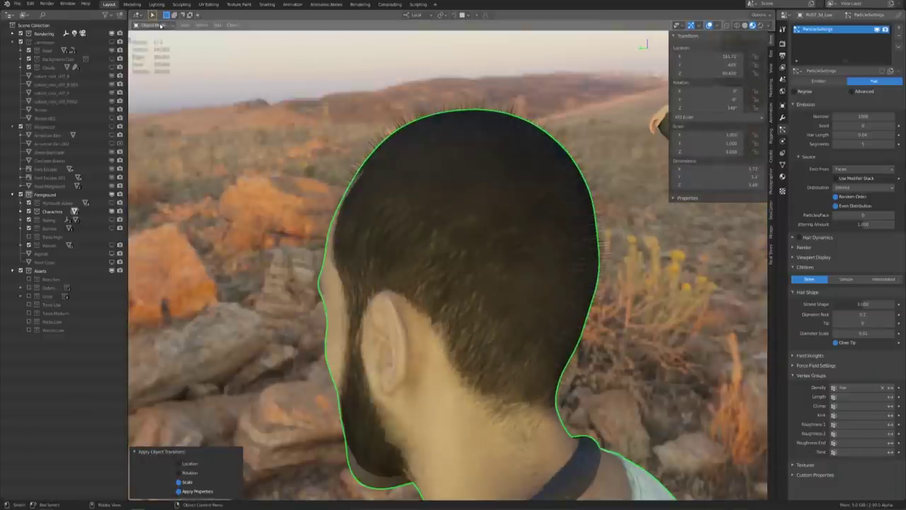
pyautogui.click(156, 91)
pyautogui.moveTo(439, 234); pyautogui.dragTo(345, 167, button='middle')
pyautogui.moveTo(345, 166); pyautogui.dragTo(442, 112)
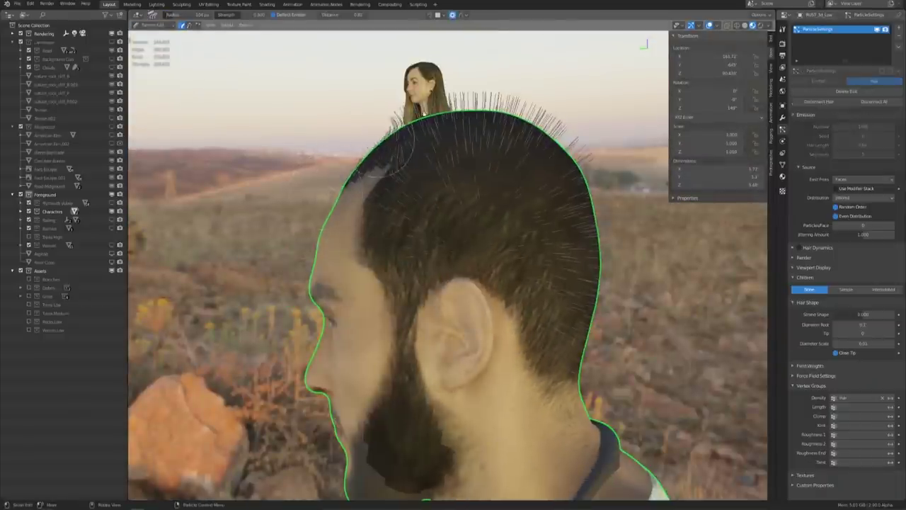
pyautogui.moveTo(603, 222); pyautogui.dragTo(444, 308, button='middle')
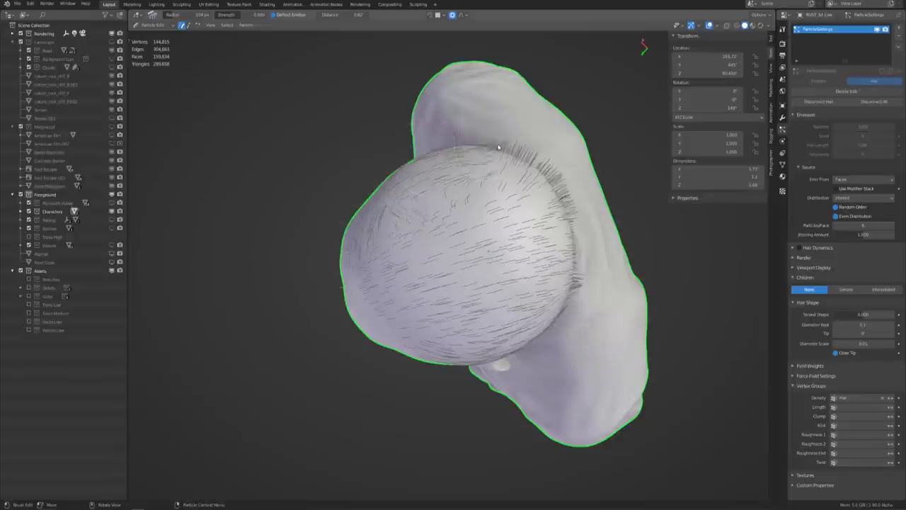
pyautogui.moveTo(511, 150); pyautogui.dragTo(364, 175, button='middle')
pyautogui.moveTo(585, 202); pyautogui.dragTo(616, 318, button='middle')
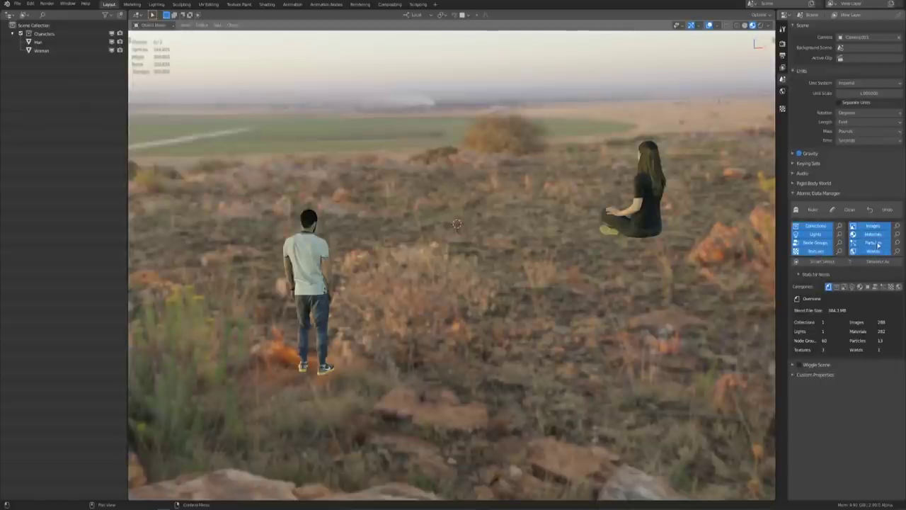
# Run Atomic Data Manager's Clean to purge unused data from the characters file
pyautogui.click(849, 209)
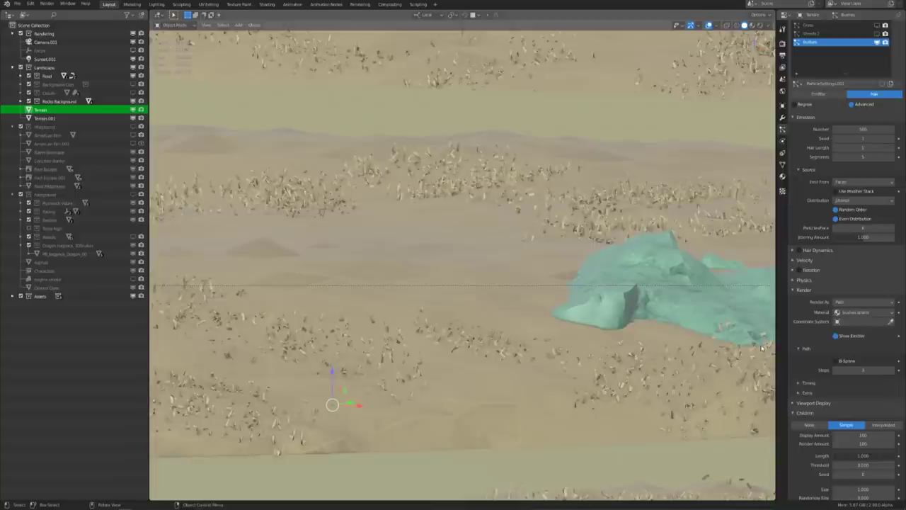
# Raise the grass hair's viewport strand steps by one and set a new hair length
pyautogui.scroll(-1, 811, 309)
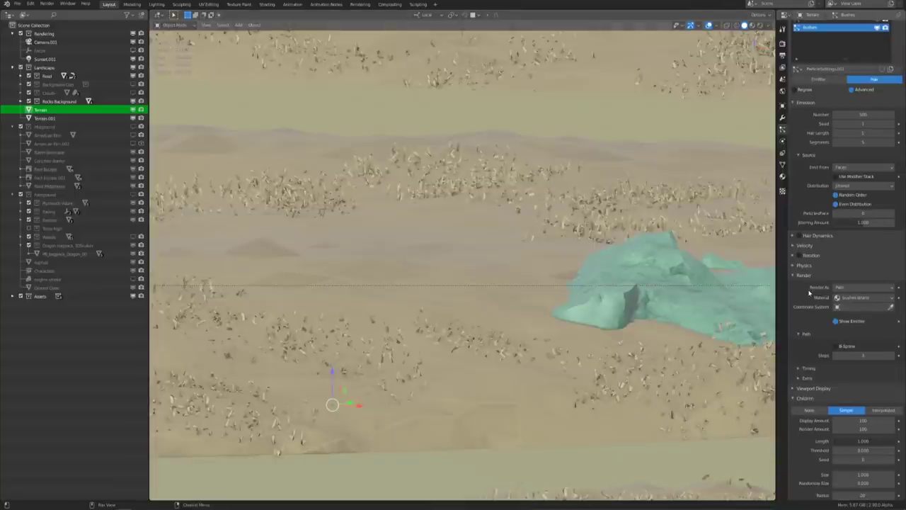
pyautogui.click(814, 388)
pyautogui.click(892, 426)
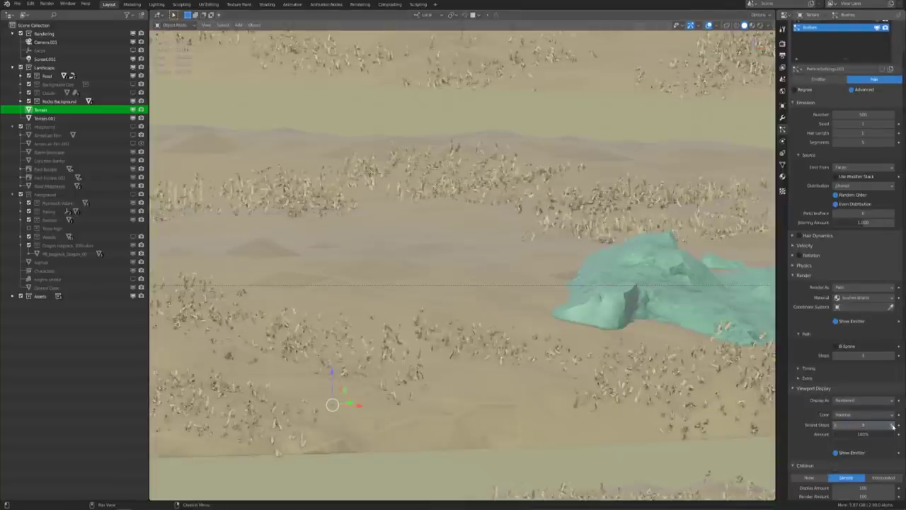
pyautogui.click(805, 277)
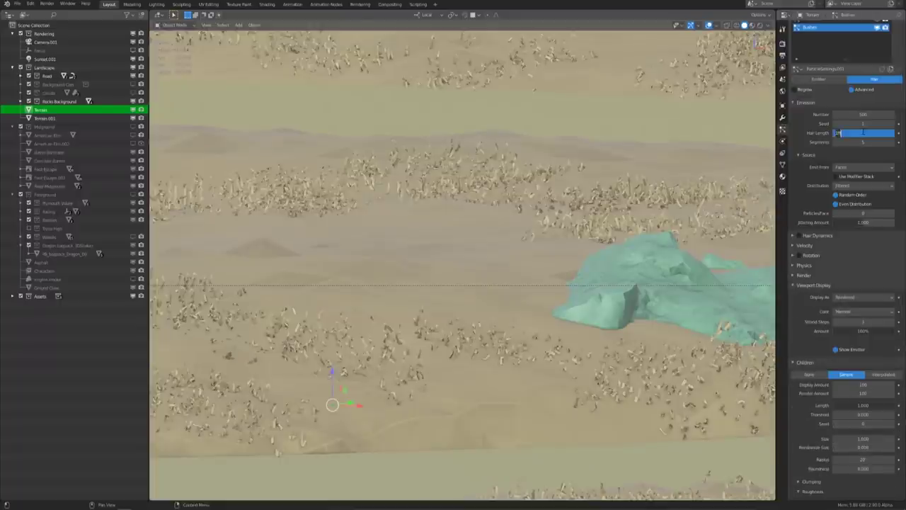
pyautogui.press('Return')
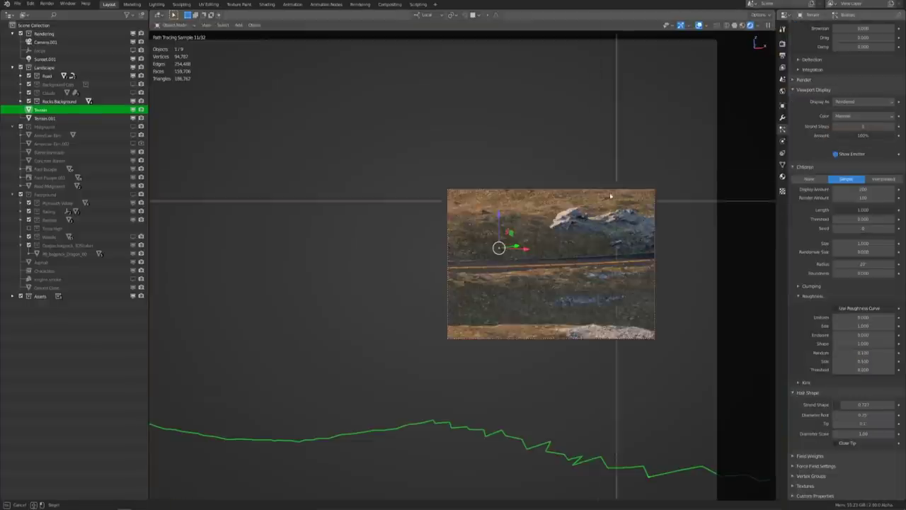
# Render a small region over the grass and set the hair root diameter to 0.5
pyautogui.hotkey('ctrl', 'b')
pyautogui.moveTo(585, 144); pyautogui.dragTo(693, 237)
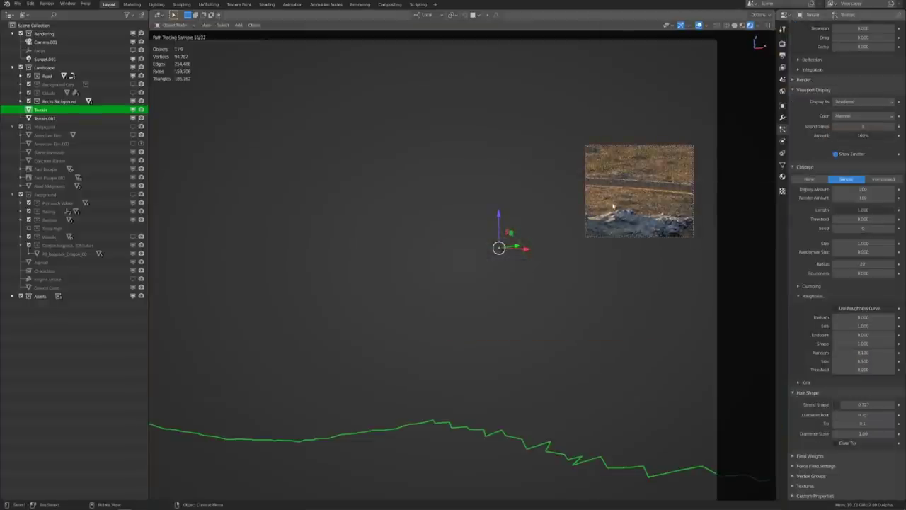
pyautogui.hotkey('ctrl', 'b')
pyautogui.moveTo(498, 115); pyautogui.dragTo(631, 198)
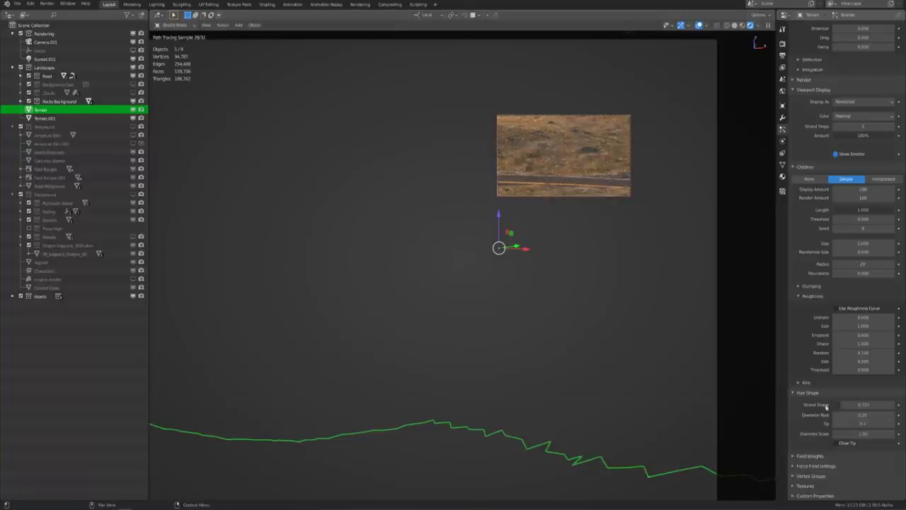
pyautogui.write('0.5')
pyautogui.press('Return')
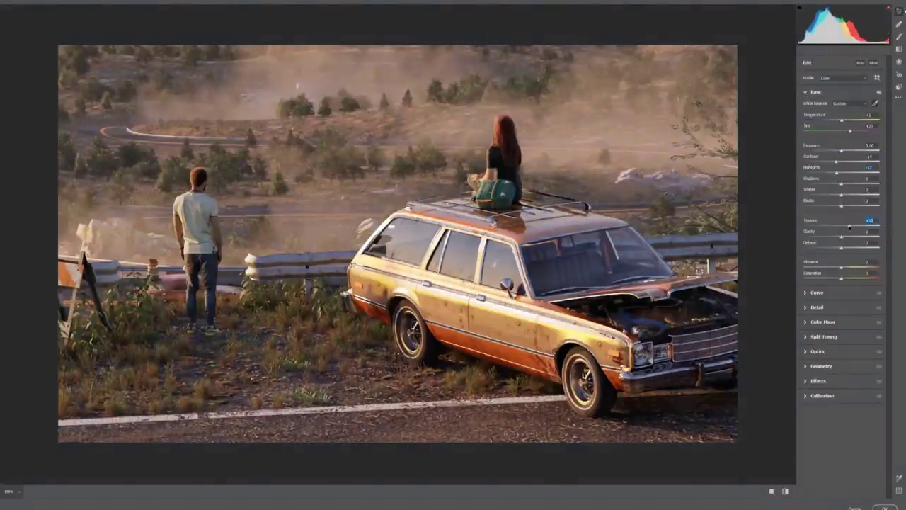
# Lower Texture, Clarity and Dehaze to soften the render
pyautogui.moveTo(849, 226); pyautogui.dragTo(836, 227)
pyautogui.moveTo(842, 237); pyautogui.dragTo(837, 249)
pyautogui.click(807, 308)
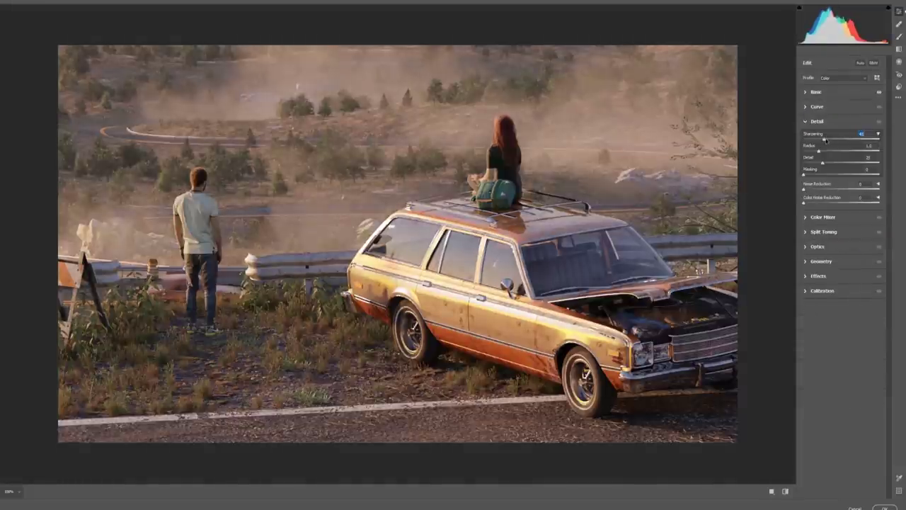
# Shape an S-shaped tone curve with deeper shadows, brighter highlights and lifted blacks
pyautogui.click(817, 106)
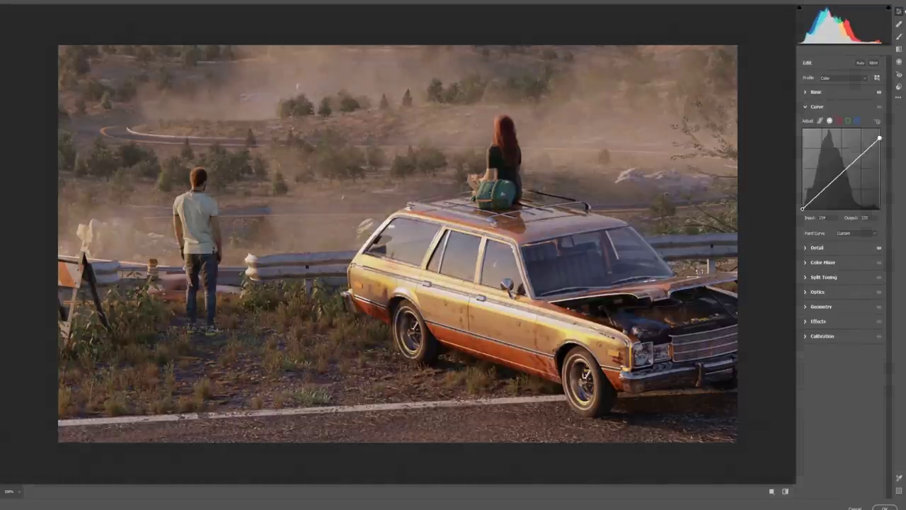
pyautogui.moveTo(852, 160); pyautogui.dragTo(852, 144)
pyautogui.moveTo(815, 185); pyautogui.dragTo(816, 192)
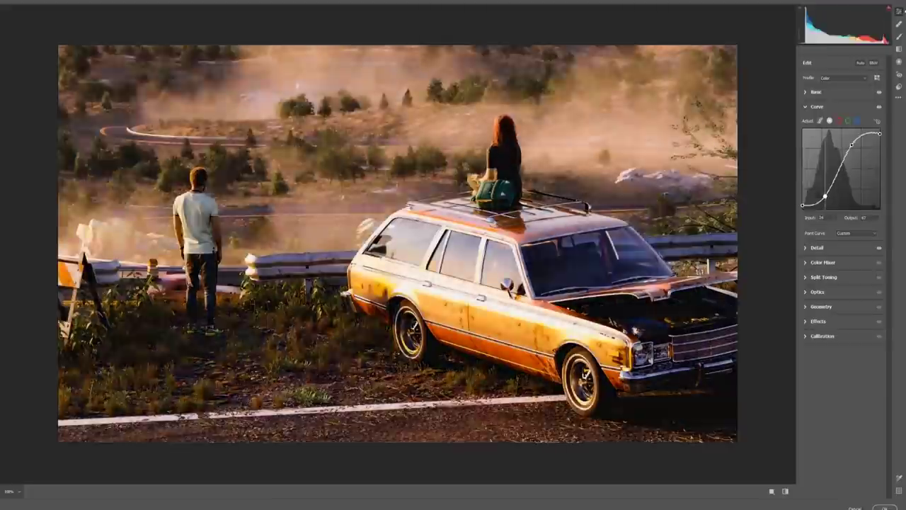
pyautogui.moveTo(865, 140); pyautogui.dragTo(865, 134)
pyautogui.moveTo(830, 166); pyautogui.dragTo(834, 164)
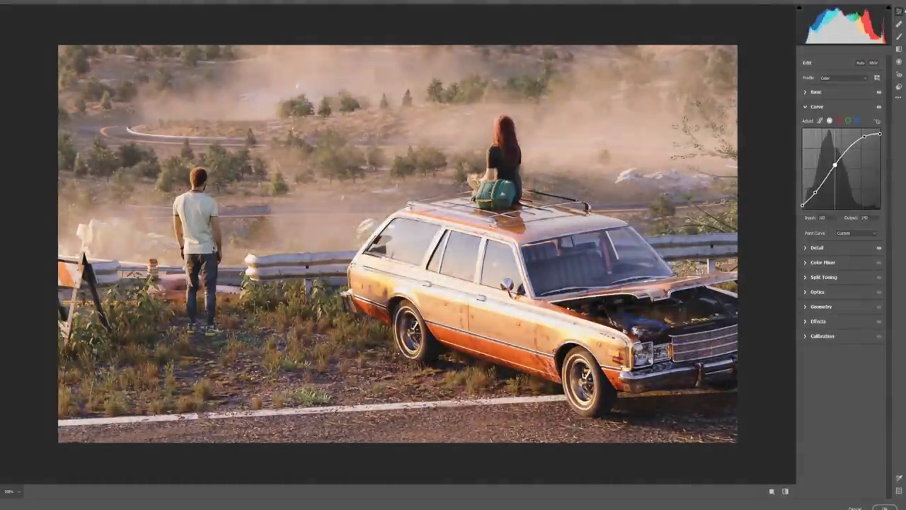
pyautogui.moveTo(803, 204); pyautogui.dragTo(803, 204)
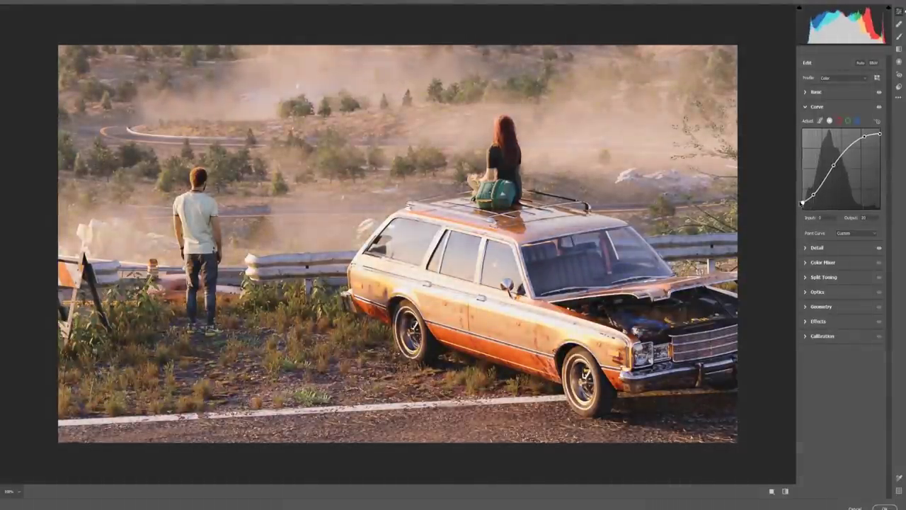
# Darken the oranges' luminance in the Color Mixer
pyautogui.click(822, 262)
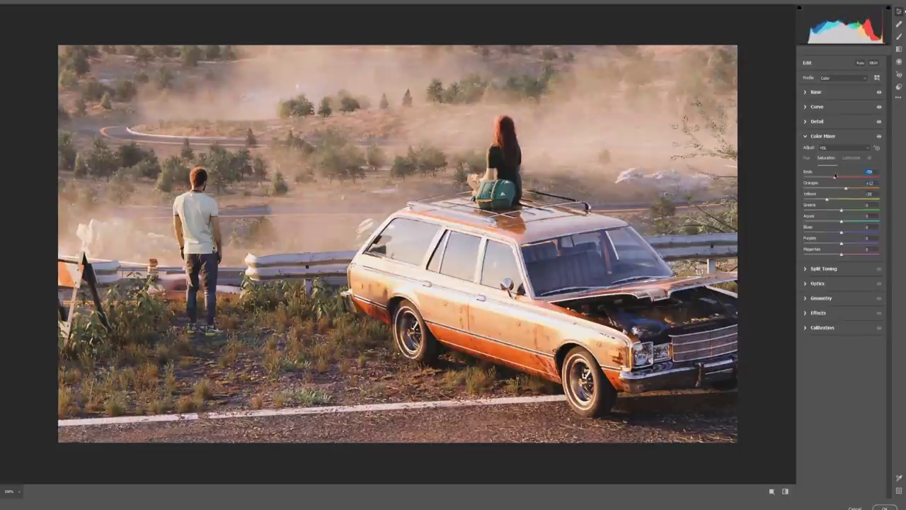
pyautogui.click(851, 158)
pyautogui.moveTo(845, 188)
pyautogui.mouseDown()
pyautogui.moveTo(835, 188)
pyautogui.moveTo(849, 199)
pyautogui.moveTo(878, 186)
pyautogui.mouseUp()
# Give highlights a yellow split tone and shift the shadow hue, keeping saturations subtle
pyautogui.click(823, 268)
pyautogui.moveTo(804, 175); pyautogui.dragTo(814, 175)
pyautogui.moveTo(804, 241); pyautogui.dragTo(878, 241)
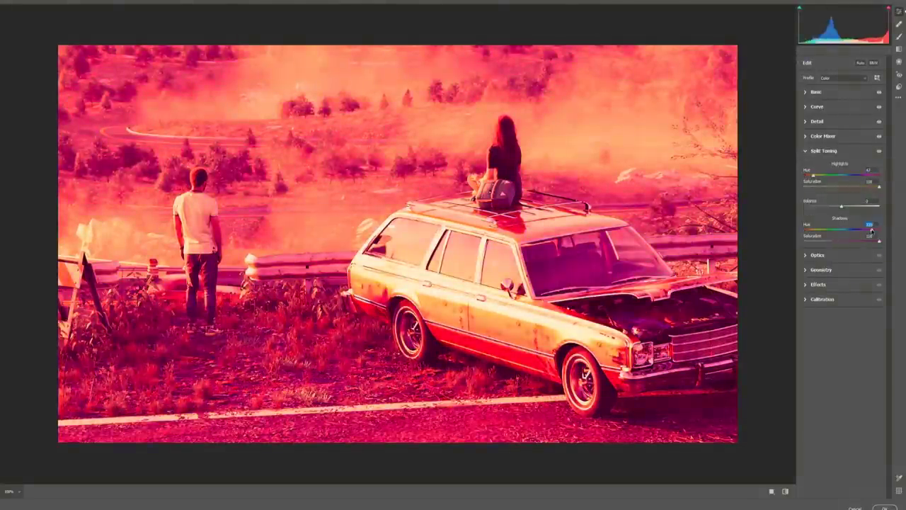
pyautogui.moveTo(804, 231); pyautogui.dragTo(863, 230)
pyautogui.moveTo(879, 186); pyautogui.dragTo(812, 185)
pyautogui.moveTo(879, 240); pyautogui.dragTo(812, 240)
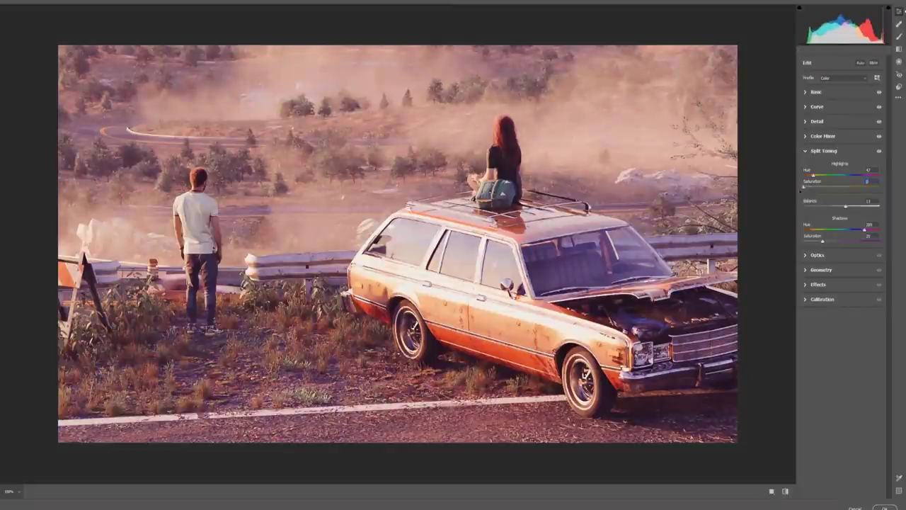
# Add film grain in the Effects panel, checking it zoomed in
pyautogui.click(821, 151)
pyautogui.click(814, 180)
pyautogui.click(818, 241)
pyautogui.moveTo(804, 214); pyautogui.dragTo(817, 213)
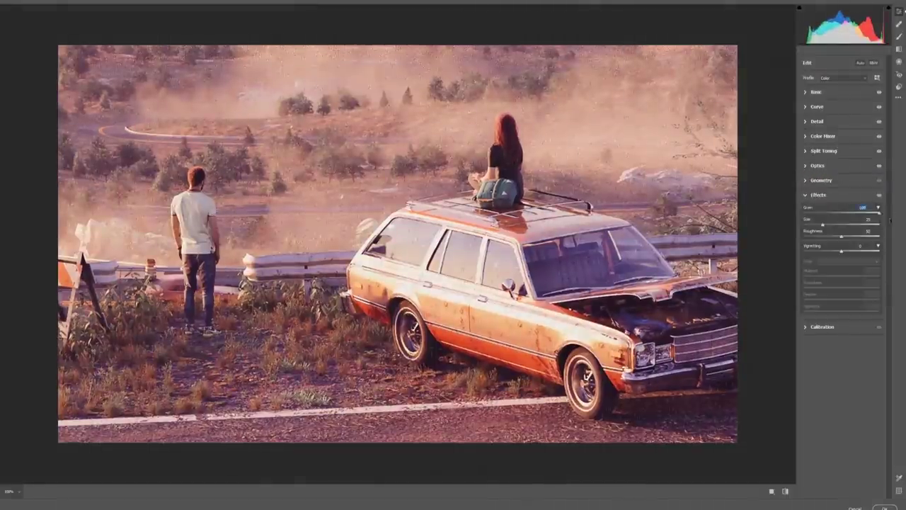
pyautogui.hotkey('ctrl', '+')
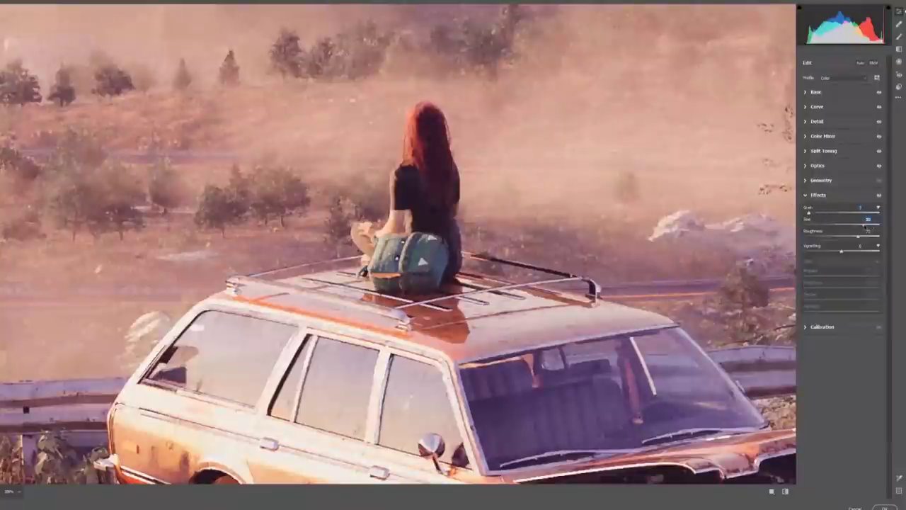
pyautogui.hotkey('ctrl', '0')
# Add a light rounded vignette, then lift the Shadows slider in Basic
pyautogui.moveTo(841, 250); pyautogui.dragTo(846, 251)
pyautogui.moveTo(843, 287); pyautogui.dragTo(807, 275)
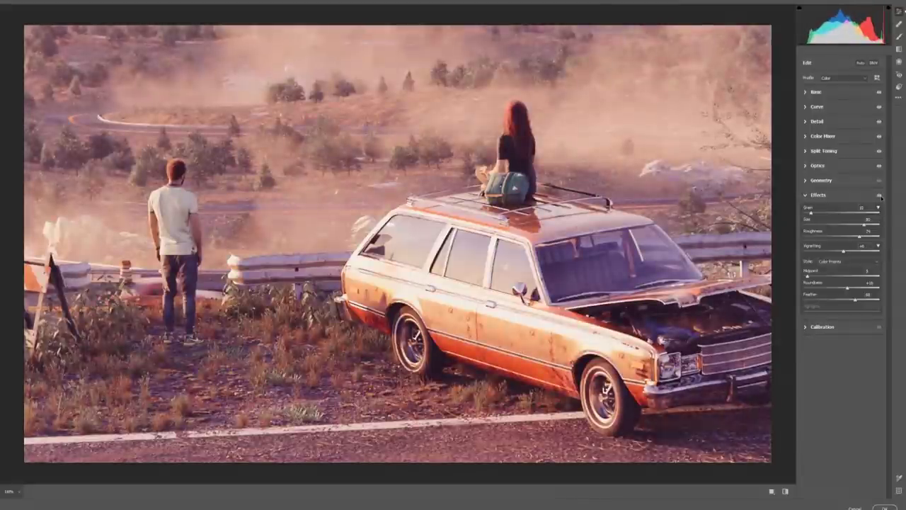
pyautogui.click(816, 92)
pyautogui.moveTo(863, 179)
pyautogui.mouseDown()
pyautogui.moveTo(873, 185)
pyautogui.moveTo(836, 174)
pyautogui.moveTo(848, 197)
pyautogui.mouseUp()
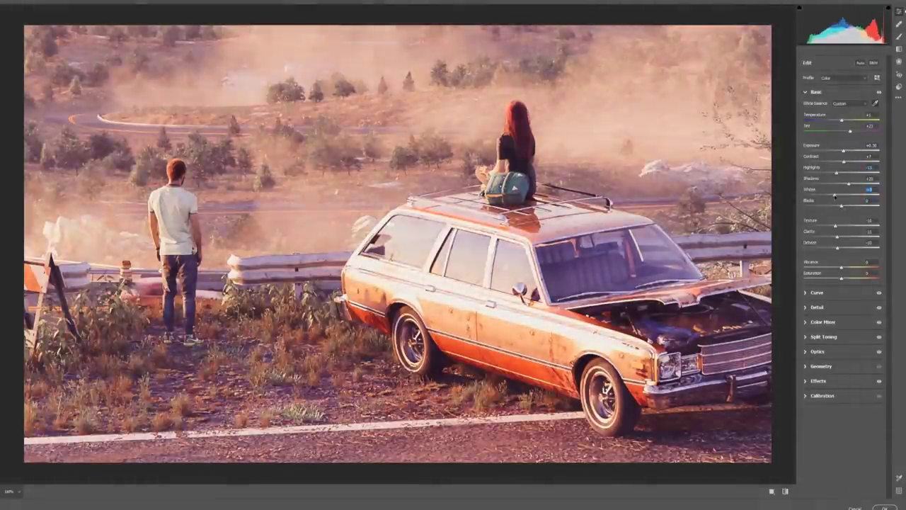